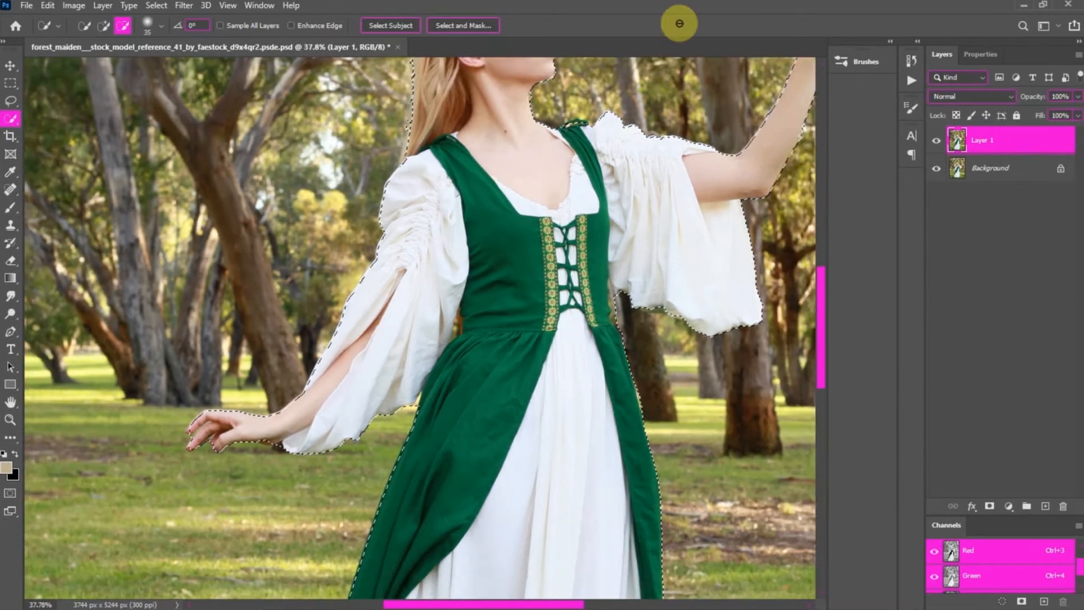
Step: Refine the Quick Selection edge around the woman's face and neck and along the green strap on the raised arm's shoulder
scroll(515, 80, "up", 5)
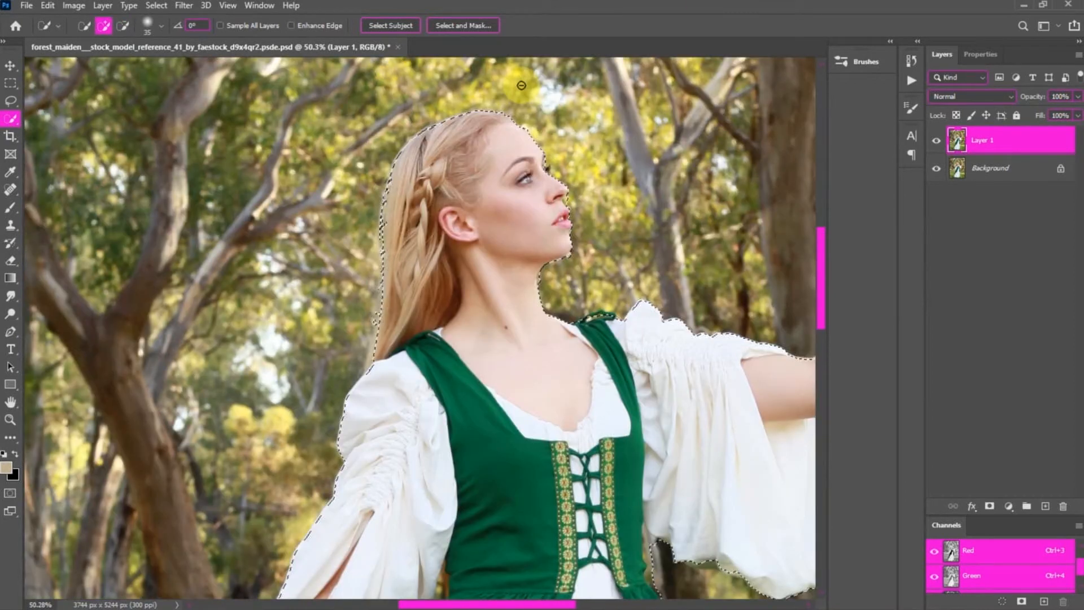
scroll(515, 187, "up", 10)
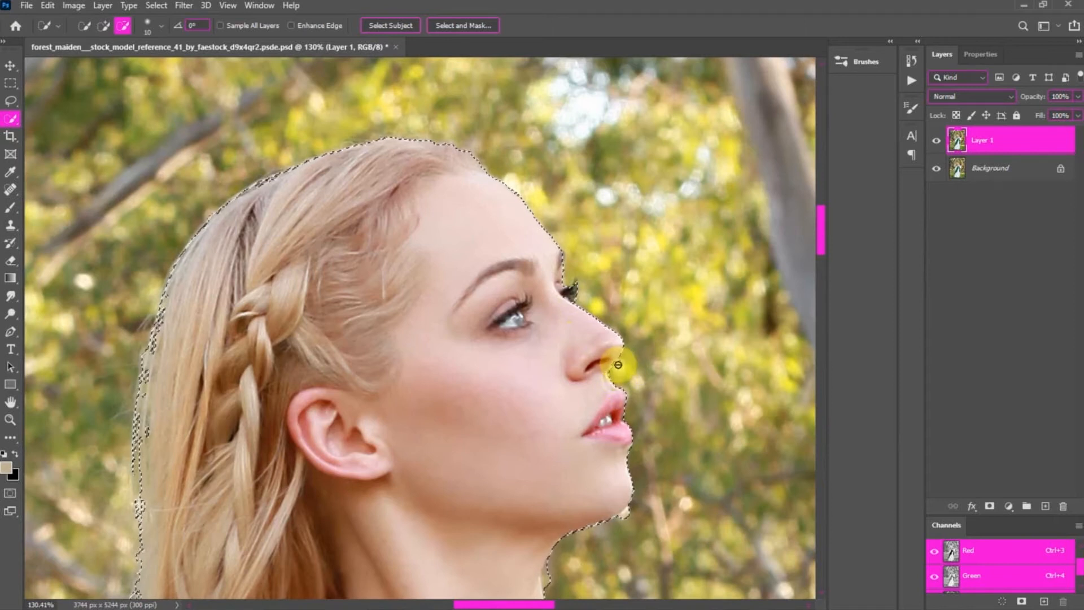
scroll(551, 513, "down", 3)
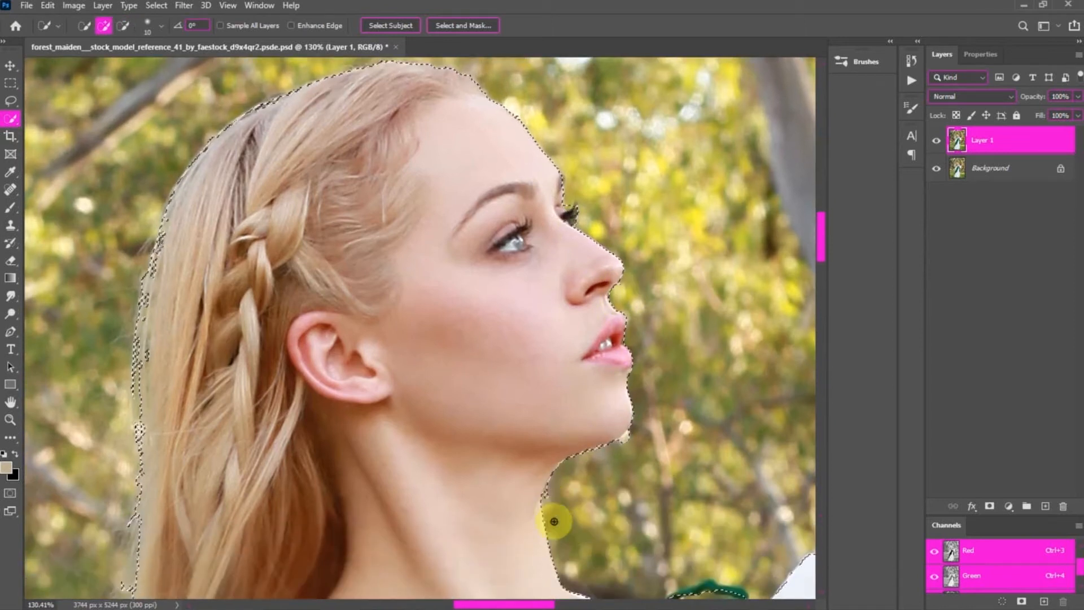
scroll(551, 491, "down", 2)
key("alt")
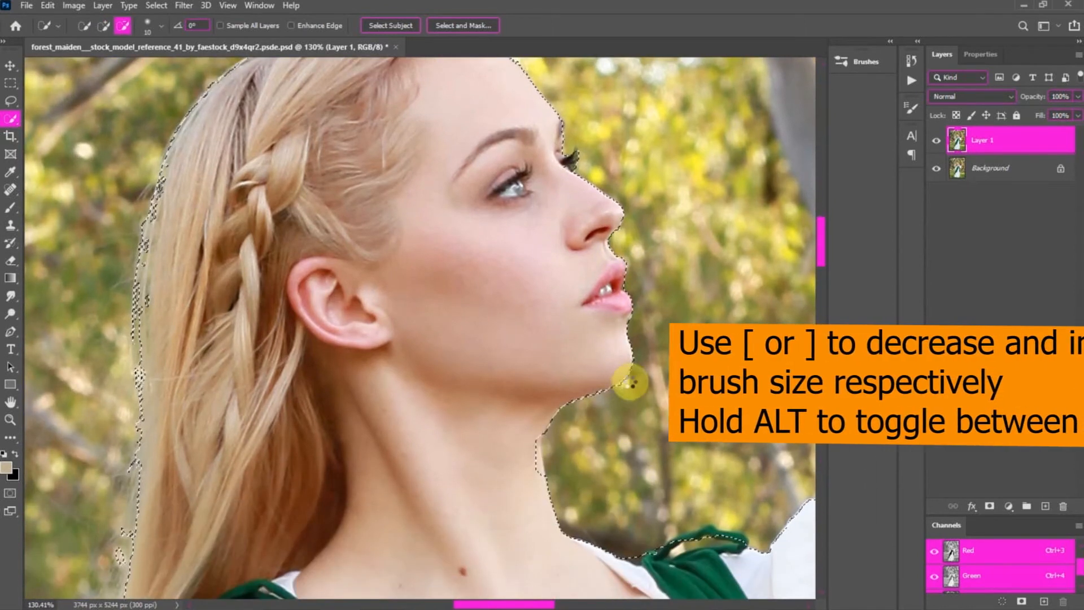
scroll(630, 497, "down", 3)
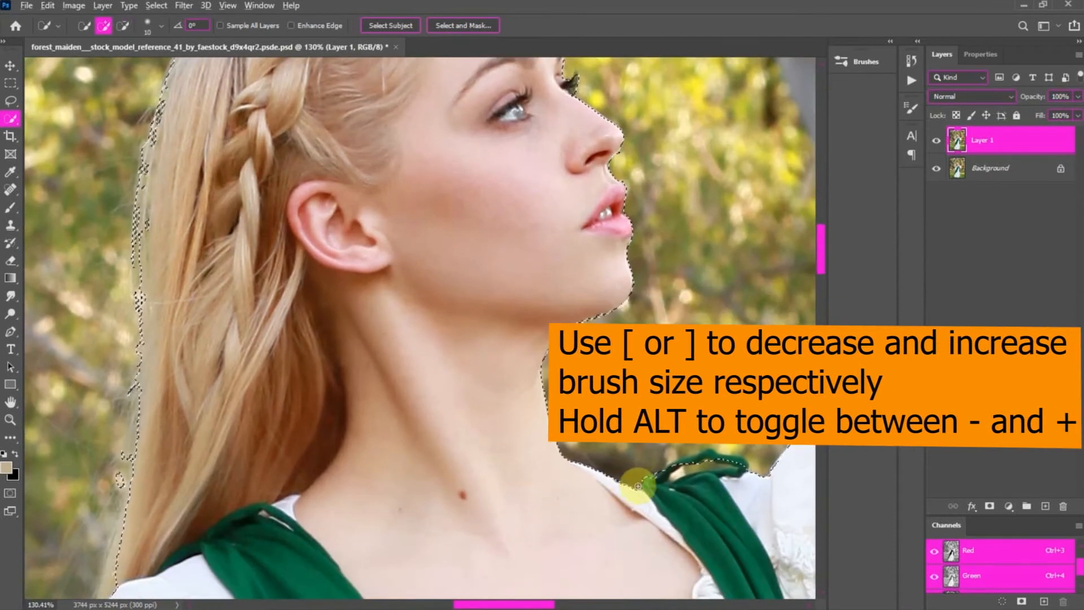
mouse_move(658, 471)
left_mouse_down()
mouse_move(743, 462)
mouse_move(736, 447)
mouse_move(753, 458)
mouse_move(675, 477)
mouse_move(699, 468)
left_mouse_up()
Step: Clean up the selection edge along the raised arm's sleeve and the inner side of the arm
scroll(124, 377, "down", 4)
scroll(123, 377, "up", 1)
left_click_drag(492, 604, 582, 604)
left_click_drag(663, 319, 600, 319)
left_click(675, 324)
left_click_drag(707, 227, 737, 178)
left_click(741, 234)
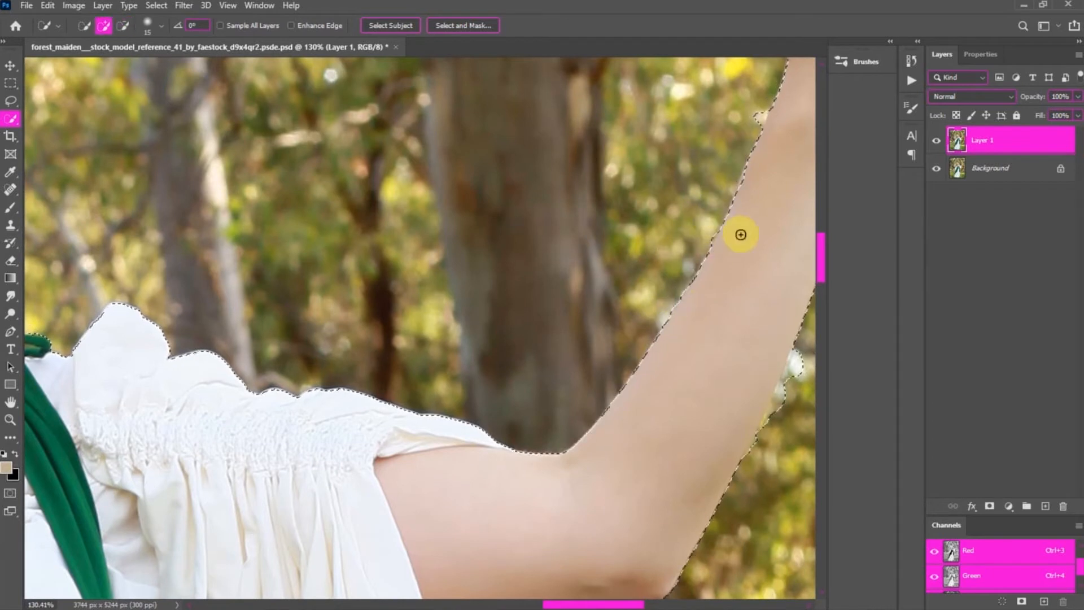
Step: Tighten the selection around the raised hand's fingers and wrist and along the forearm's outer edge, excluding the background
scroll(741, 235, "up", 3)
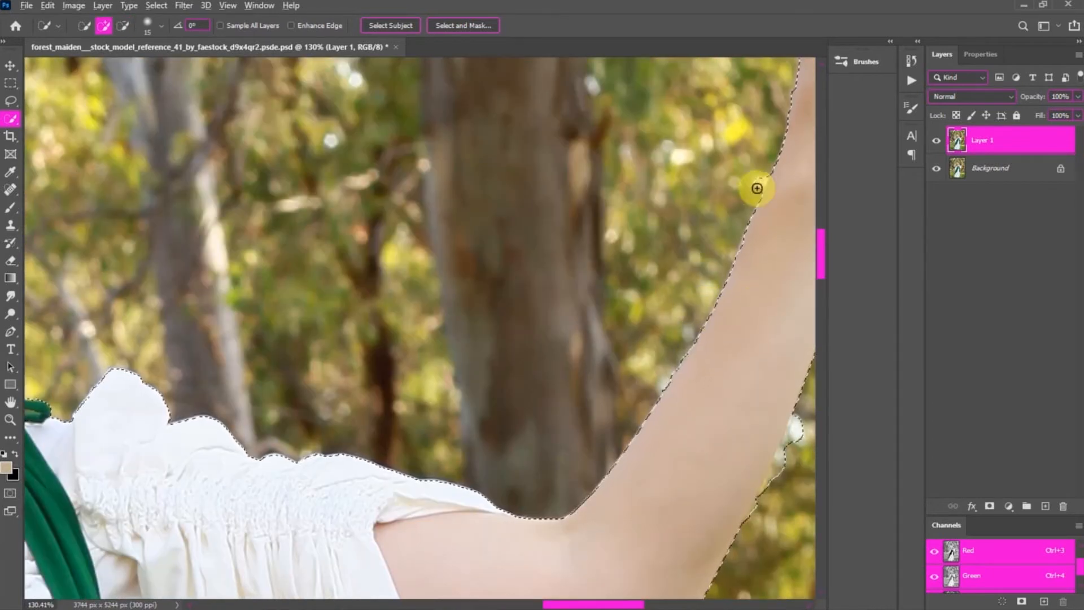
scroll(634, 448, "up", 9)
scroll(604, 153, "right", 5)
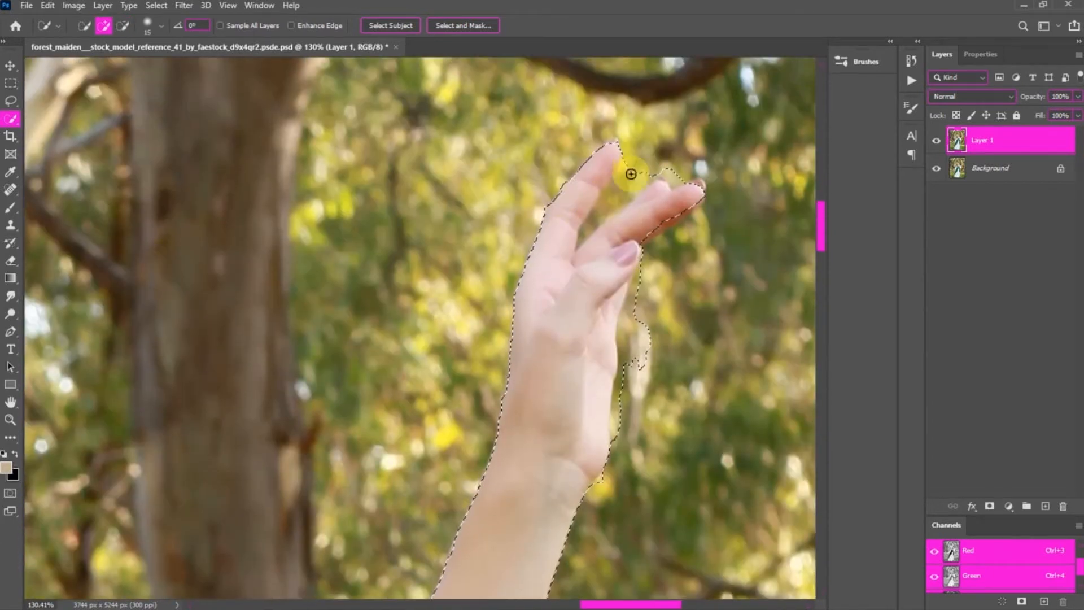
mouse_move(626, 174)
left_mouse_down()
mouse_move(588, 225)
mouse_move(640, 160)
mouse_move(623, 144)
left_mouse_up()
mouse_move(608, 237)
left_mouse_down()
mouse_move(656, 197)
mouse_move(700, 189)
mouse_move(682, 176)
mouse_move(656, 198)
mouse_move(645, 181)
mouse_move(660, 223)
mouse_move(646, 237)
mouse_move(667, 222)
mouse_move(625, 244)
mouse_move(664, 239)
mouse_move(639, 267)
mouse_move(616, 439)
mouse_move(614, 409)
mouse_move(670, 345)
mouse_move(626, 329)
mouse_move(642, 273)
left_mouse_up()
scroll(666, 323, "down", 2)
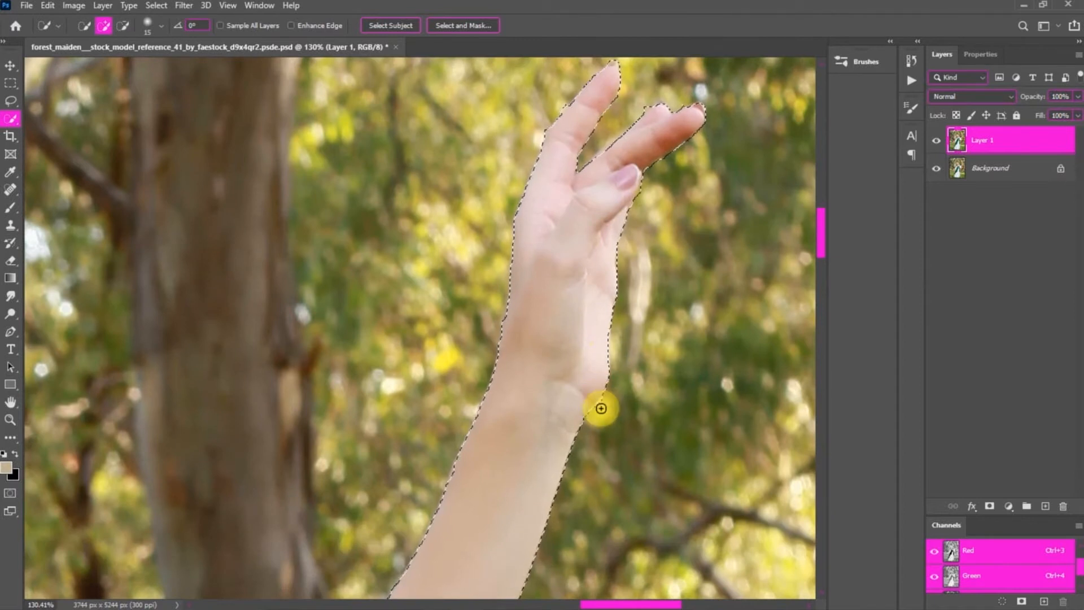
scroll(596, 411, "down", 6)
mouse_move(471, 386)
left_mouse_down()
mouse_move(519, 313)
mouse_move(493, 346)
mouse_move(518, 291)
mouse_move(504, 317)
left_mouse_up()
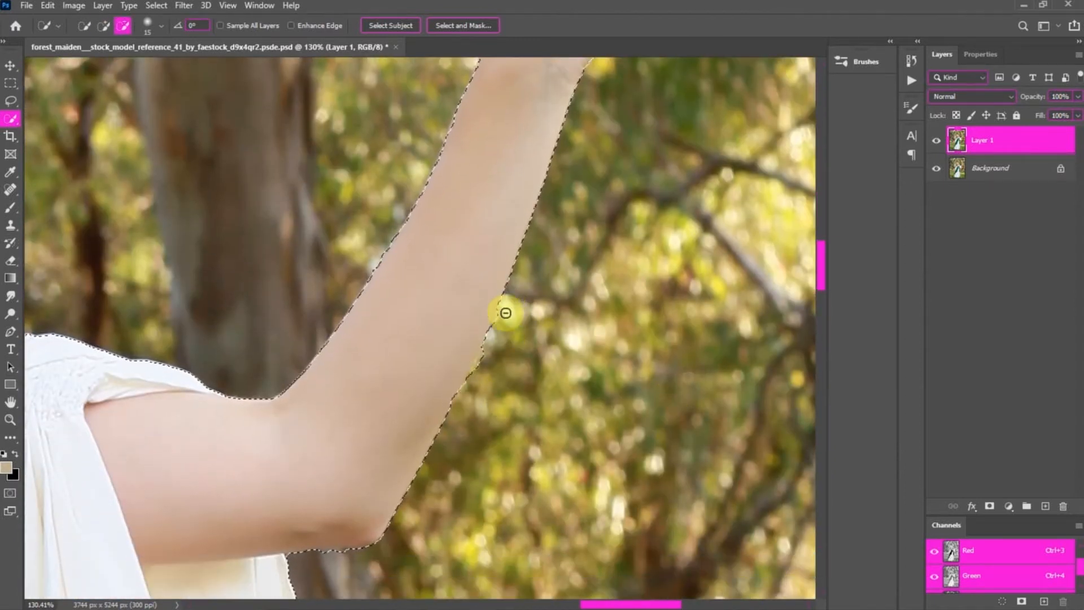
Step: Subtract the background between the raised arm's sleeve and the bodice, and along the adjacent edge of the green skirt
scroll(494, 363, "down", 5)
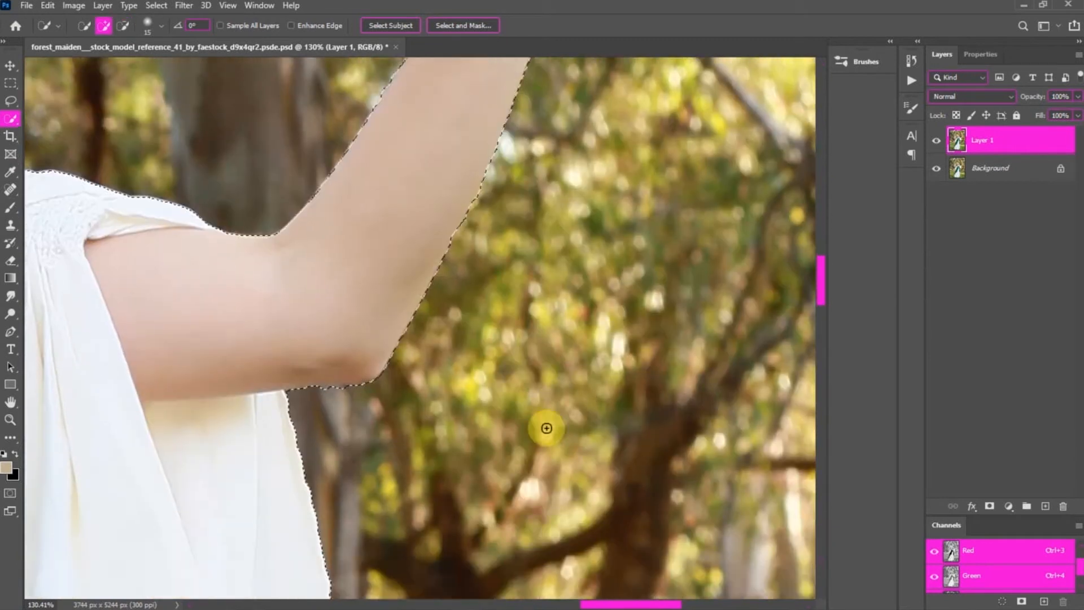
scroll(370, 367, "down", 8)
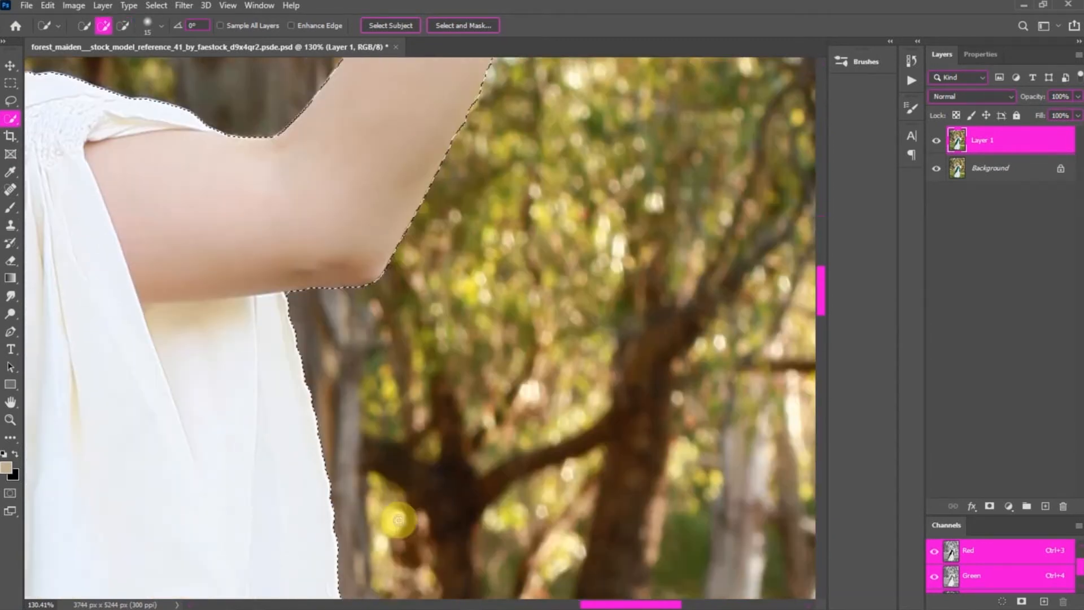
scroll(564, 587, "left", 10)
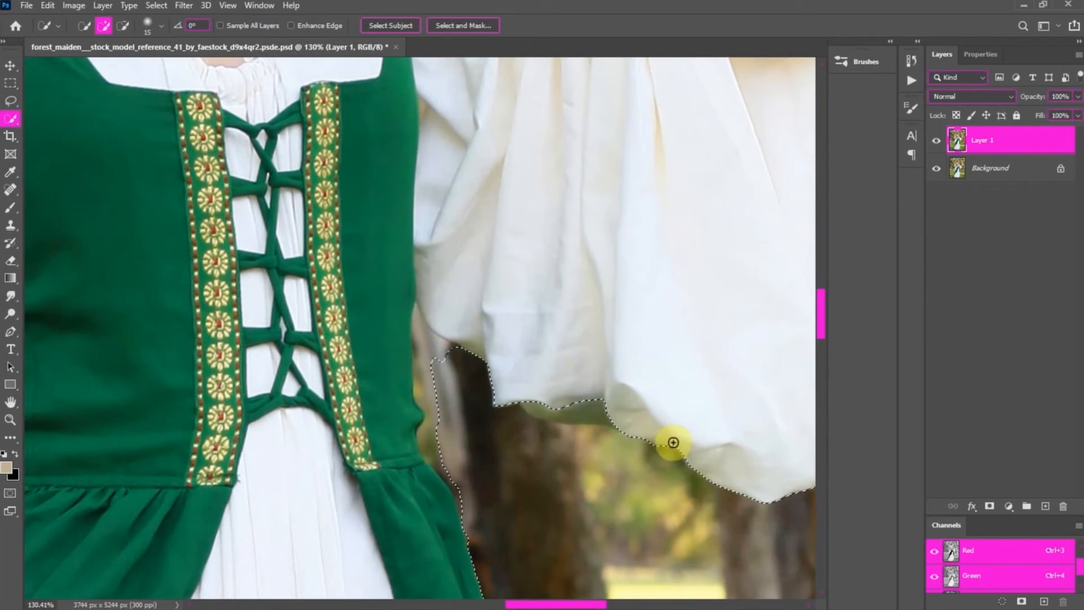
mouse_move(415, 314)
left_mouse_down("alt")
mouse_move(425, 389)
mouse_move(447, 373)
mouse_move(450, 346)
mouse_move(465, 389)
mouse_move(445, 386)
mouse_move(465, 418)
mouse_move(500, 401)
mouse_move(484, 452)
left_mouse_up("alt")
scroll(463, 402, "down", 2)
scroll(486, 452, "down", 6)
left_click_drag(504, 281, 535, 380, "alt")
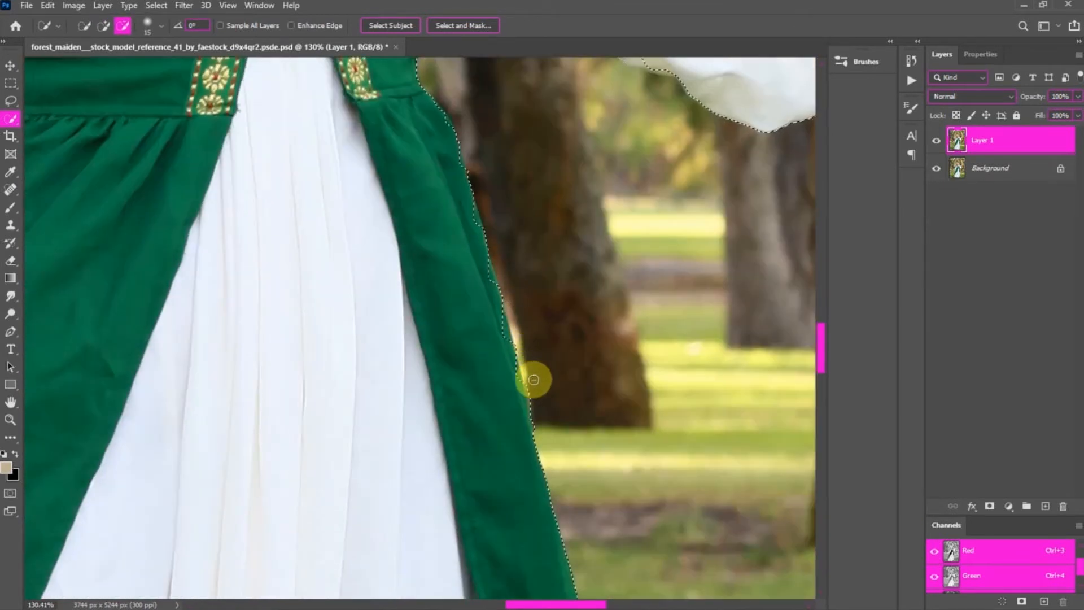
Step: Subtract the small background gap between the lowered arm's sleeve and the waist of the dress
scroll(479, 448, "down", 15)
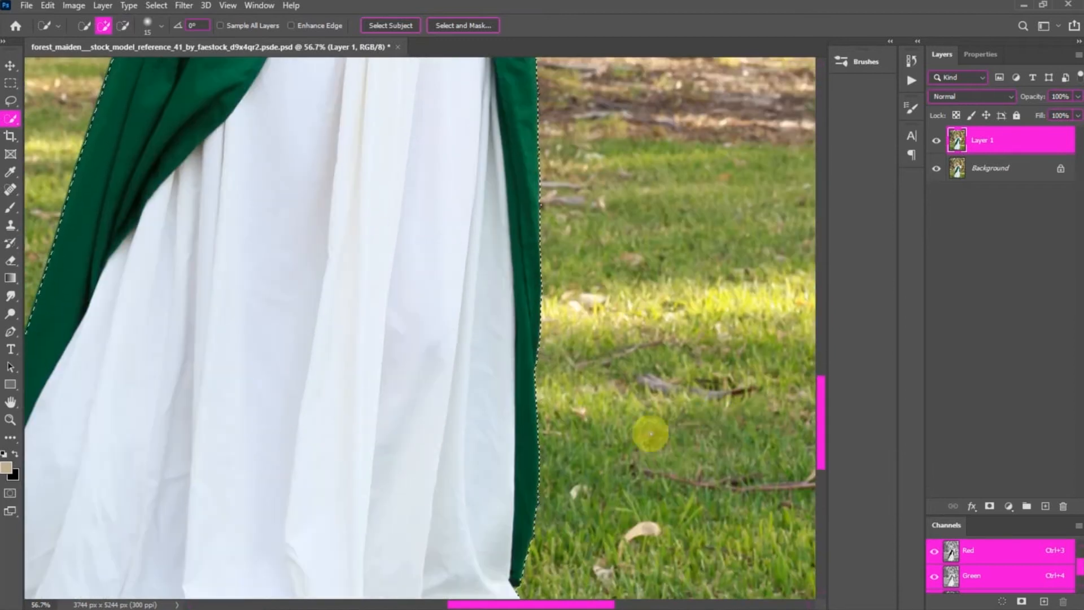
left_click_drag(820, 404, 805, 306)
scroll(242, 310, "up", 5)
mouse_move(241, 296)
left_mouse_down("alt")
mouse_move(215, 424)
mouse_move(250, 398)
mouse_move(247, 348)
mouse_move(196, 367)
mouse_move(248, 326)
mouse_move(251, 309)
mouse_move(245, 344)
mouse_move(259, 326)
mouse_move(226, 303)
left_mouse_up("alt")
left_click(234, 320, "alt")
left_click(234, 445, "alt")
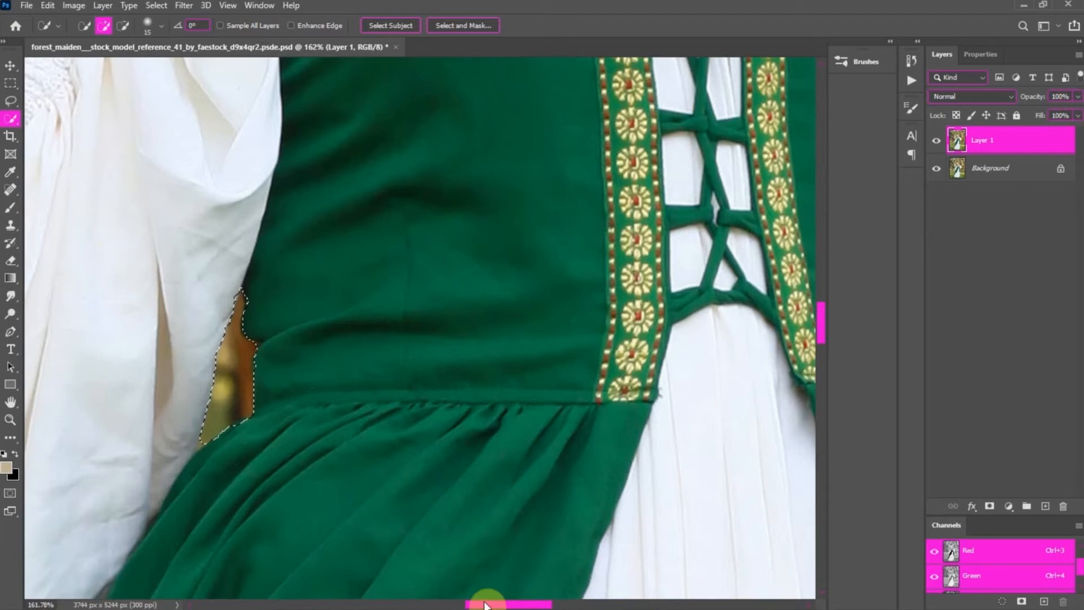
Step: Subtract the background wedge between the lowered sleeve's hem and the green skirt
left_click_drag(486, 604, 417, 604)
scroll(452, 319, "down", 8)
scroll(666, 483, "up", 5)
scroll(666, 483, "up", 5)
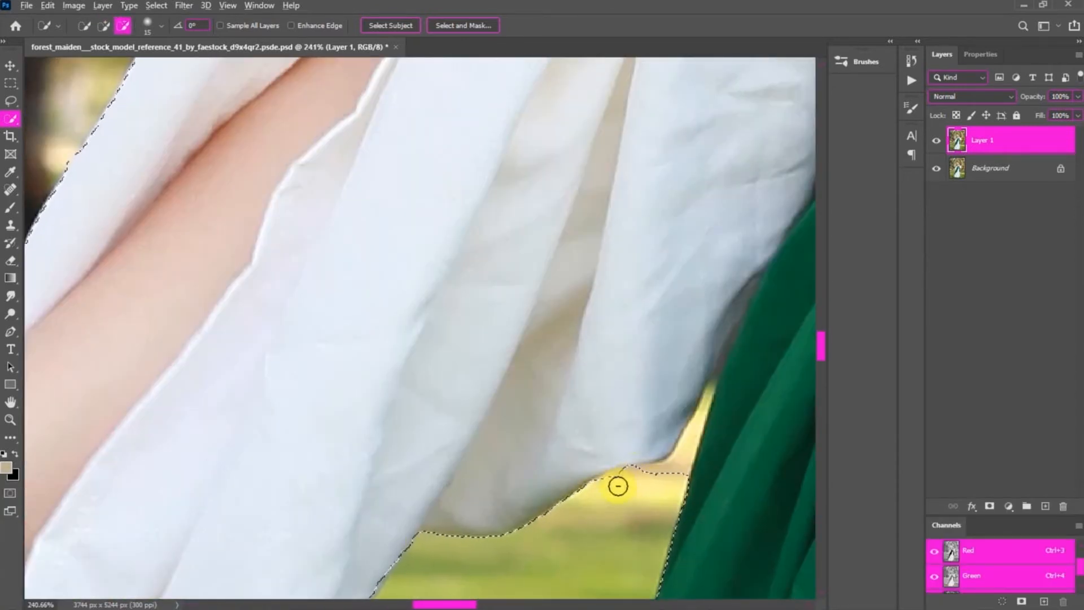
left_click_drag(696, 424, 706, 397)
left_click(671, 425)
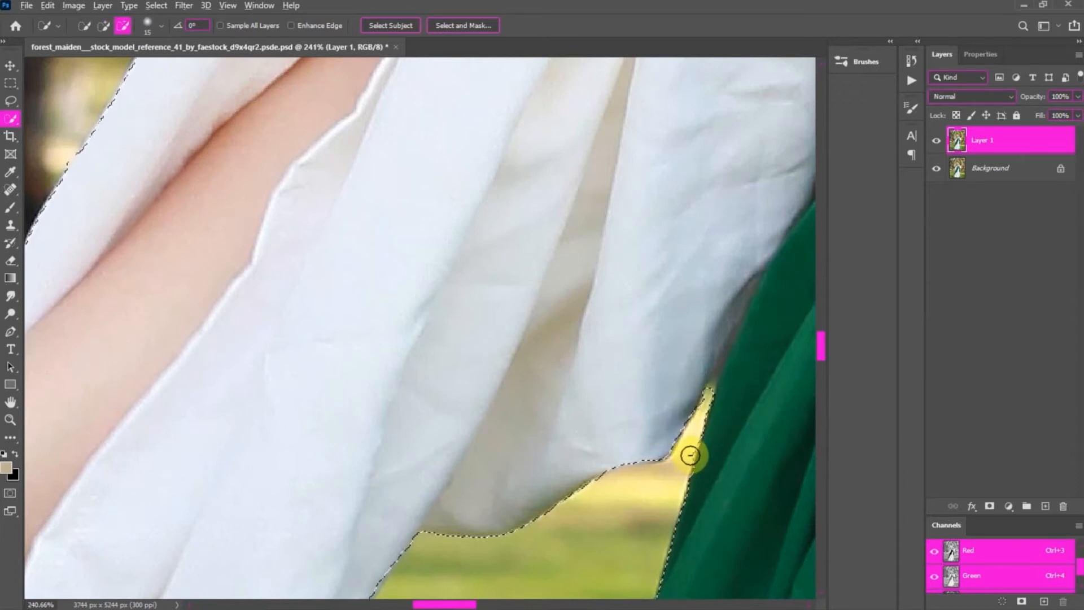
Step: Correct the selection along the lowered sleeve's cuff and add the missing underside of the wrist
scroll(450, 594, "down", 8)
scroll(242, 527, "up", 7)
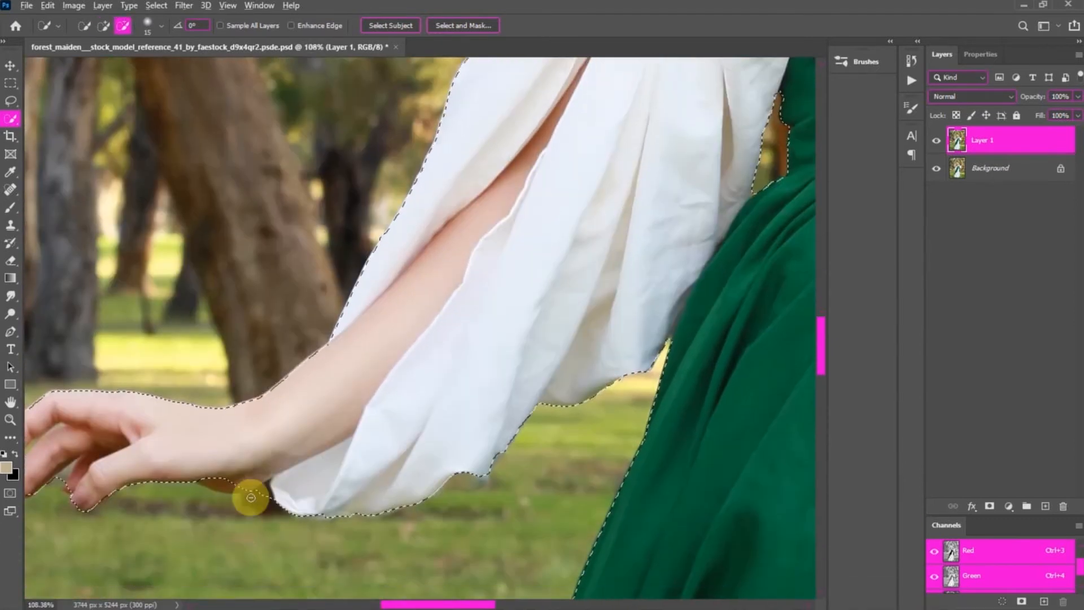
left_click_drag(696, 468, 600, 484)
mouse_move(720, 424)
left_mouse_down()
mouse_move(736, 401)
mouse_move(738, 435)
left_mouse_up()
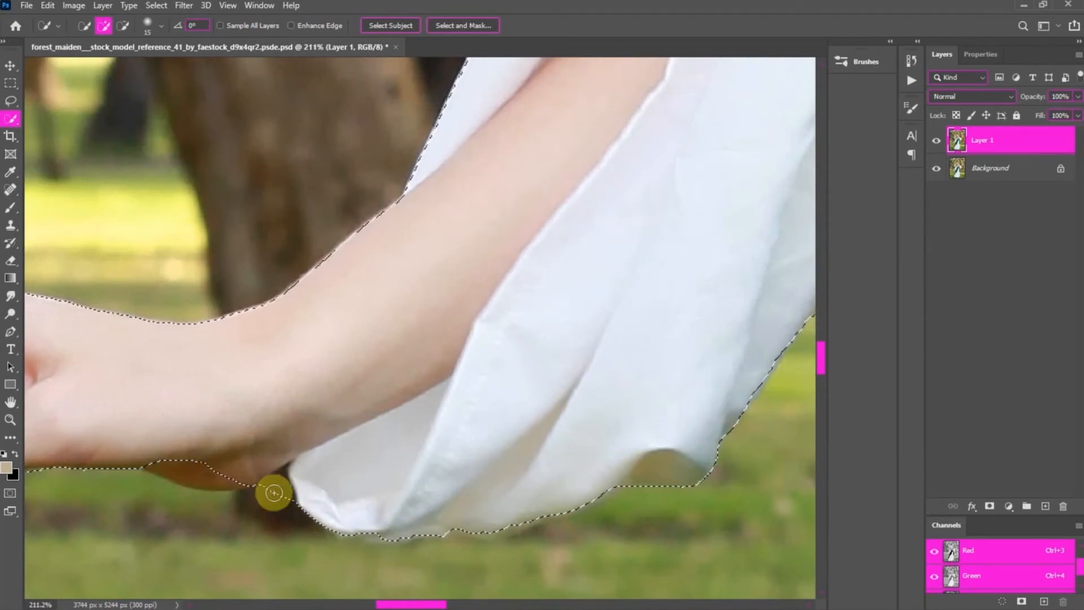
mouse_move(273, 481)
left_mouse_down()
mouse_move(274, 516)
mouse_move(171, 462)
mouse_move(178, 476)
mouse_move(269, 485)
left_mouse_up()
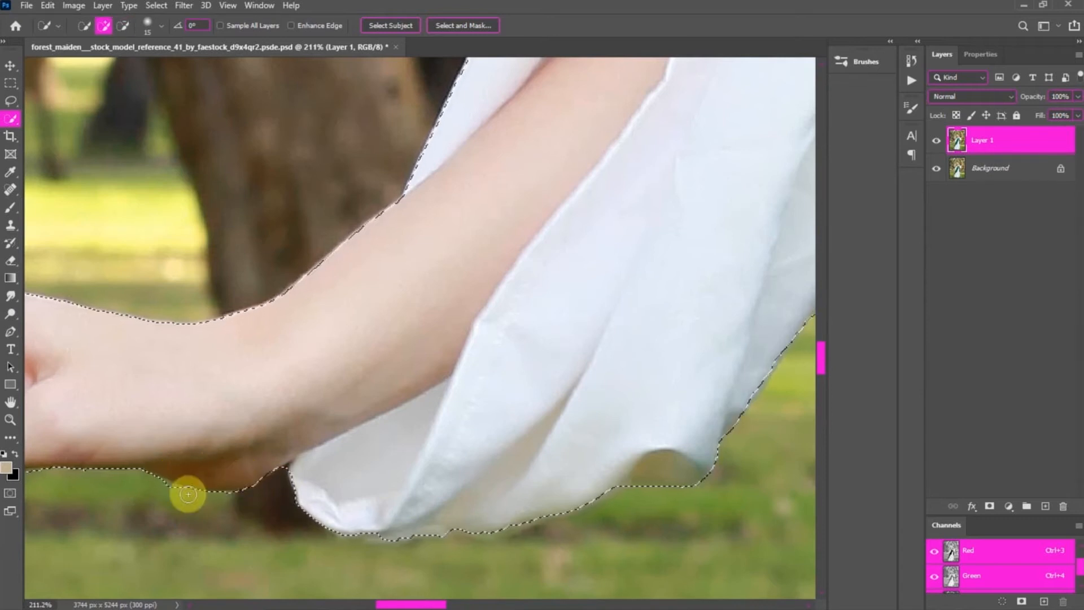
Step: Refine the selection around the lowered hand's fingers with a smaller brush, including the fingertips and excluding the grass between them
scroll(315, 532, "left", 5)
mouse_move(386, 496)
left_mouse_down()
mouse_move(387, 508)
mouse_move(357, 527)
mouse_move(366, 538)
left_mouse_up()
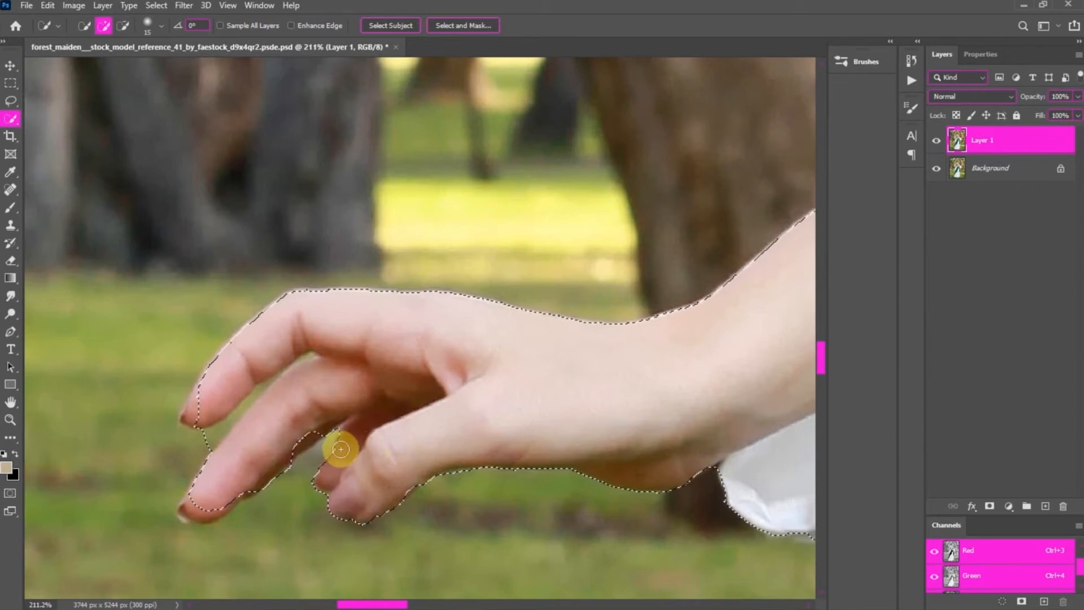
mouse_move(268, 450)
left_mouse_down()
mouse_move(259, 484)
mouse_move(198, 508)
left_mouse_up()
mouse_move(264, 498)
left_mouse_down()
mouse_move(286, 477)
mouse_move(245, 510)
left_mouse_up()
mouse_move(201, 402)
left_mouse_down()
mouse_move(219, 431)
mouse_move(198, 456)
mouse_move(260, 425)
mouse_move(235, 413)
left_mouse_up()
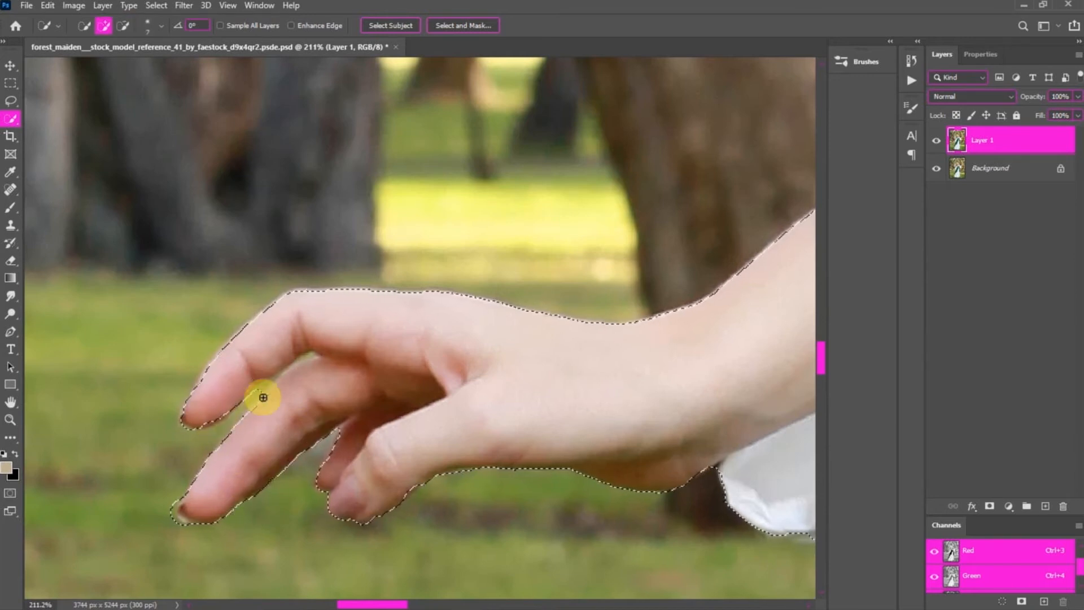
Step: Rework the selection along the back of the hair with a size 45 brush, adding the loose strands down to the shoulder
key("ctrl+0")
scroll(451, 289, "up", 8)
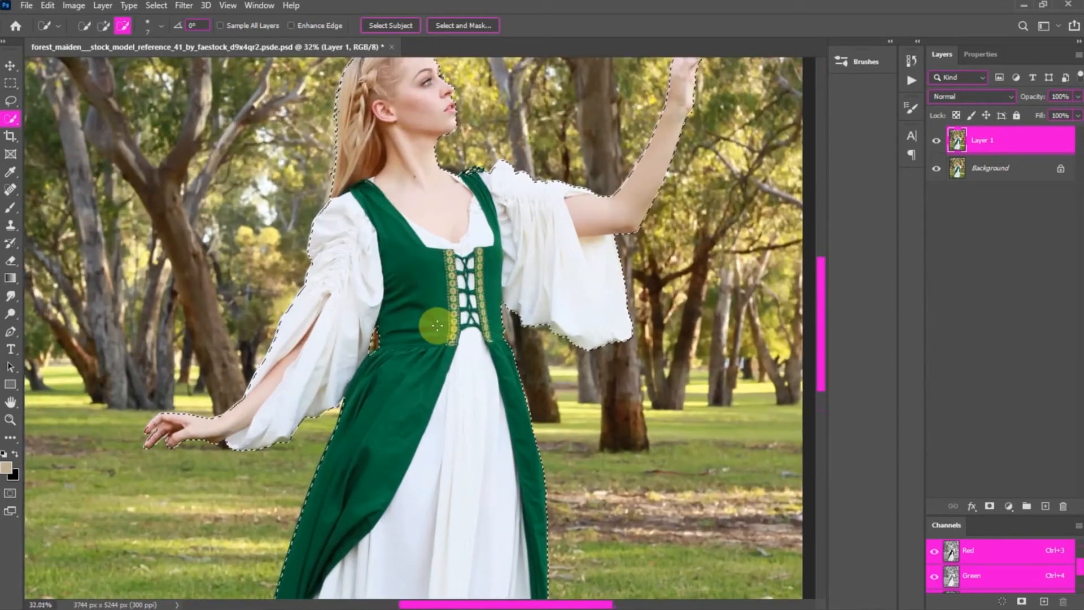
scroll(335, 165, "up", 6)
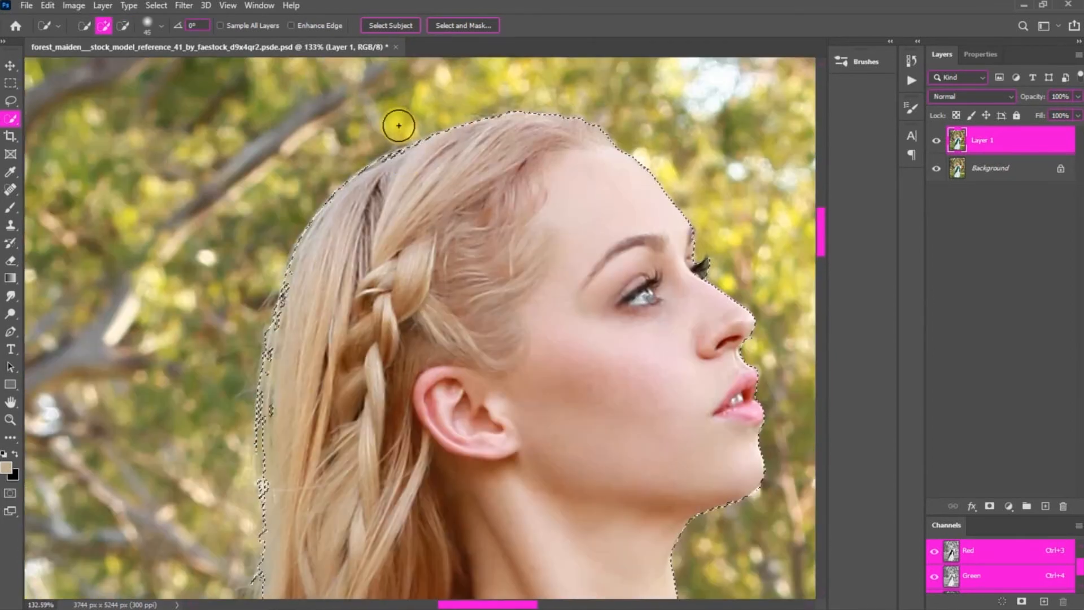
scroll(350, 166, "down", 1)
left_click_drag(271, 223, 307, 264)
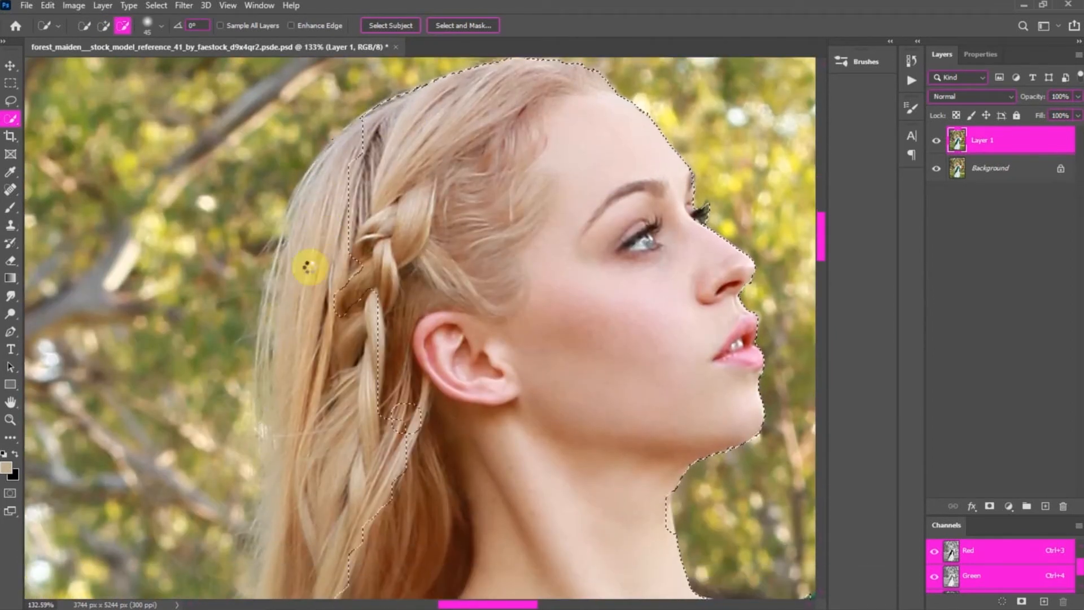
left_click_drag(373, 172, 281, 530)
scroll(289, 483, "down", 3)
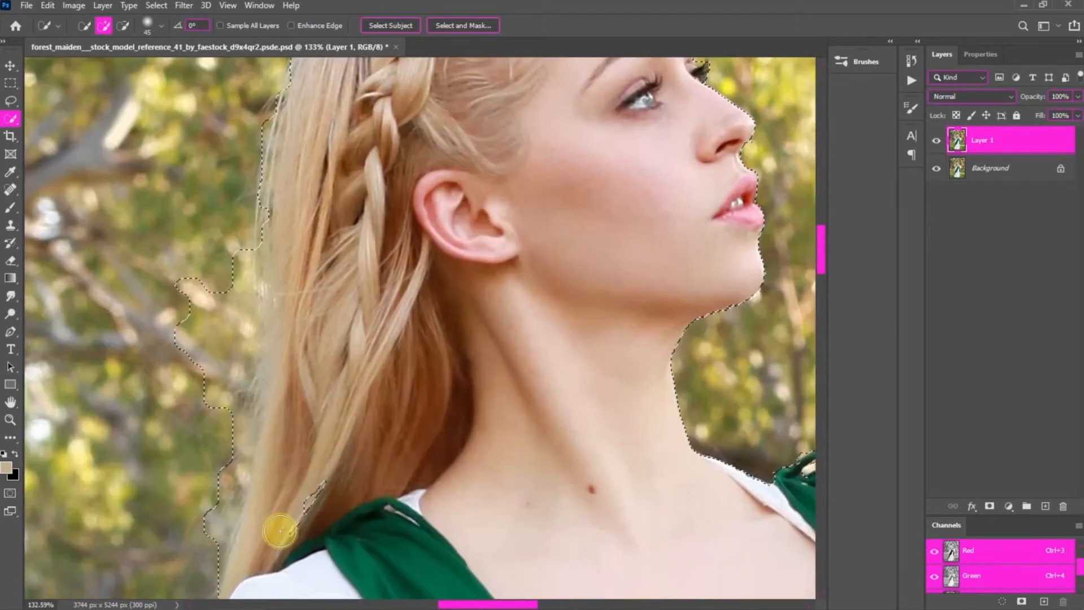
mouse_move(283, 438)
left_mouse_down()
mouse_move(278, 383)
mouse_move(308, 268)
left_mouse_up()
Step: Trim the leftover background patches from the selection beside the back of the hair
scroll(310, 259, "up", 2)
left_click_drag(236, 373, 239, 389)
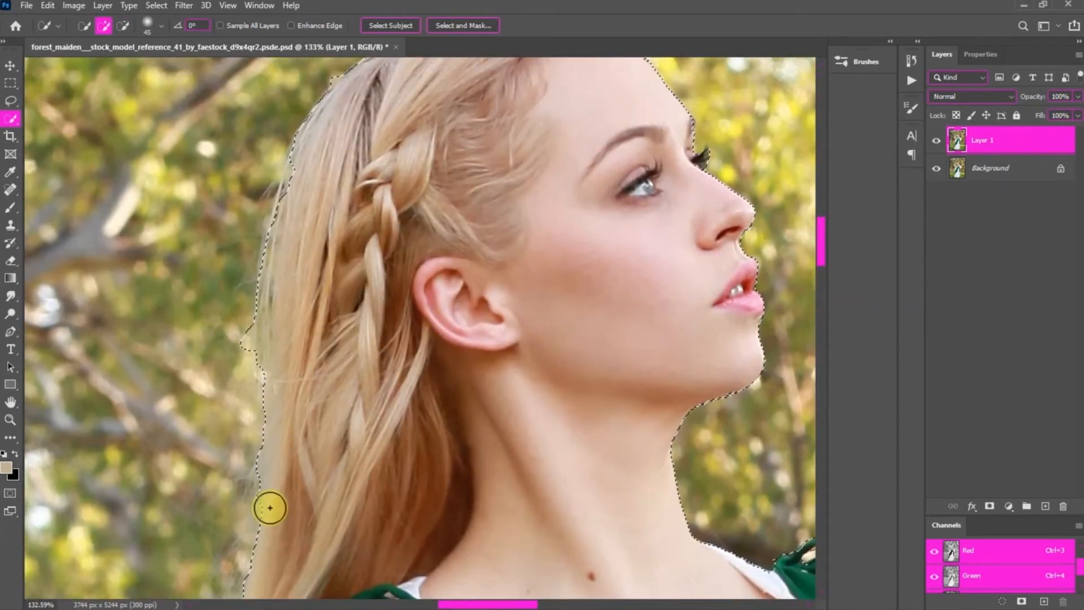
left_click_drag(236, 338, 228, 362)
scroll(270, 367, "up", 2)
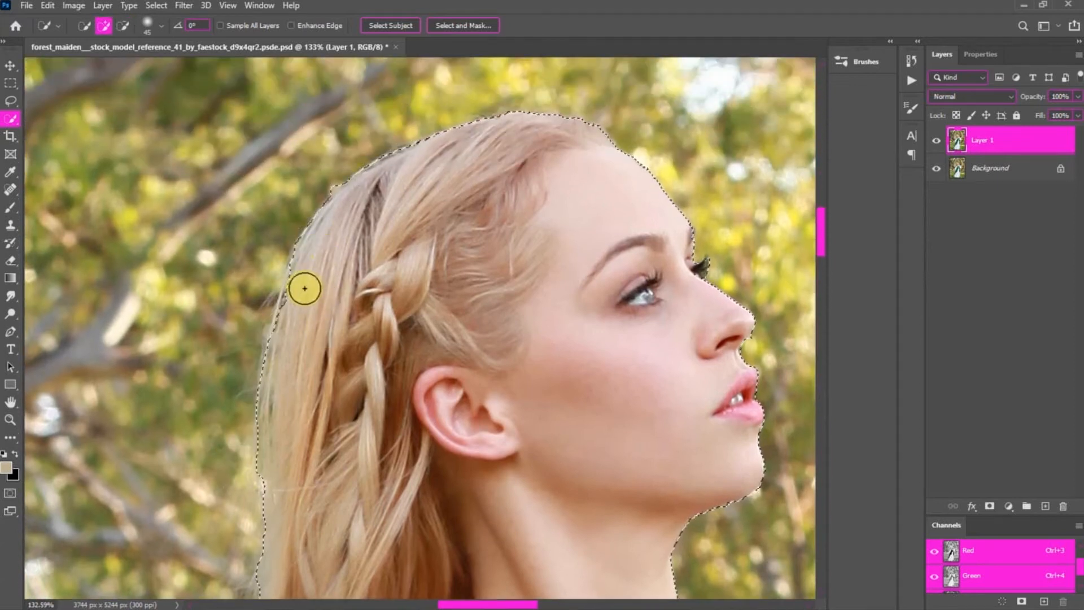
scroll(604, 144, "down", 4)
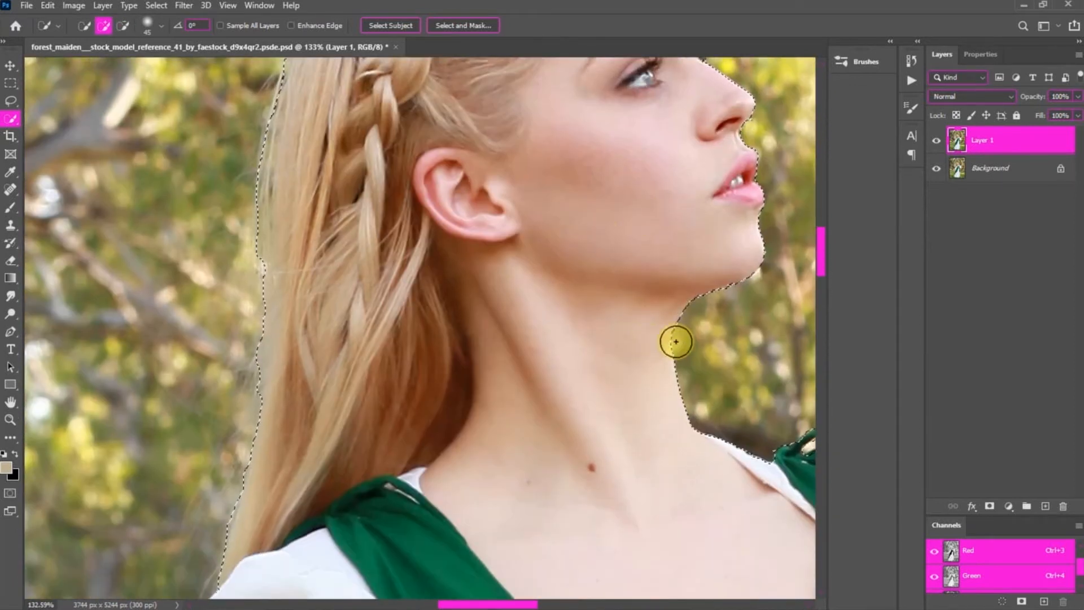
Step: Add a layer mask to Layer 1 from the selection and open that mask in Select and Mask
key("ctrl+0")
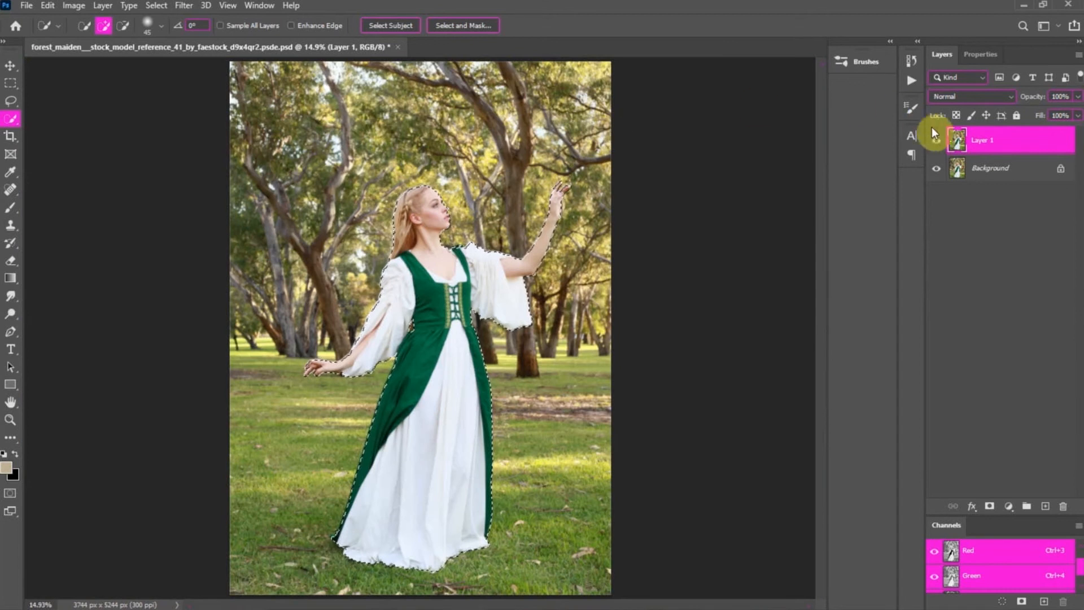
left_click(988, 506)
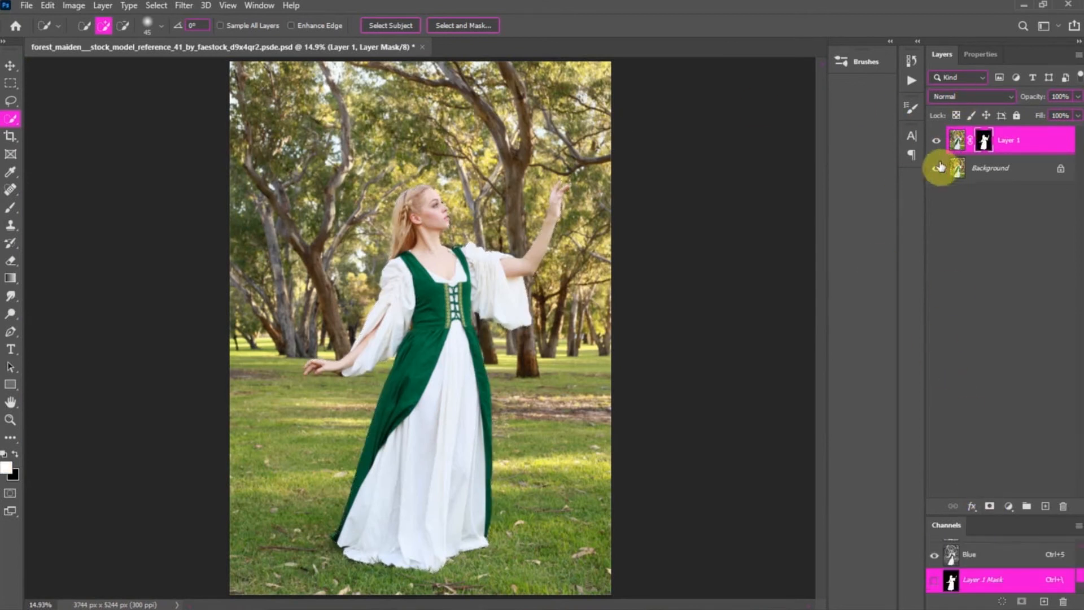
left_click(978, 170)
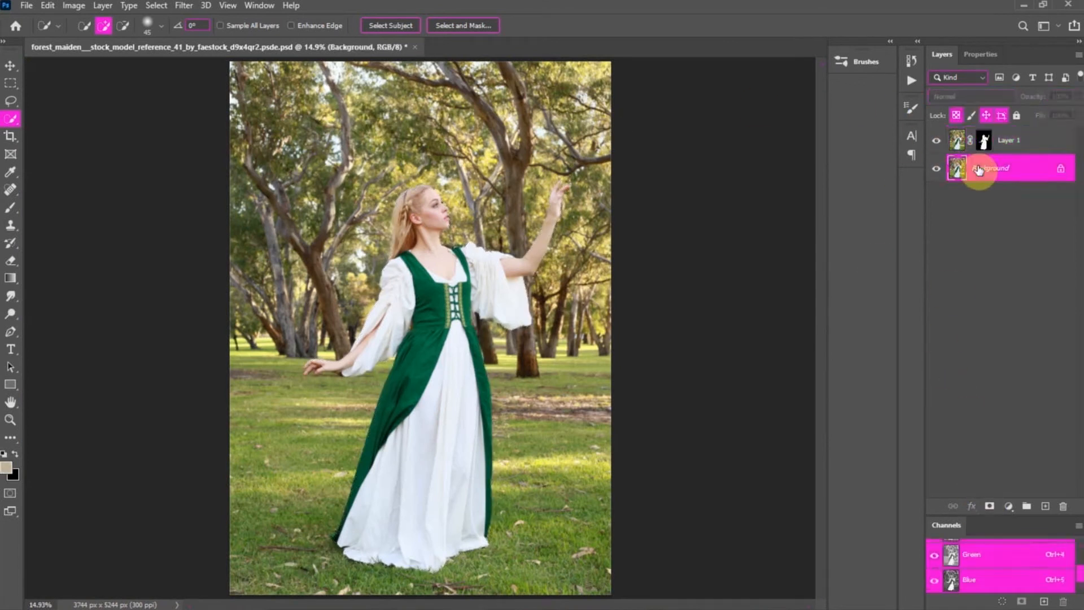
left_click(986, 142)
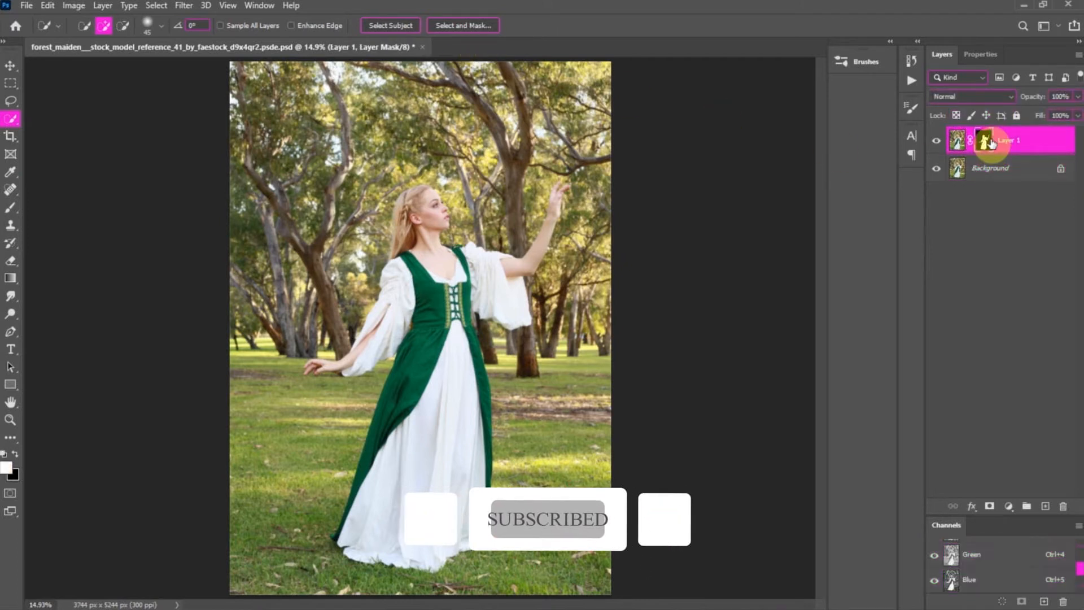
left_click(452, 23)
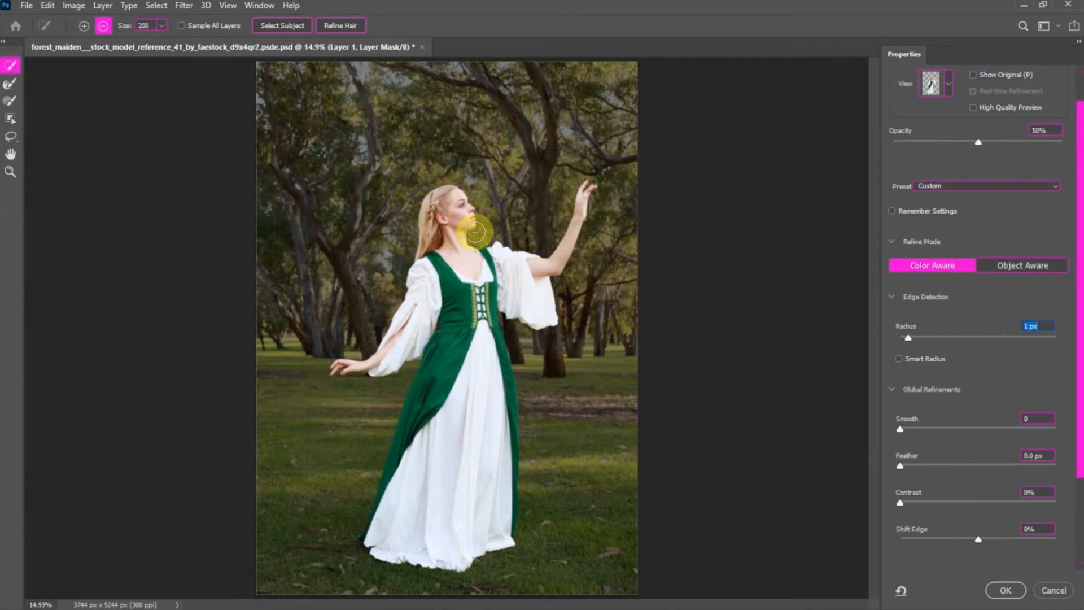
Step: Try a mask edge around the woman's upper body with Feather 4.9 px, Contrast 36% and Shift Edge -10%
left_click(11, 171)
left_click(508, 264)
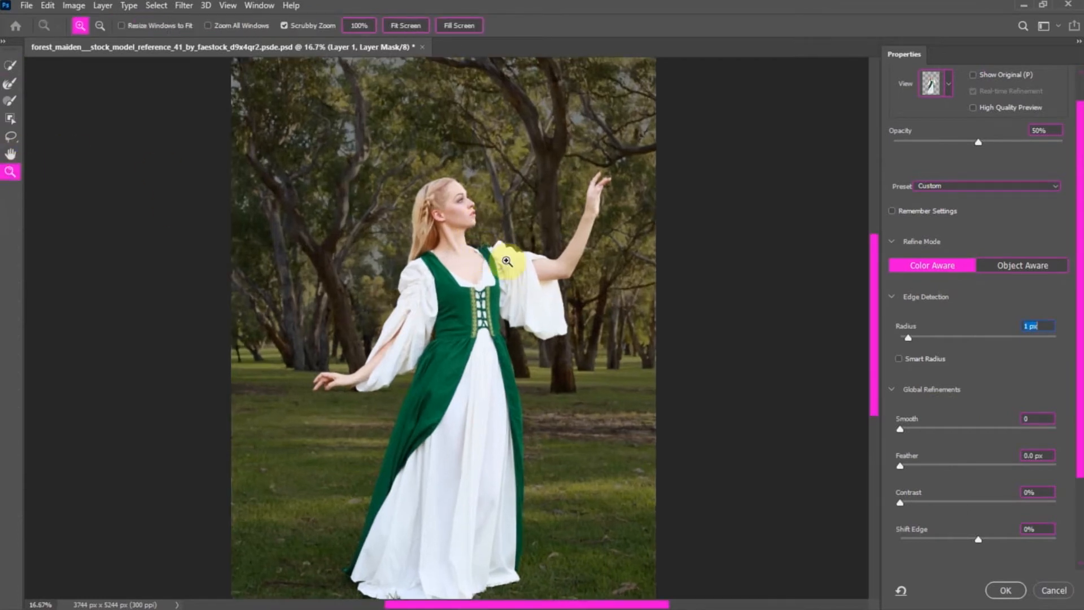
left_click(474, 229)
left_click(473, 228)
left_click(473, 229)
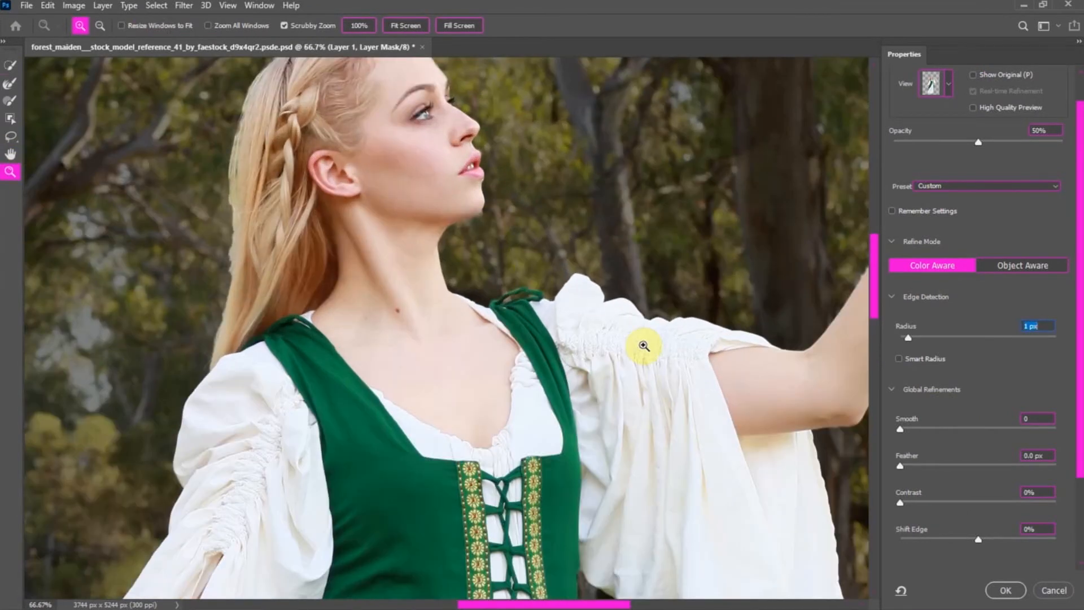
mouse_move(976, 539)
left_mouse_down()
mouse_move(961, 542)
mouse_move(972, 541)
left_mouse_up()
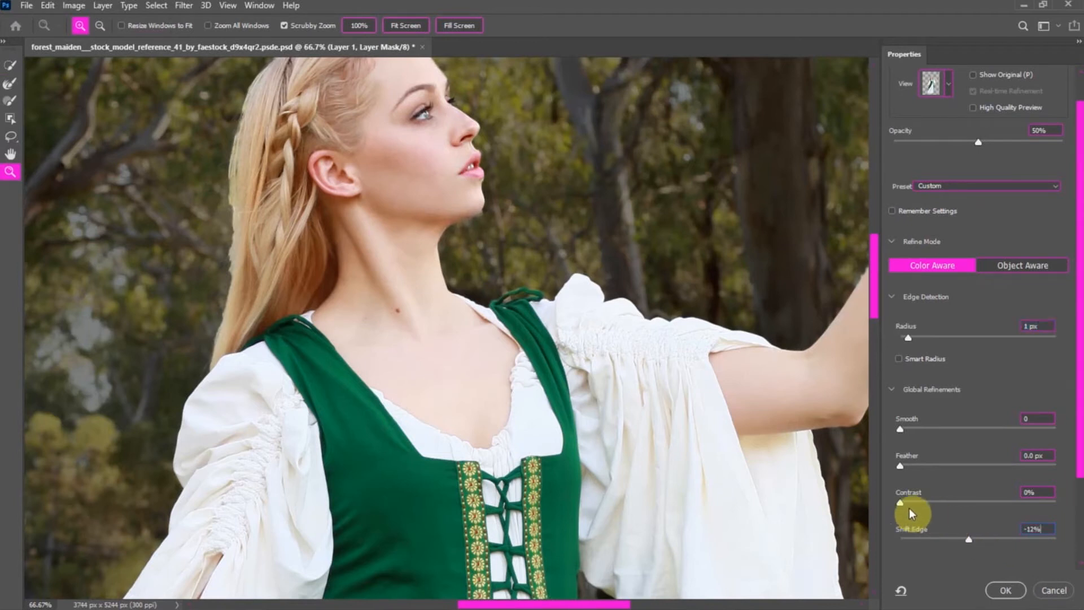
key("Return")
left_click_drag(960, 507, 973, 500)
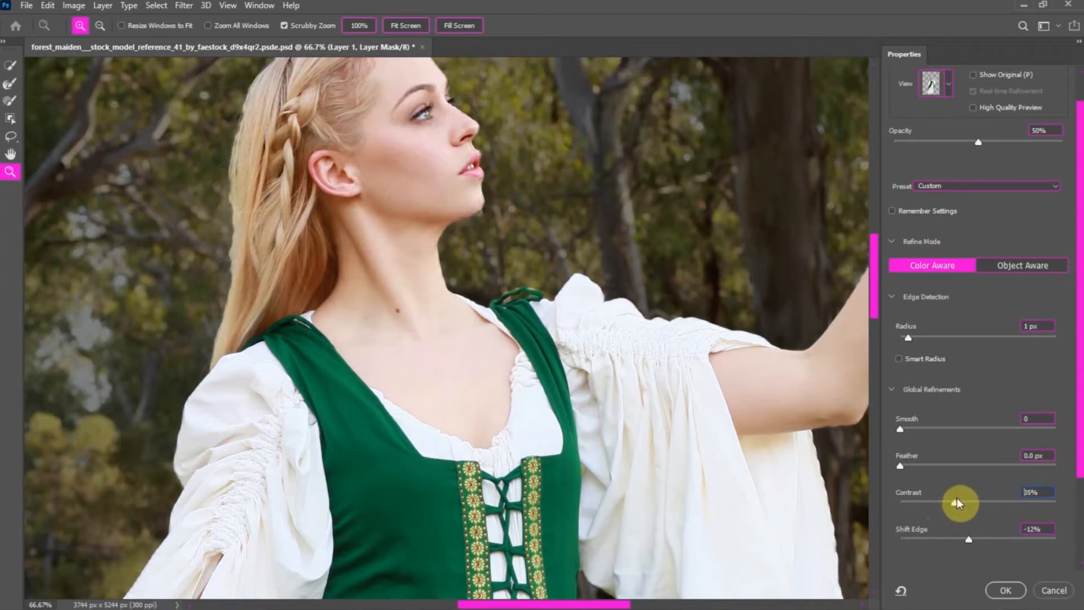
left_click_drag(901, 465, 941, 472)
left_click_drag(970, 503, 955, 504)
left_click_drag(972, 543, 970, 540)
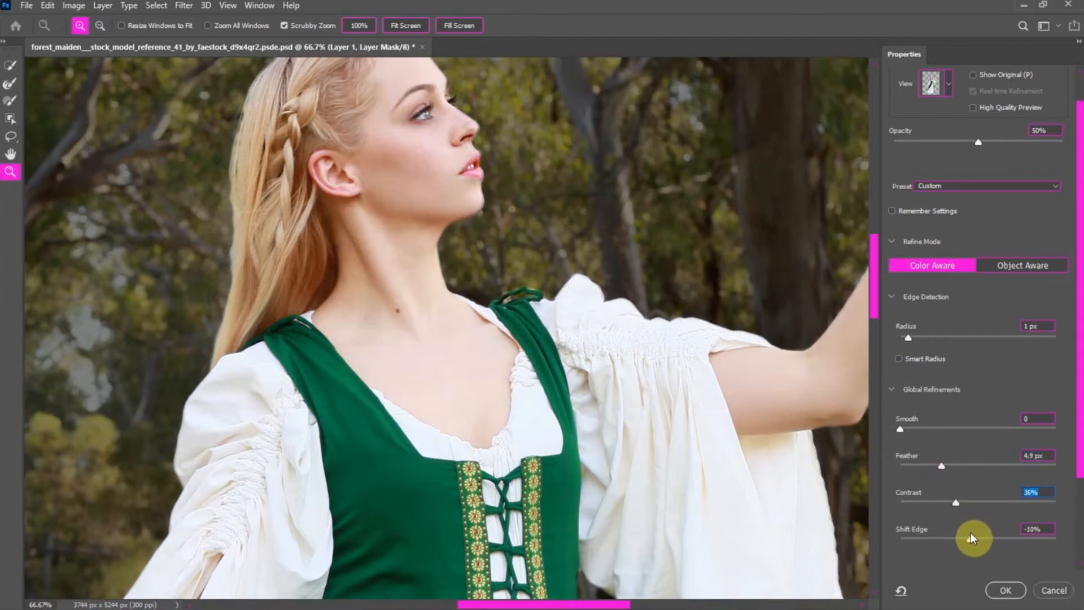
Step: Refine the mask edge with Smooth 1, Feather 3.8 px, Contrast 42% and Shift Edge -4%, and apply it
left_click_drag(975, 531, 964, 504)
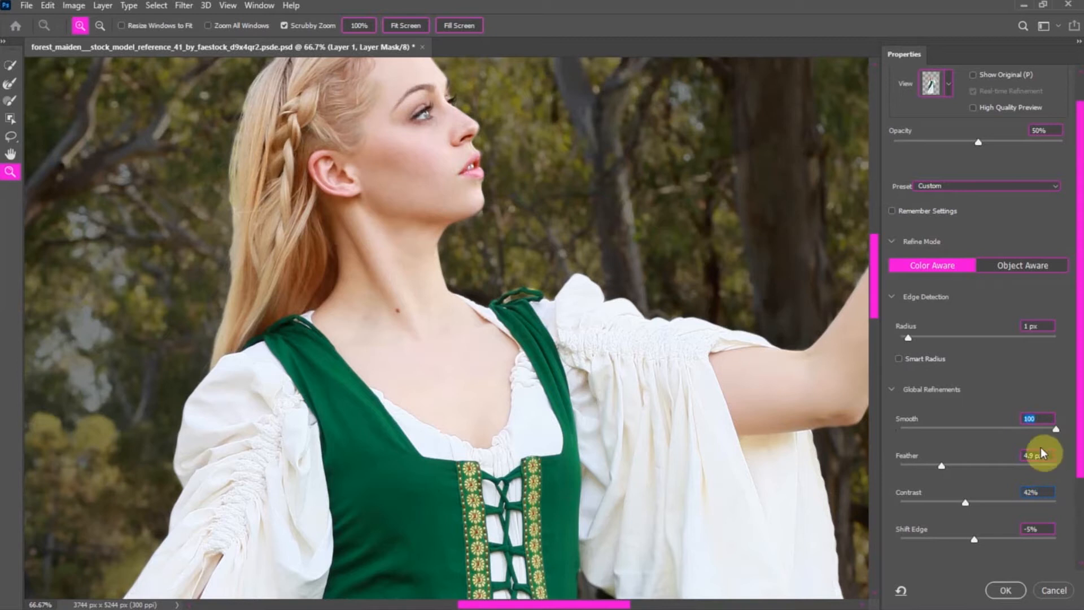
left_click_drag(1050, 429, 931, 466)
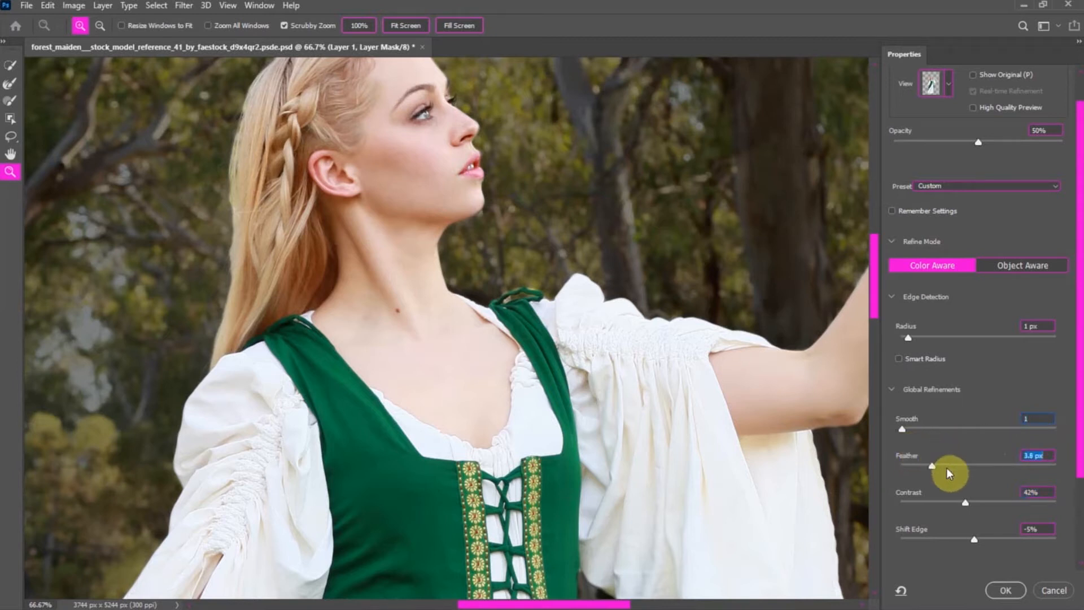
left_click(974, 536)
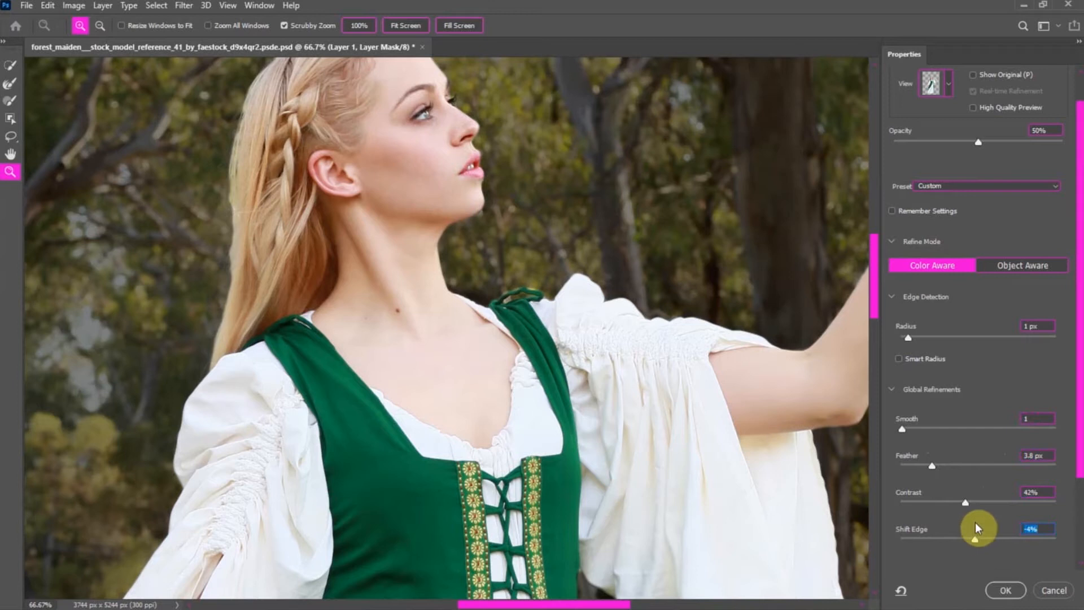
left_click_drag(546, 605, 628, 604)
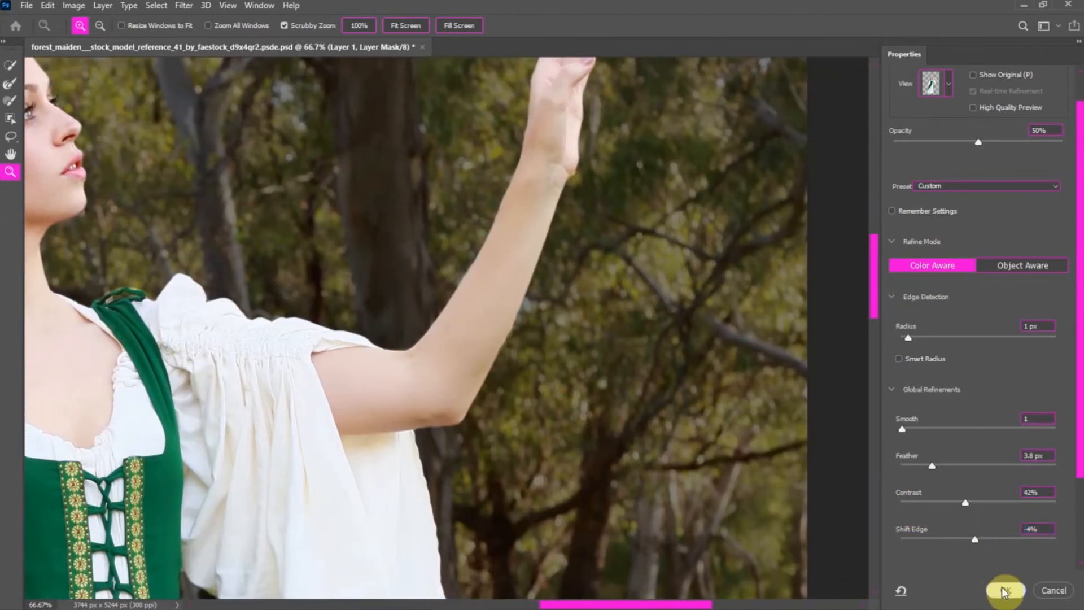
left_click(1004, 590)
key("ctrl+0")
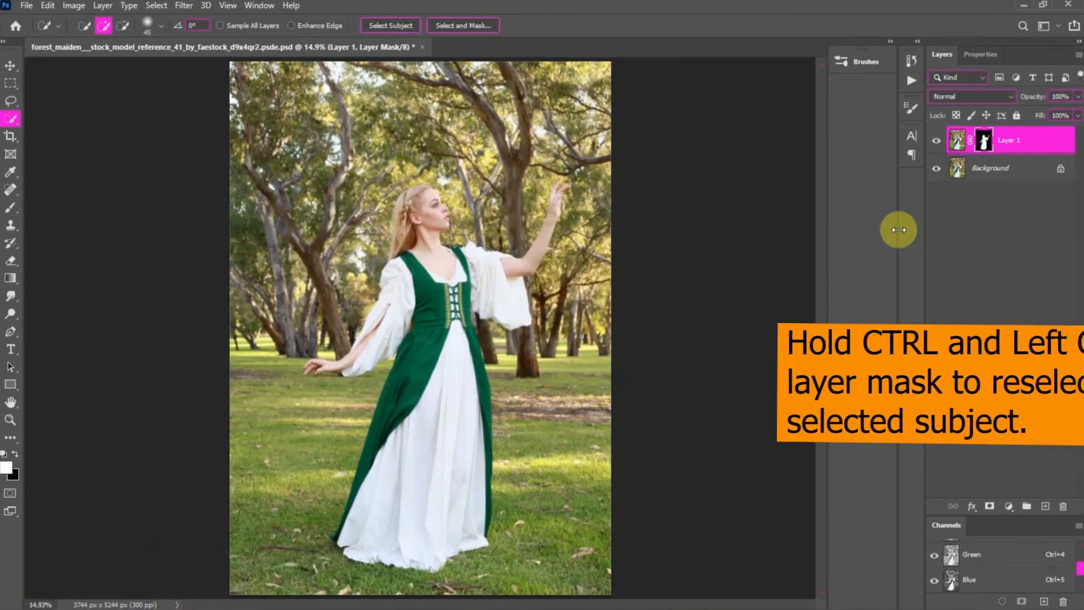
Step: Load Layer 1's mask as a selection and duplicate the Background layer
left_click(985, 145, "ctrl")
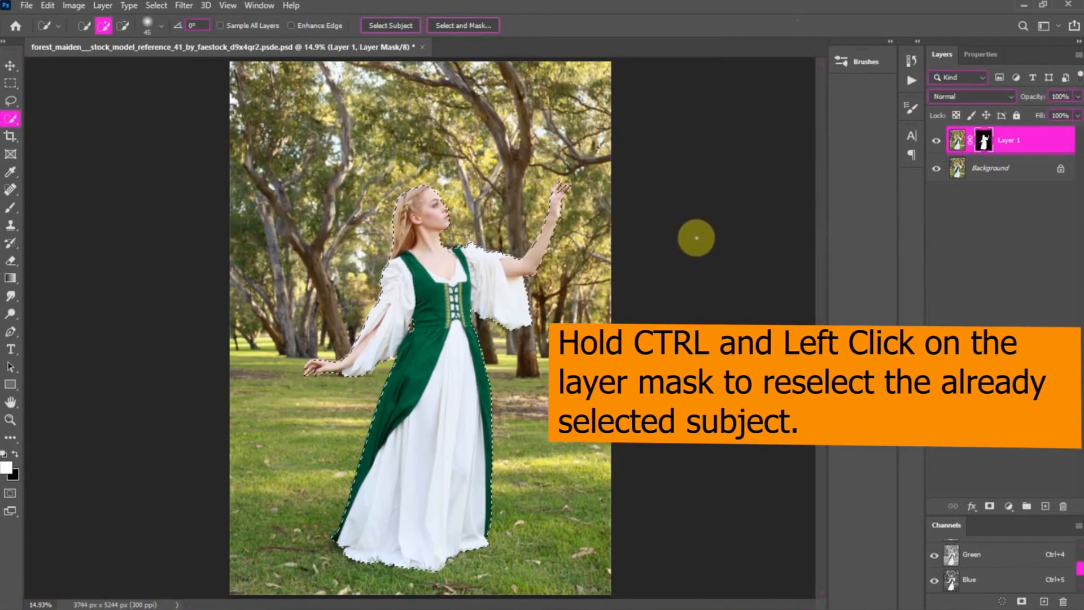
left_click(981, 174)
left_click_drag(982, 174, 1047, 505)
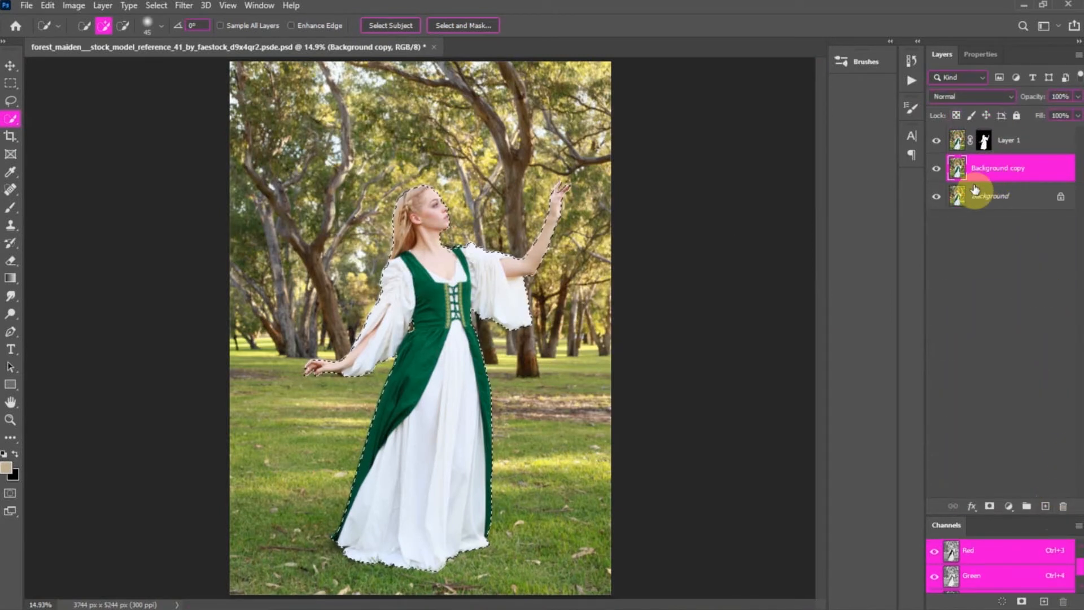
Step: Expand the selection around the woman by 40 pixels
left_click(183, 6)
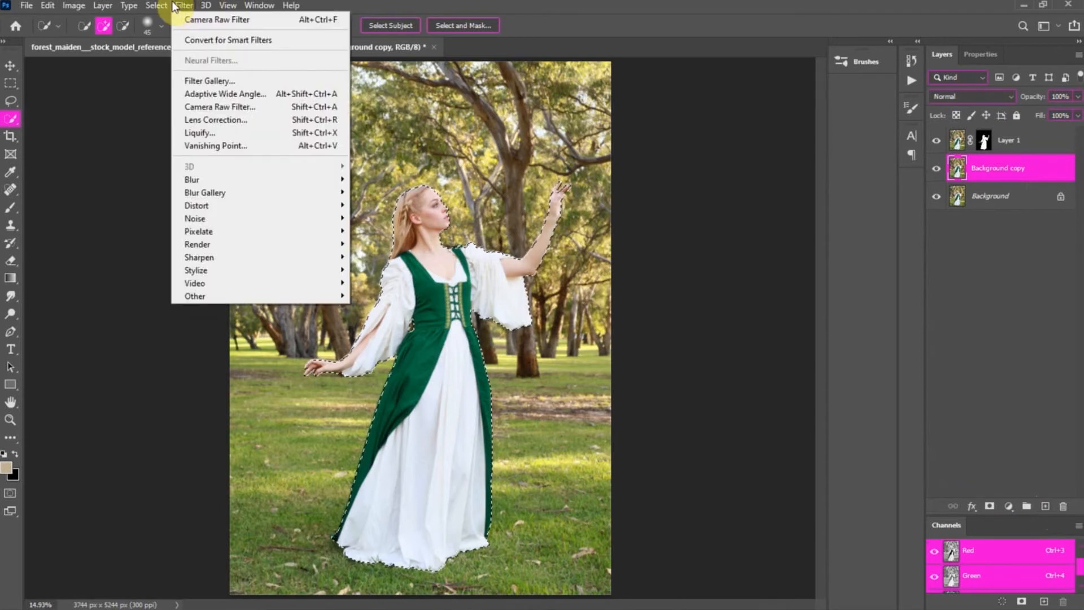
left_click(300, 235)
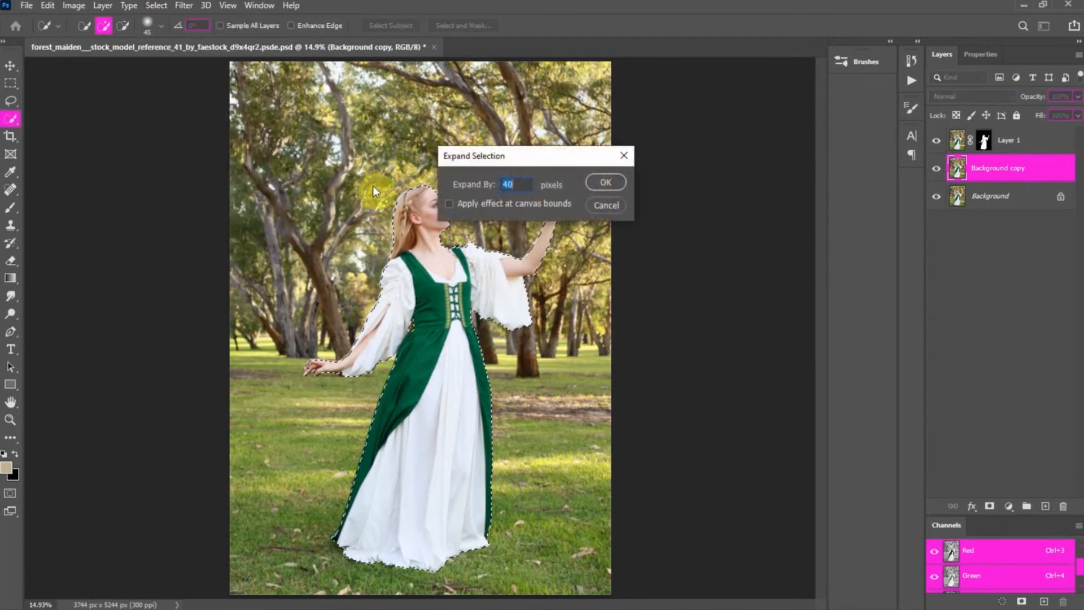
left_click(599, 181)
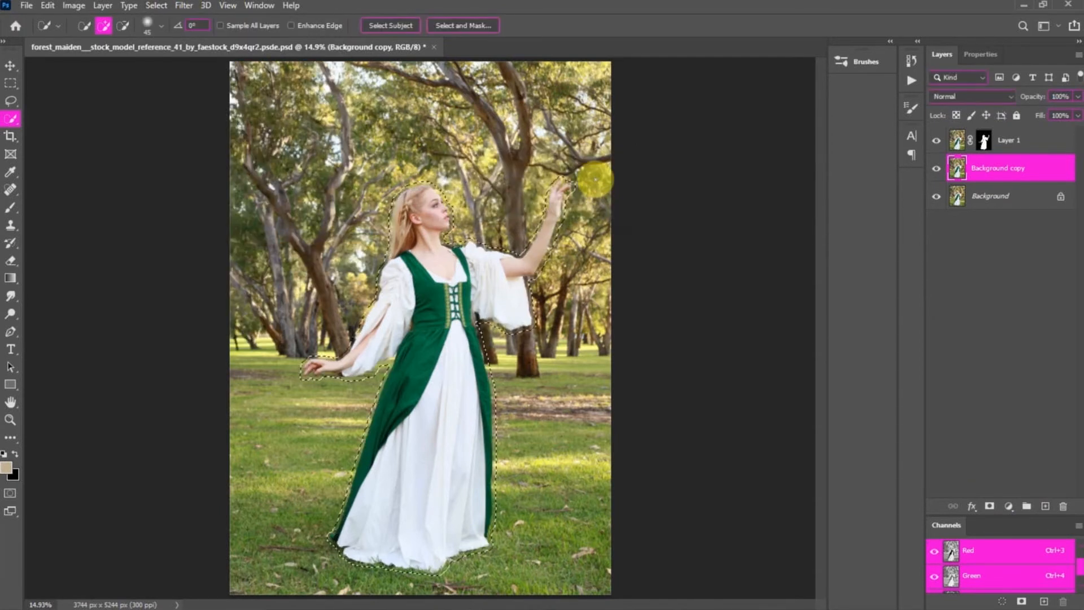
Step: Fill the selection on Background copy with Content-Aware in Normal mode at 100% opacity, and remove the selection
right_click(445, 309)
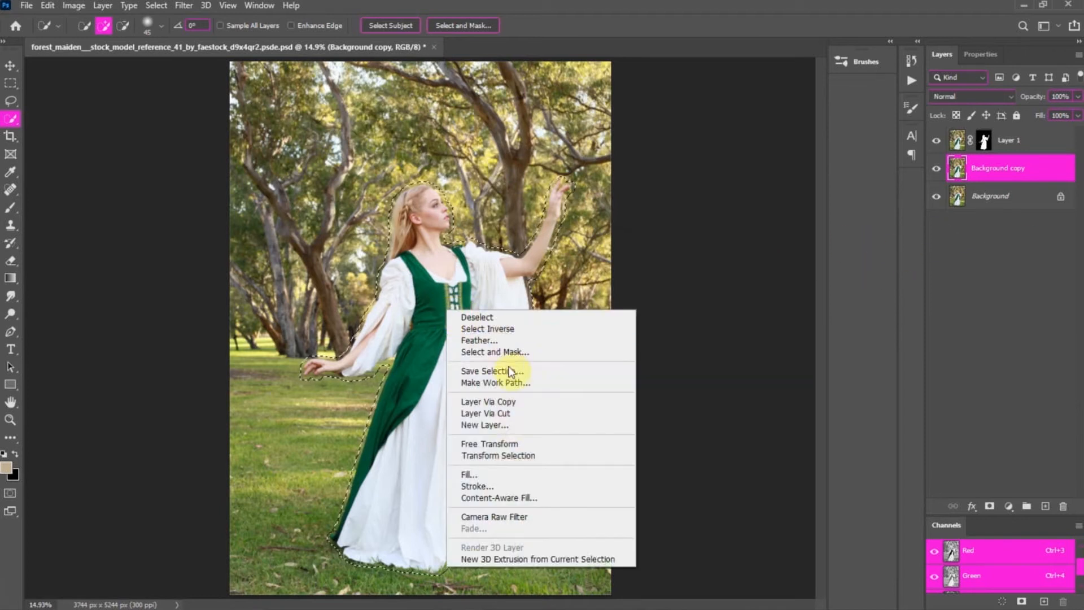
left_click(497, 474)
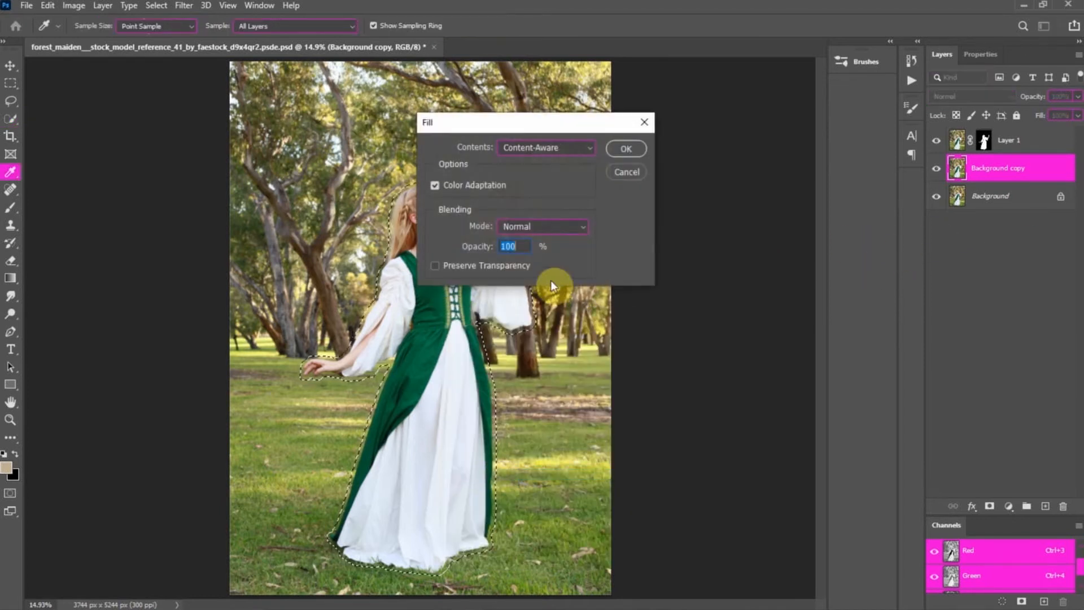
left_click(563, 147)
left_click(561, 206)
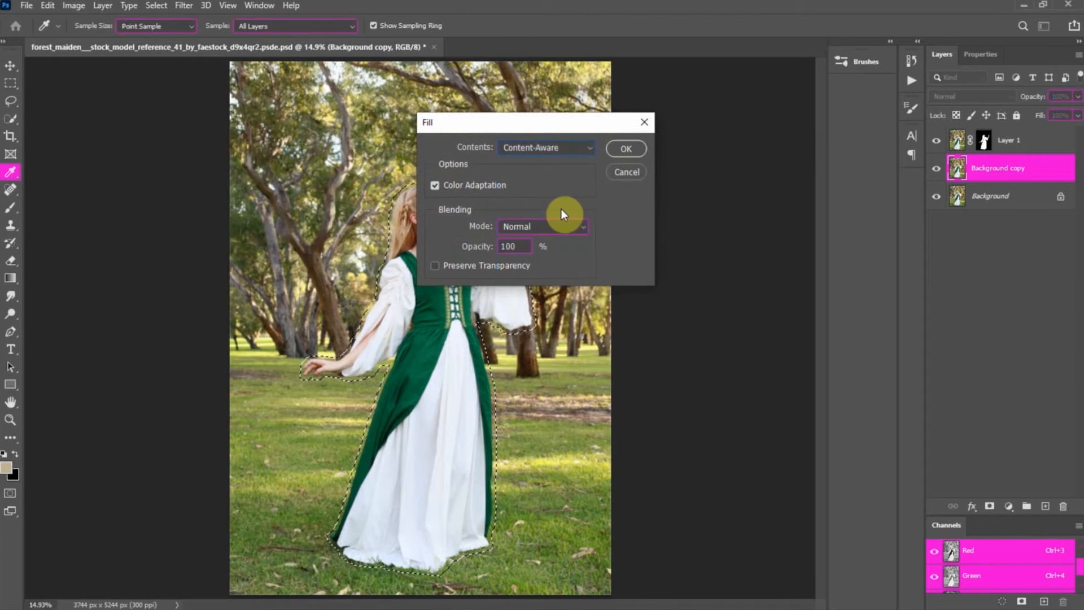
left_click(625, 148)
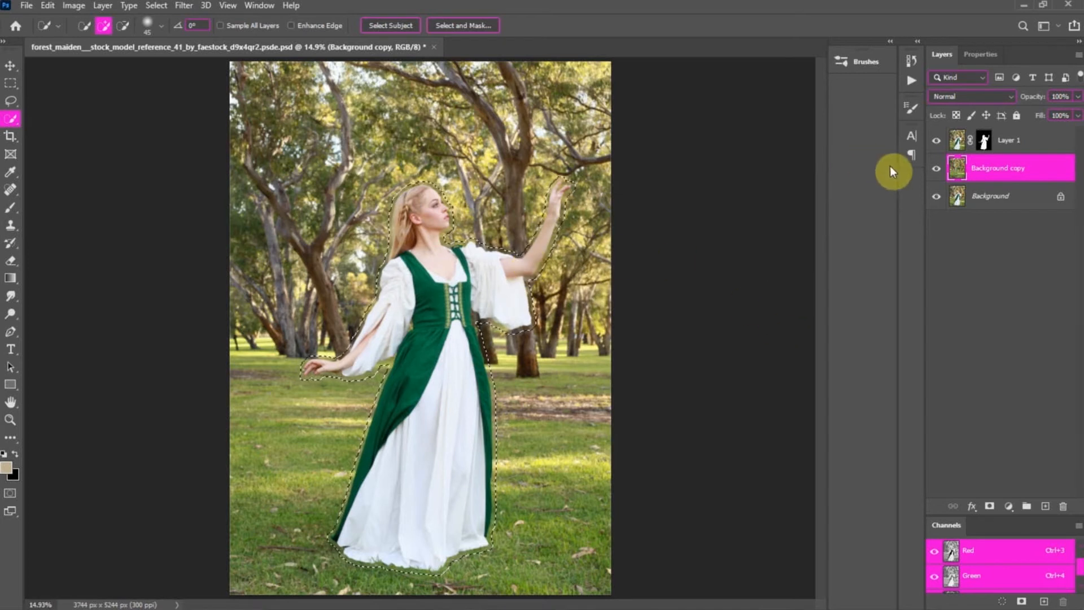
left_click(938, 169, "alt")
left_click(938, 170, "alt")
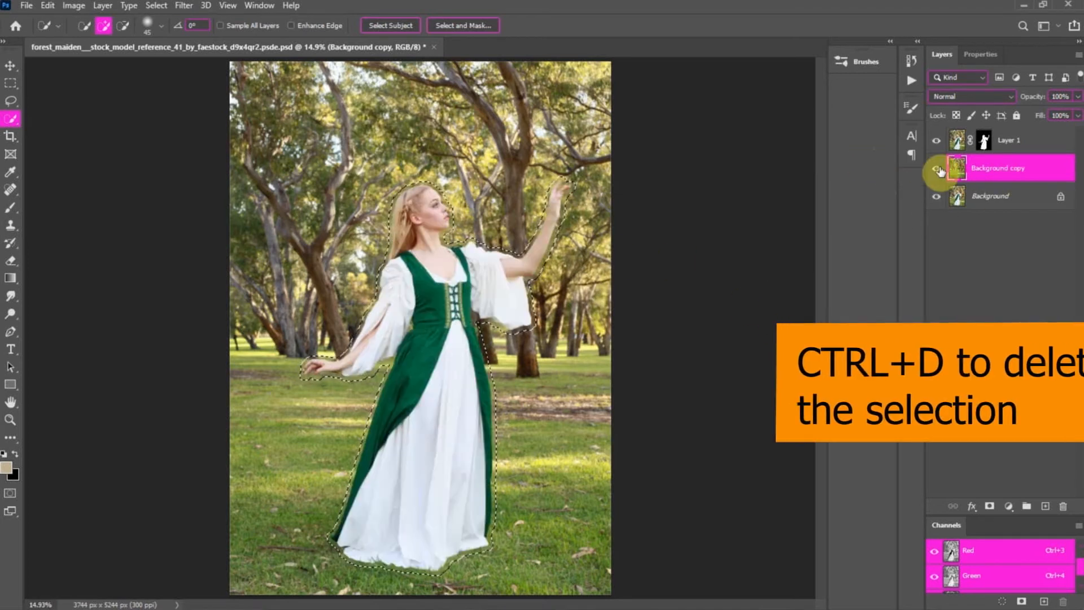
key("ctrl+d")
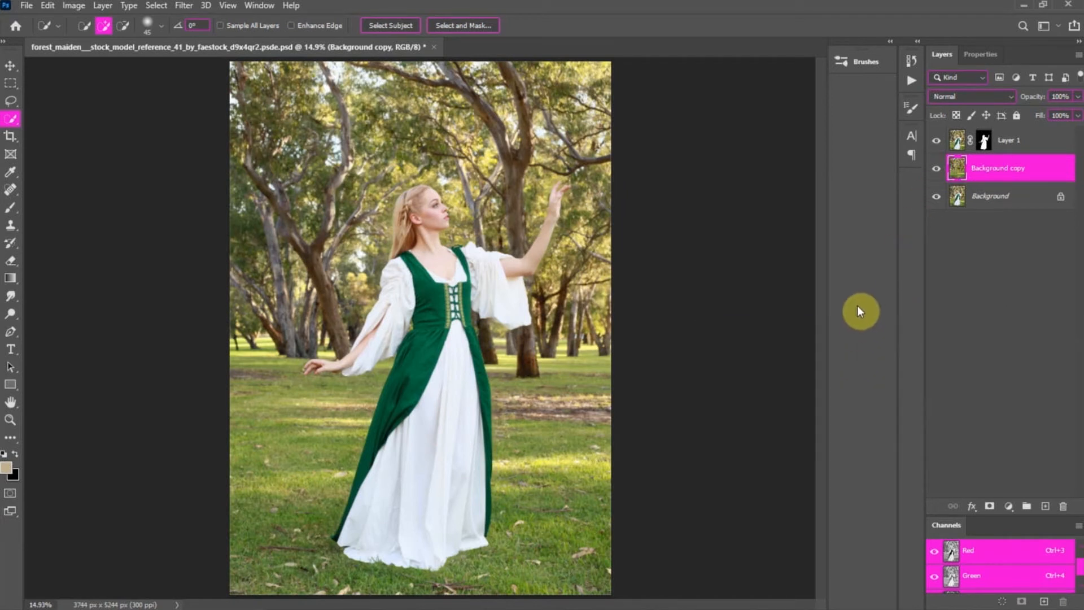
Step: Target Layer 1's mask and set up a white Soft Round brush at 1100 px with 0% hardness
left_click(983, 141)
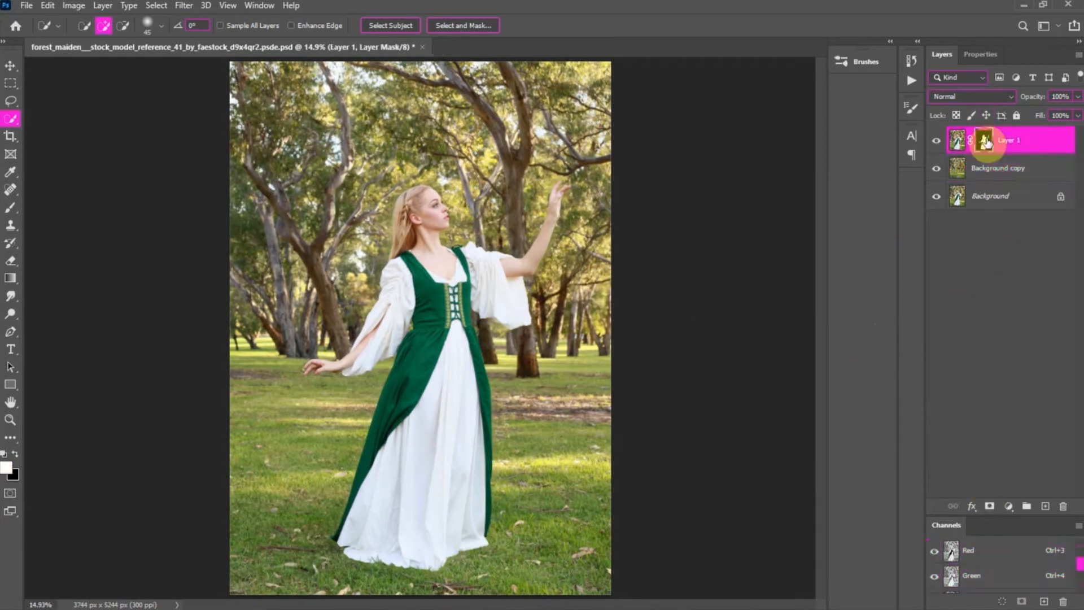
key("b")
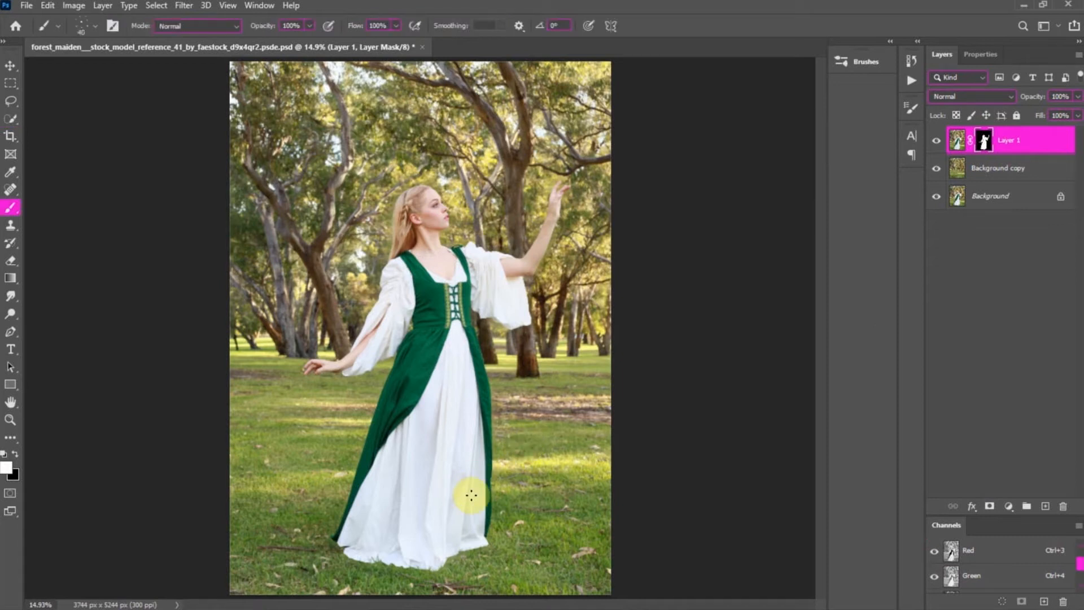
left_click_drag(444, 566, 481, 566)
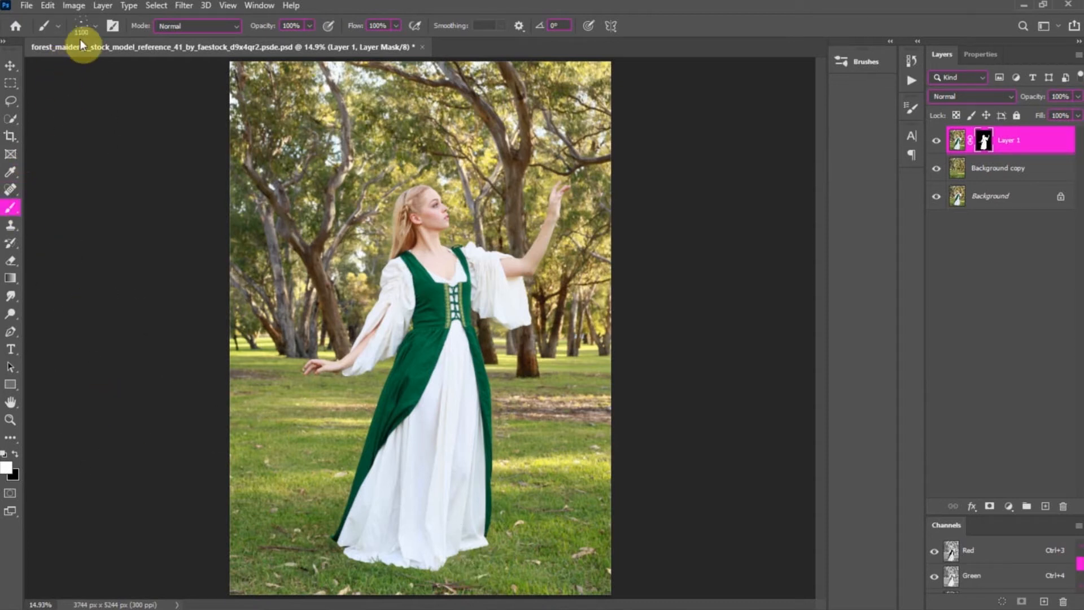
left_click(95, 26)
scroll(157, 164, "up", 10)
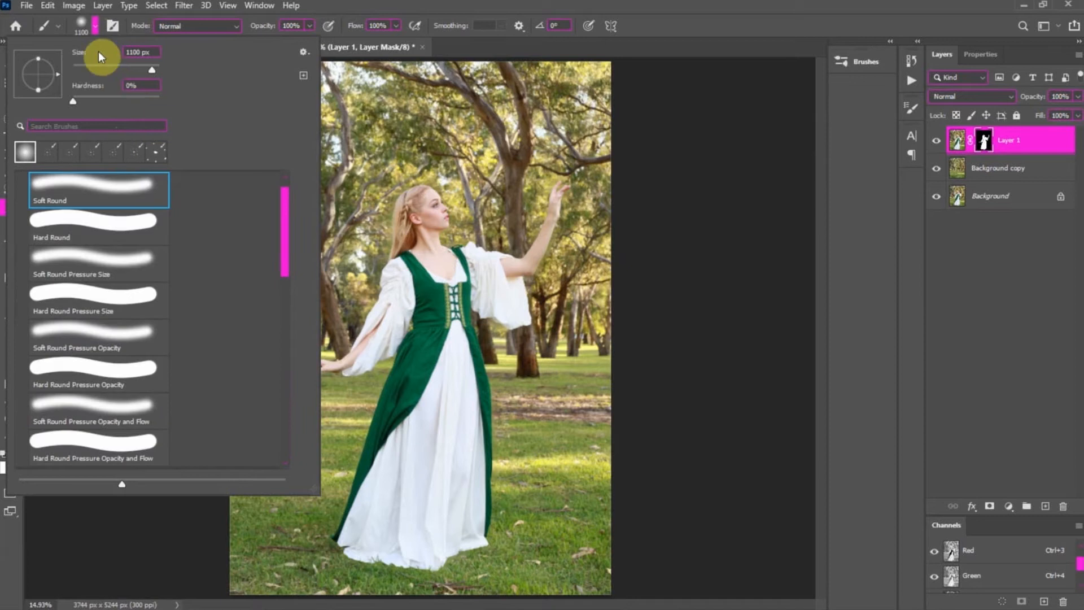
left_click(384, 329)
Step: Paint white on Layer 1's mask along the dress hem with a smaller brush to blend in the original grass
scroll(456, 488, "up", 6)
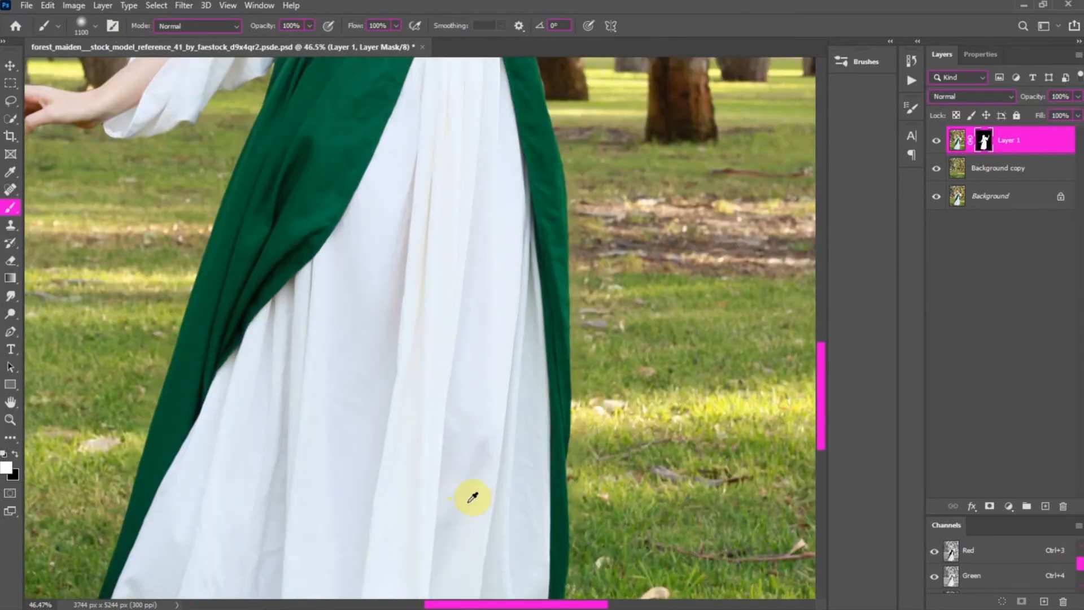
scroll(474, 498, "down", 5)
key("bracketleft")
key("bracketleft")
key("bracketleft")
key("bracketleft")
key("bracketleft")
key("bracketleft")
key("bracketleft")
key("bracketleft")
key("bracketleft")
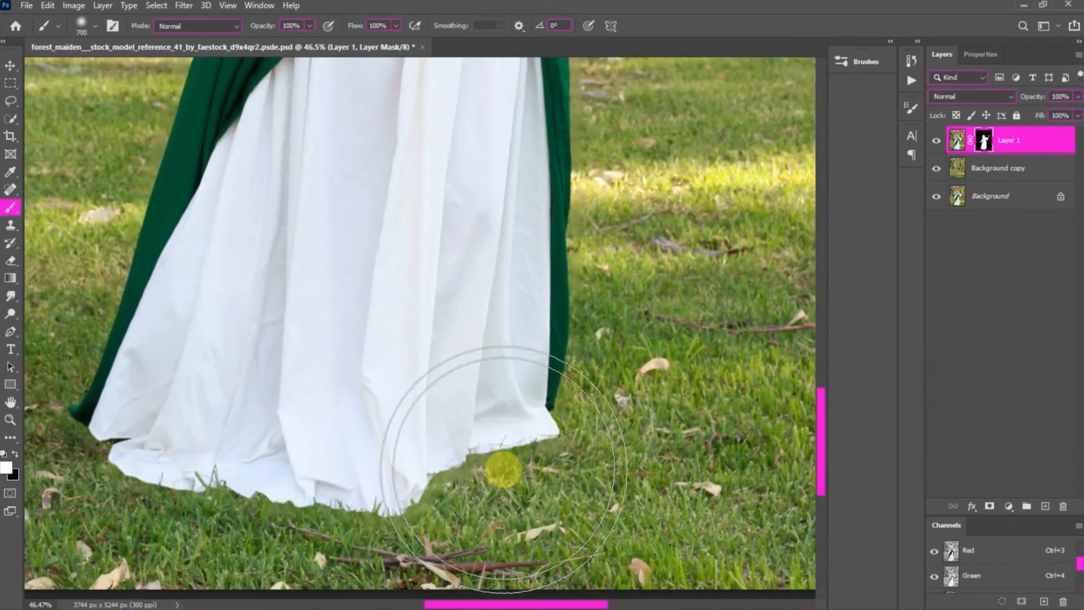
mouse_move(452, 469)
left_mouse_down()
mouse_move(377, 517)
mouse_move(294, 492)
mouse_move(171, 486)
mouse_move(93, 454)
mouse_move(79, 407)
mouse_move(206, 490)
mouse_move(411, 509)
mouse_move(590, 434)
mouse_move(572, 382)
mouse_move(562, 440)
mouse_move(584, 333)
mouse_move(564, 423)
mouse_move(480, 487)
mouse_move(699, 455)
left_mouse_up()
key("ctrl+0")
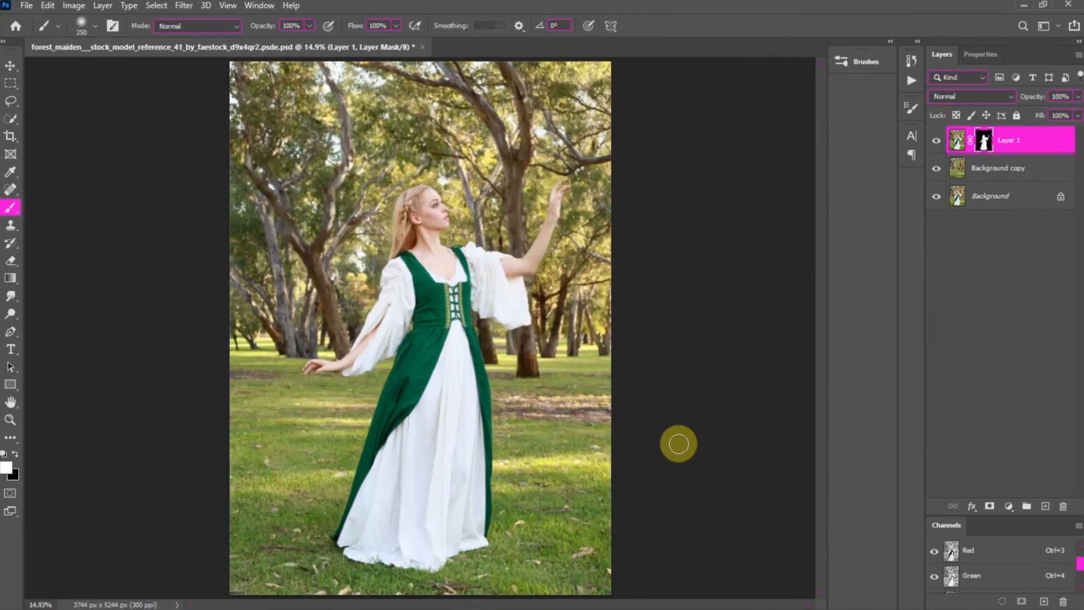
Step: Convert Background copy for Smart Filters and start a Tilt-Shift blur on it
left_click(972, 181)
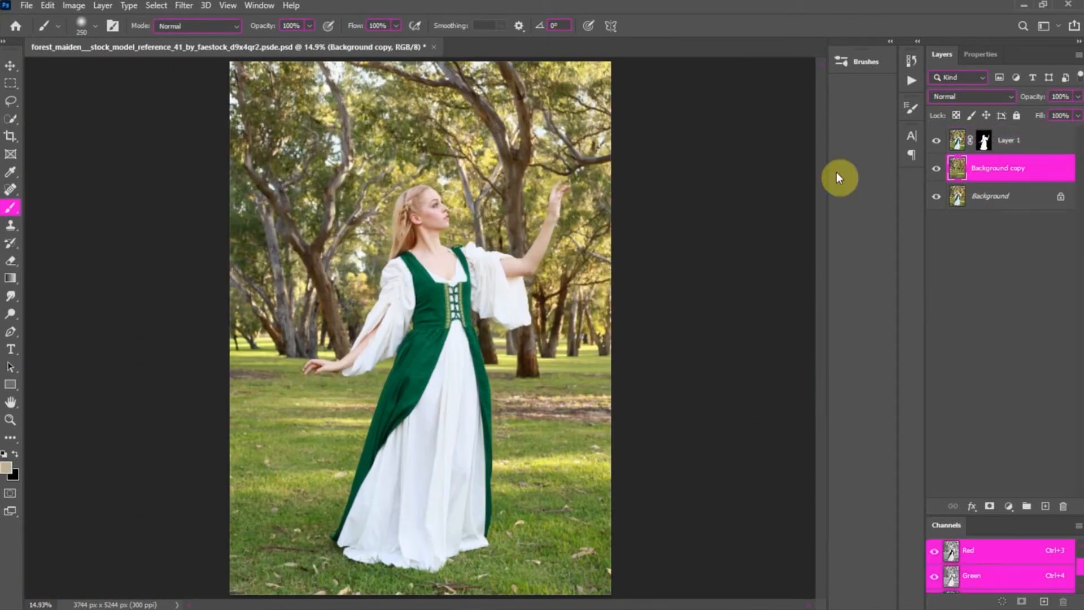
left_click(183, 6)
left_click(215, 41)
left_click(184, 6)
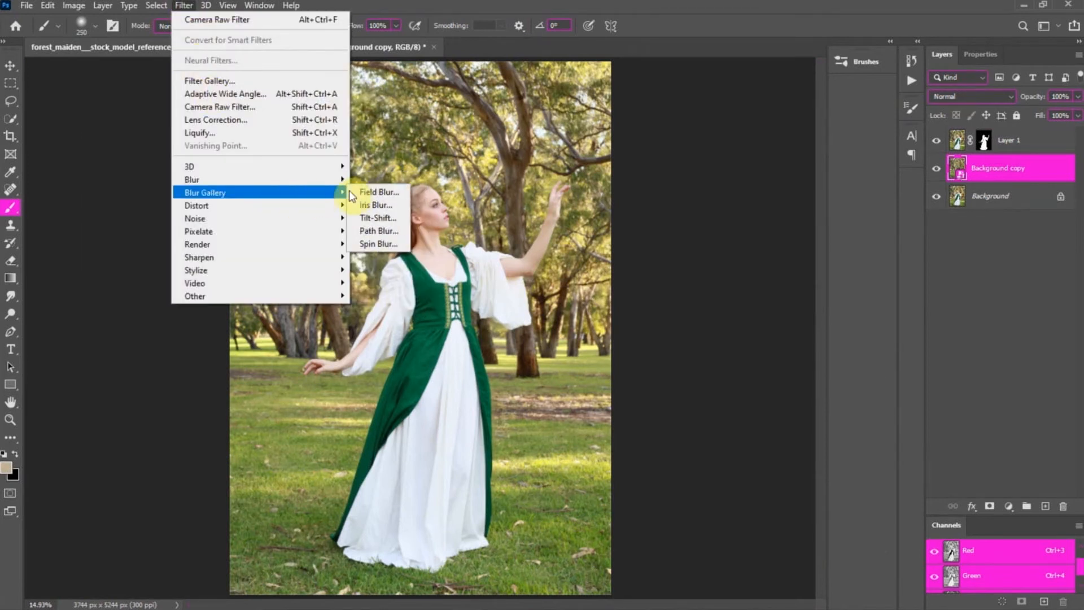
left_click(375, 219)
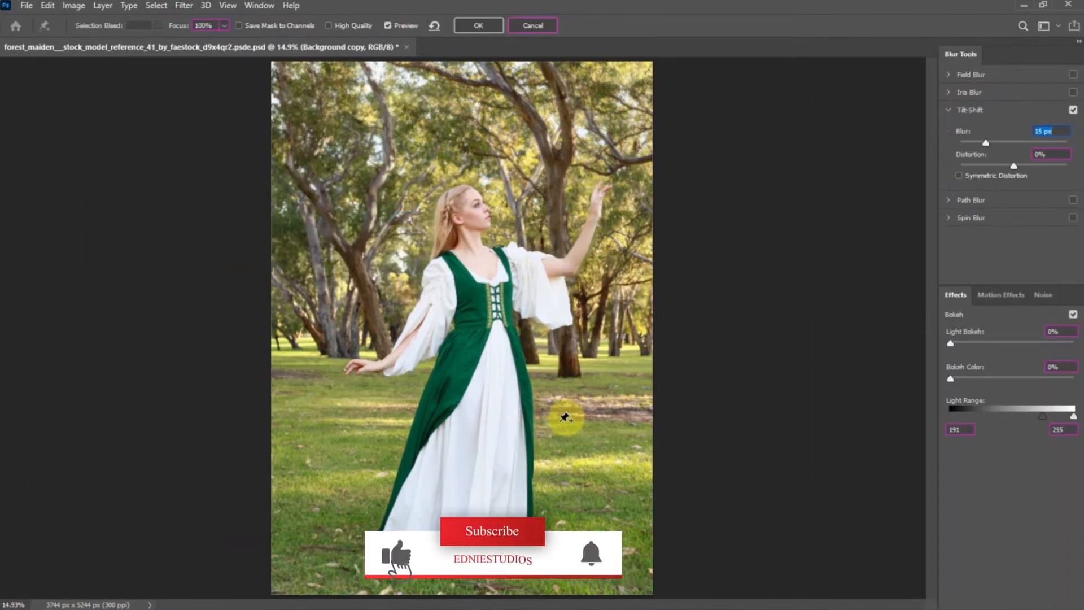
Step: Place the Tilt-Shift focus band at the dress hem with its upper transition reaching the bodice, and set the Blur to 92 px
left_click_drag(463, 330, 472, 528)
left_click_drag(499, 486, 505, 524)
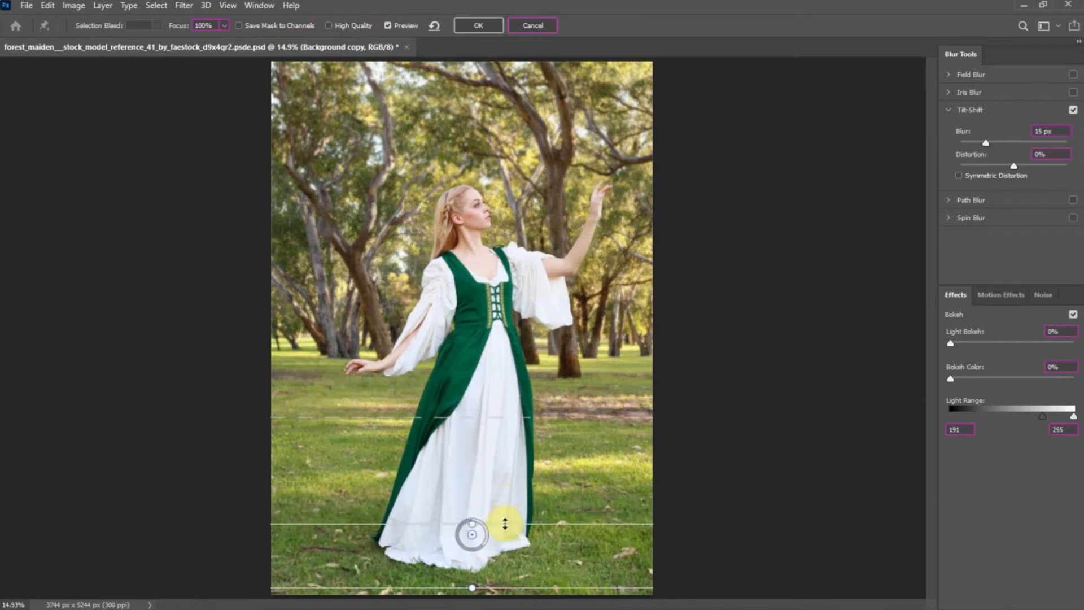
left_click_drag(531, 587, 525, 578)
left_click_drag(520, 523, 523, 532)
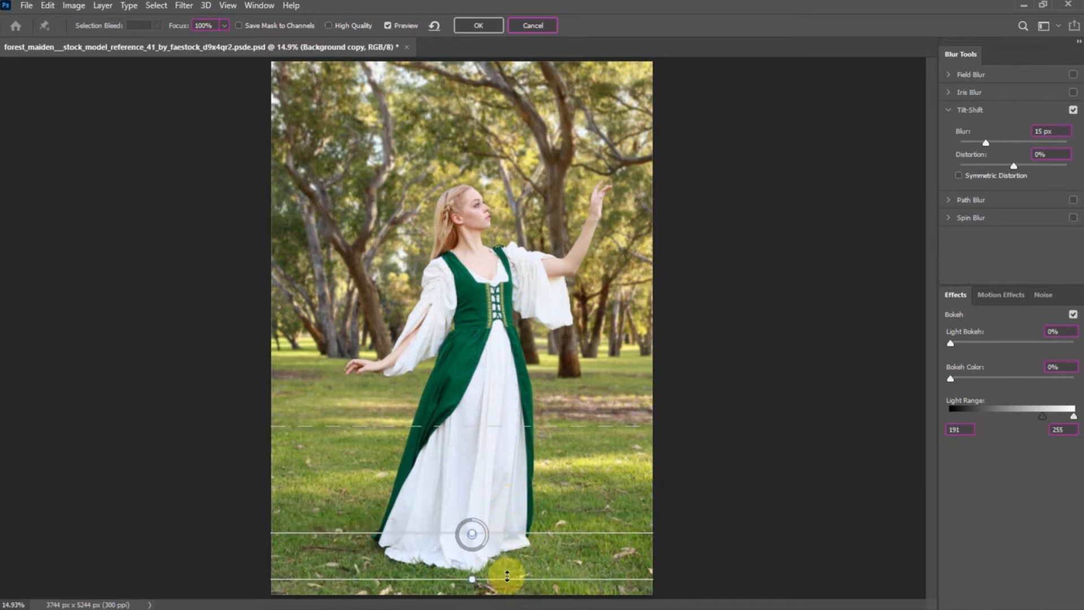
left_click_drag(507, 577, 507, 581)
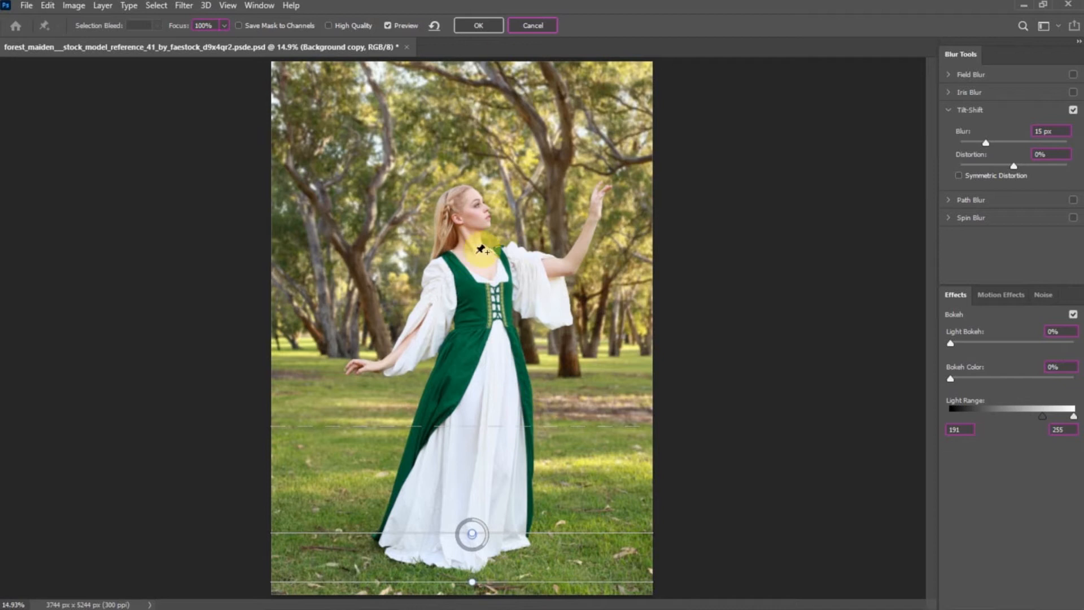
left_click_drag(542, 422, 601, 307)
left_click_drag(998, 142, 1014, 141)
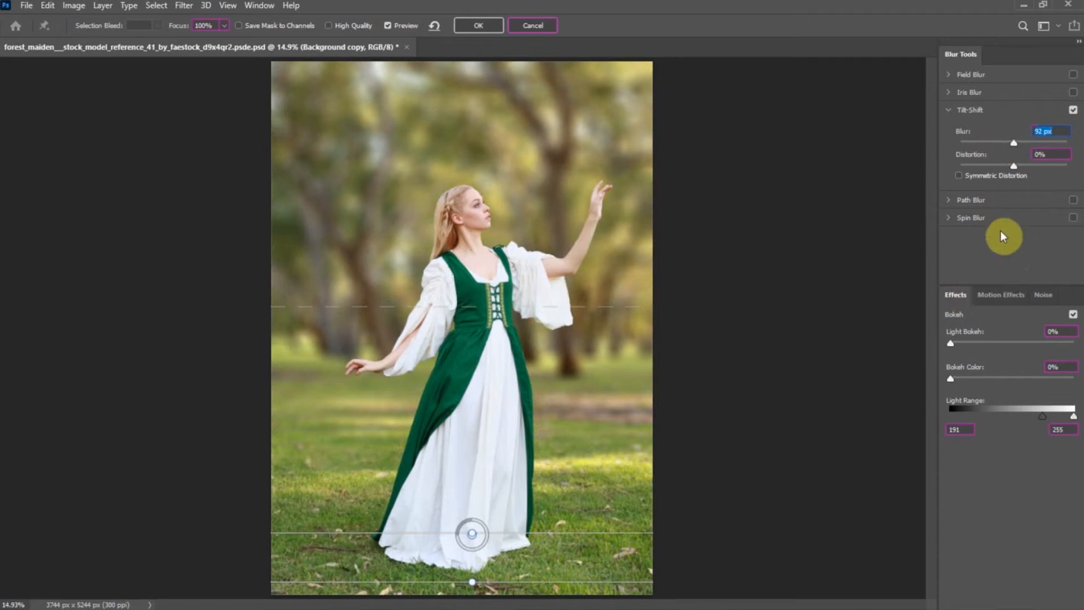
Step: Set Light Bokeh to 28% and Light Range to 242–255, raise the upper Tilt-Shift transition line to shoulder level, and apply the blur
left_click_drag(951, 342, 984, 334)
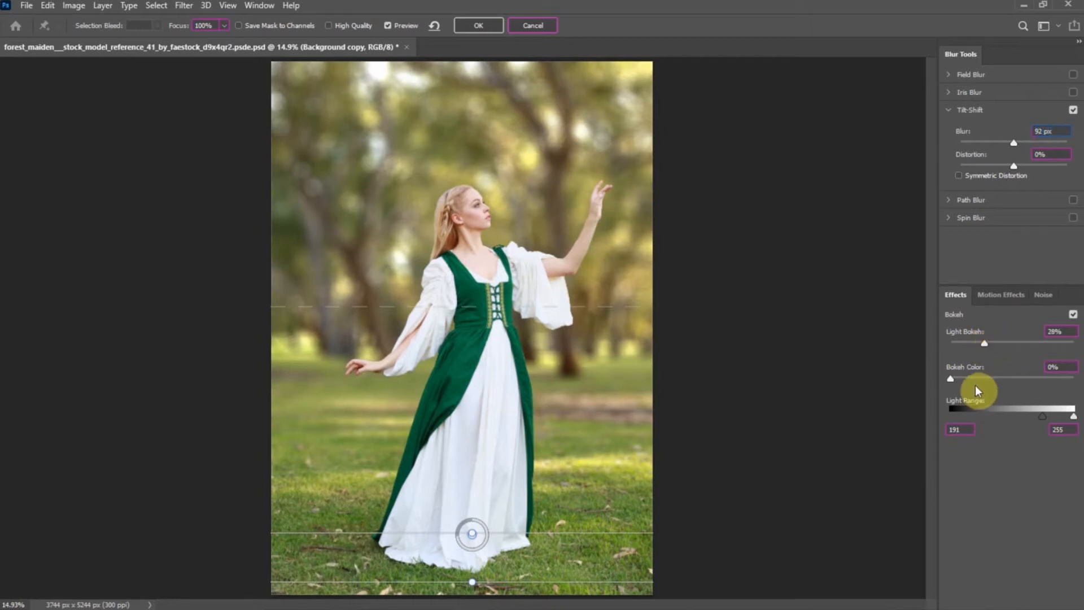
left_click_drag(1042, 411, 1068, 416)
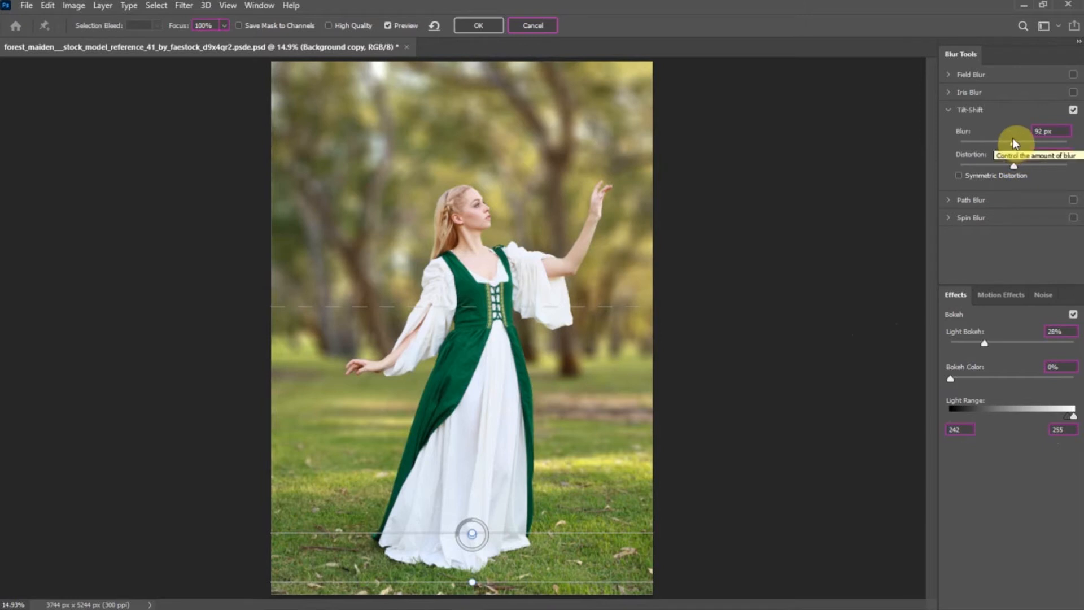
left_click_drag(613, 306, 615, 261)
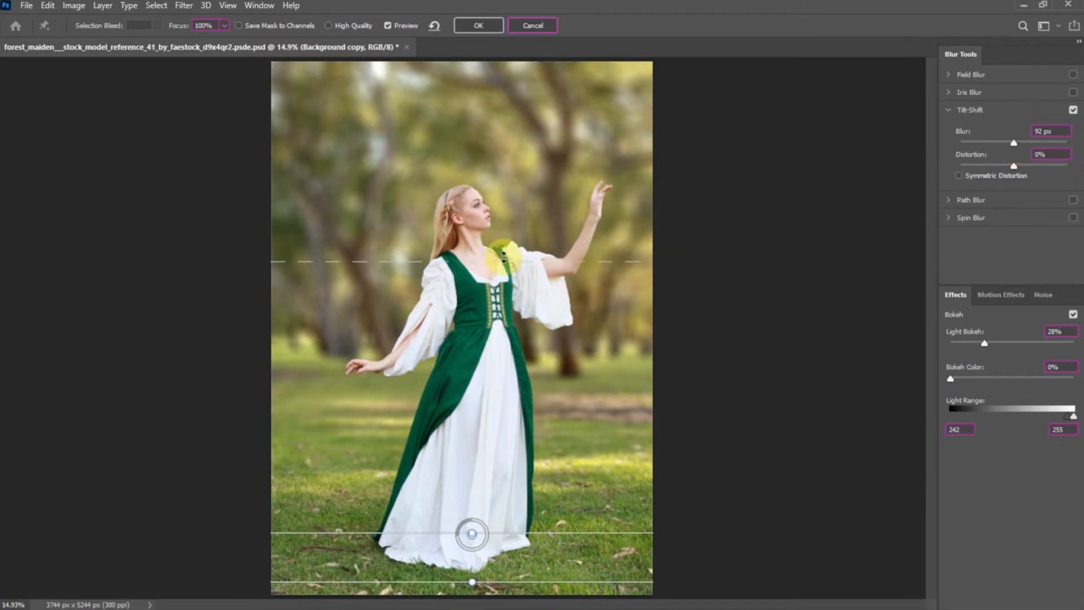
left_click(478, 25)
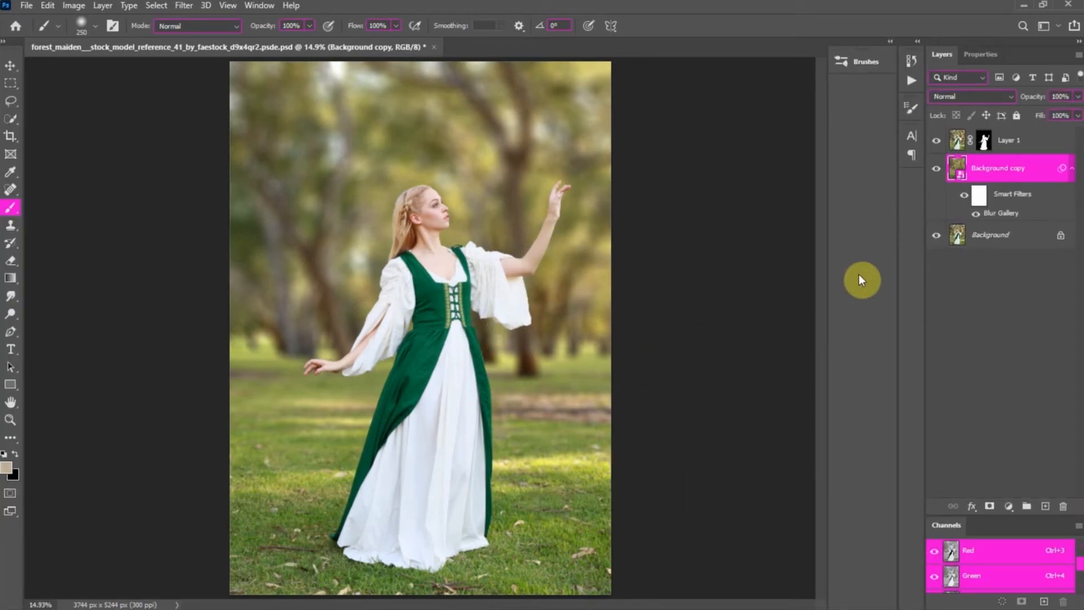
left_click(937, 169)
left_click(937, 169)
Step: Add a new layer above Layer 1 and choose the hair brush ednie 1 preset from the ednie brush group
left_click(1031, 151)
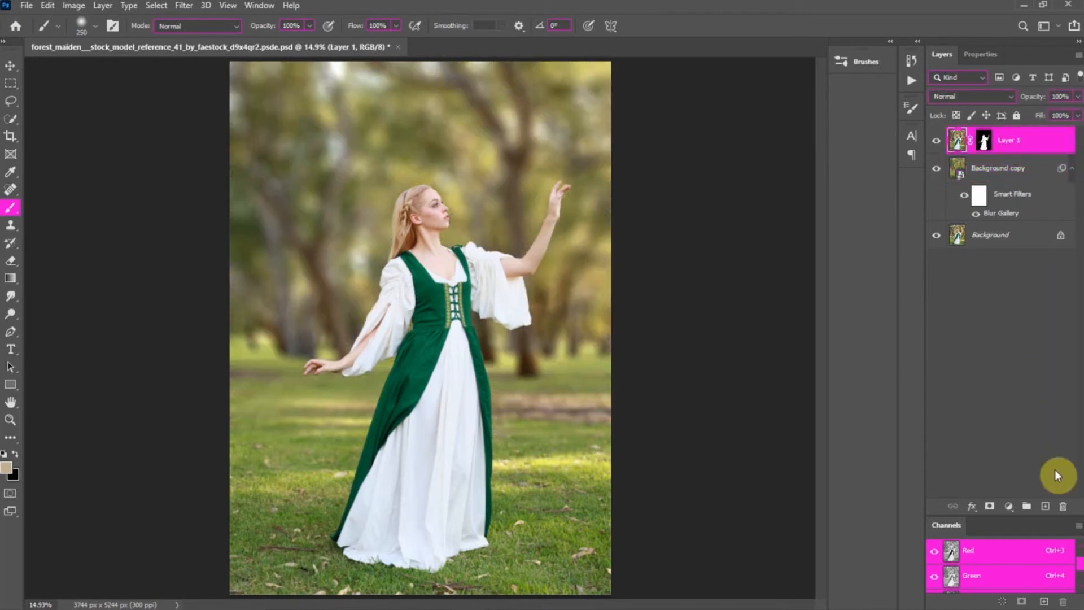
left_click(1045, 505)
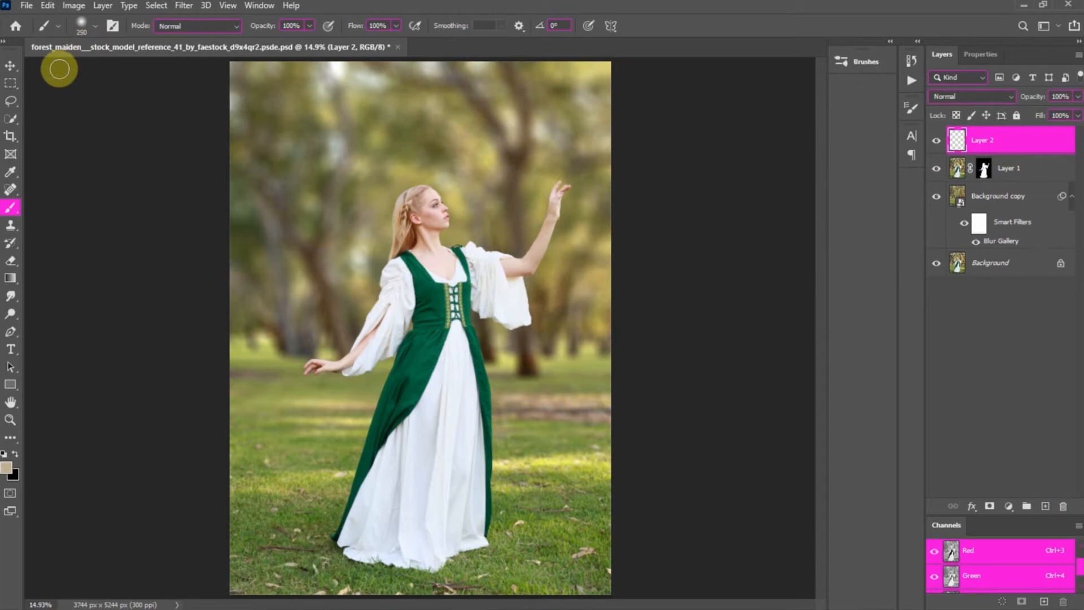
left_click(94, 25)
scroll(218, 262, "down", 5)
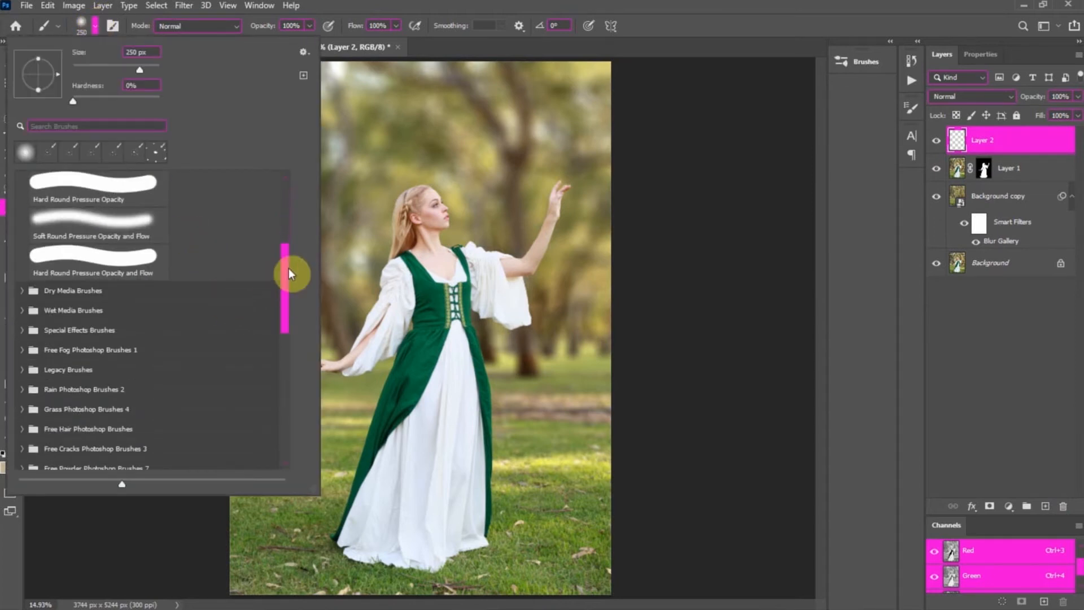
left_click_drag(290, 273, 269, 389)
scroll(269, 388, "down", 2)
left_click(91, 445)
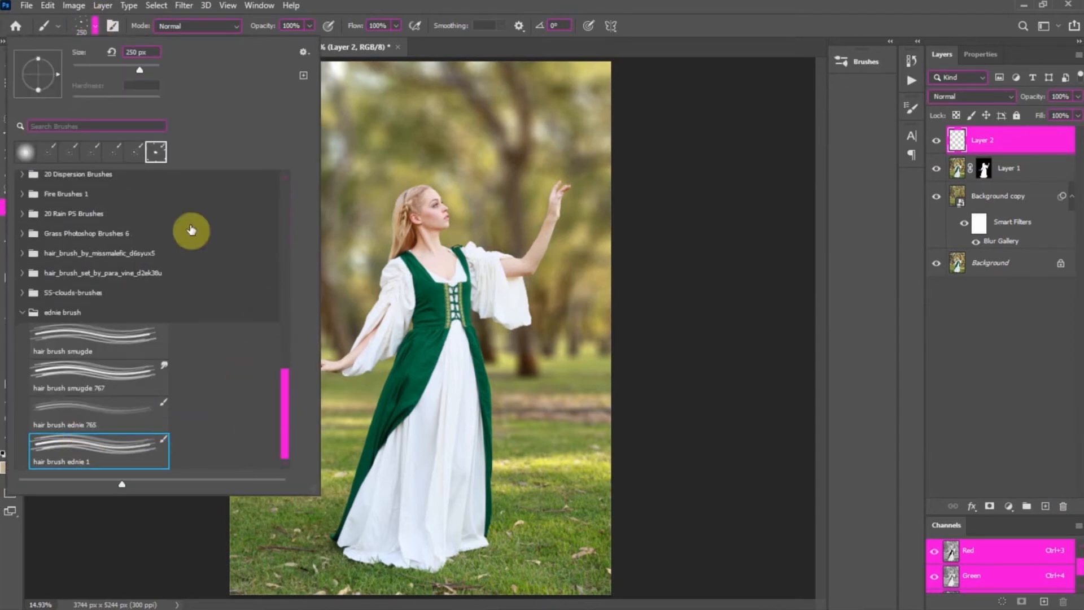
left_click(94, 27)
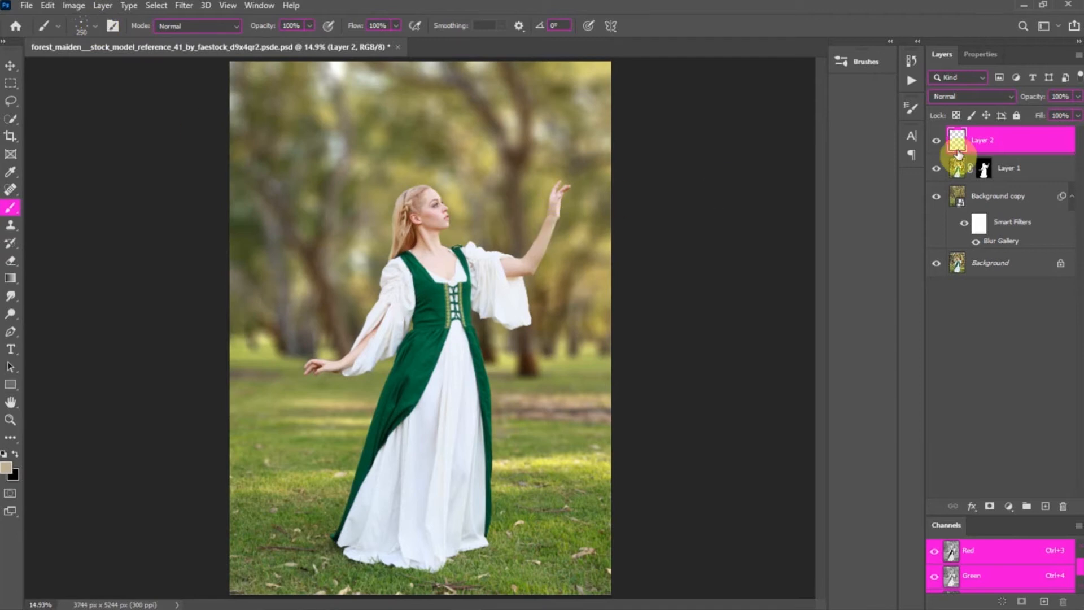
Step: Reduce the hair brush to 30 px for detail work along the back edge of the woman's hair
scroll(373, 214, "up", 8)
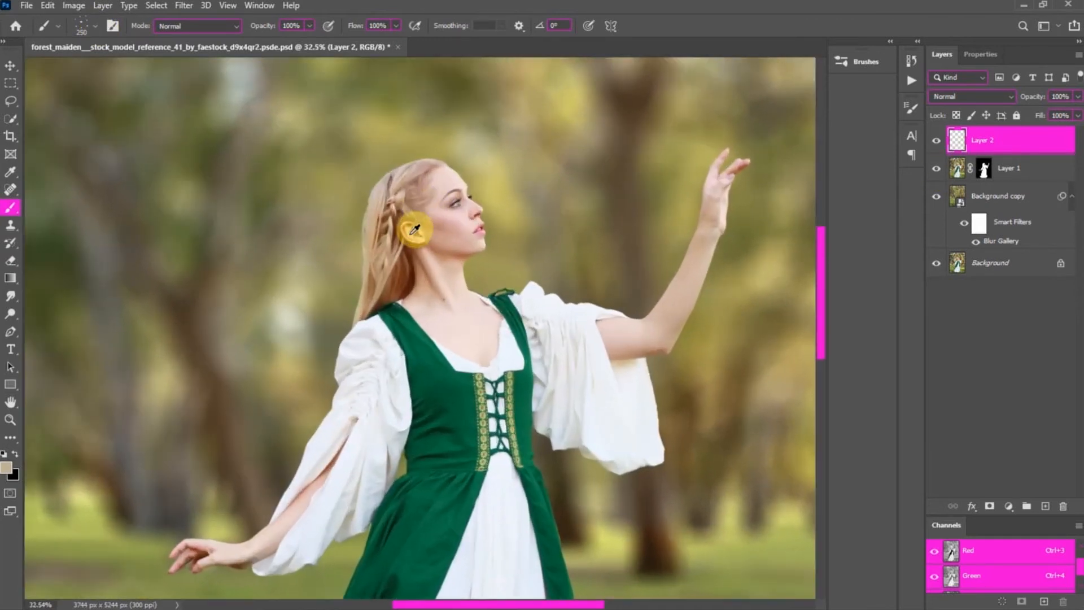
key("bracketleft")
key("bracketleft")
key("bracketleft")
key("bracketleft")
key("bracketleft")
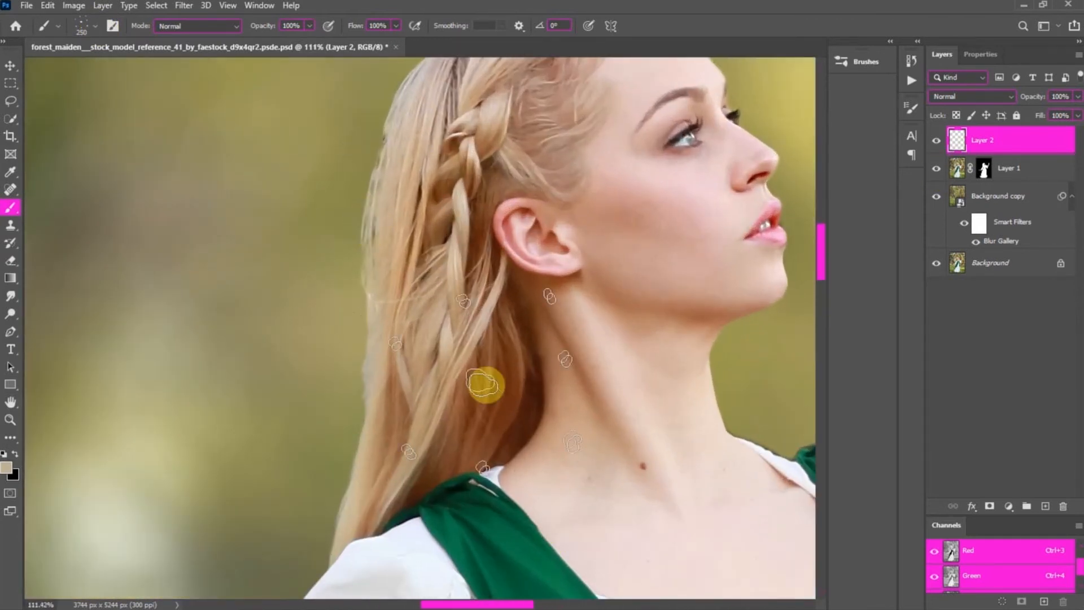
key("bracketleft")
key("bracketleft")
key("bracketleft")
key("bracketleft")
key("bracketleft")
key("bracketleft")
key("bracketleft")
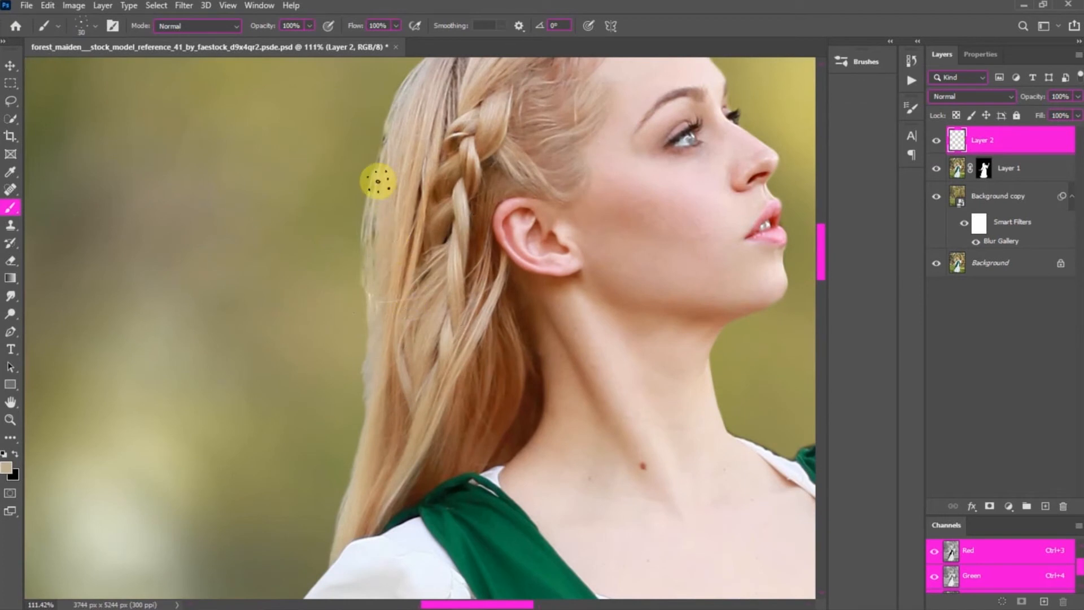
Step: Sample a hair colour and paint thin strands at the back of the head with a 15 px brush
scroll(411, 116, "up", 3)
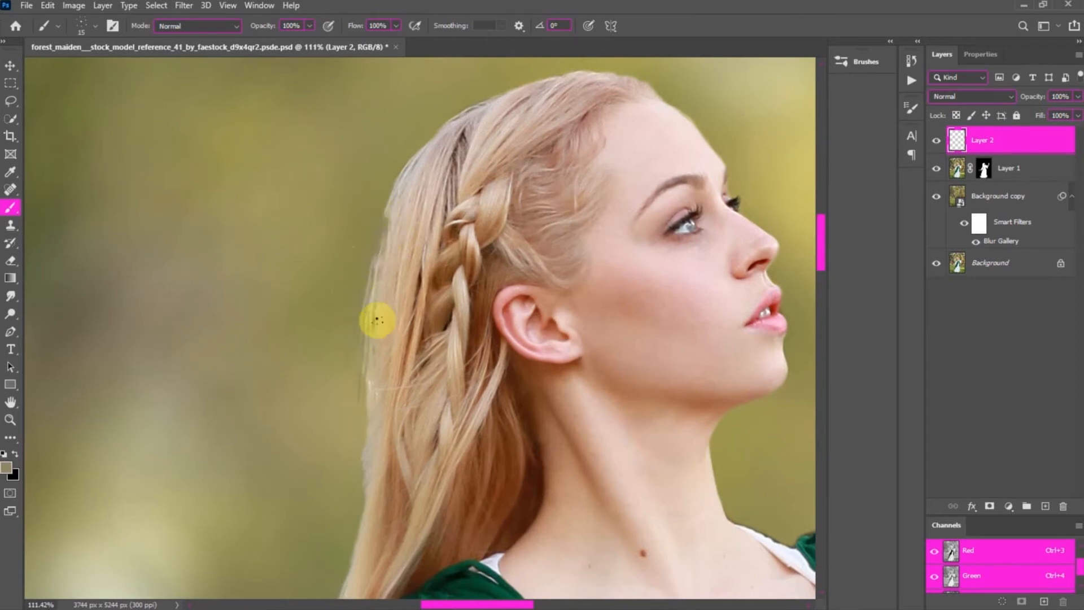
left_click(368, 280, "alt")
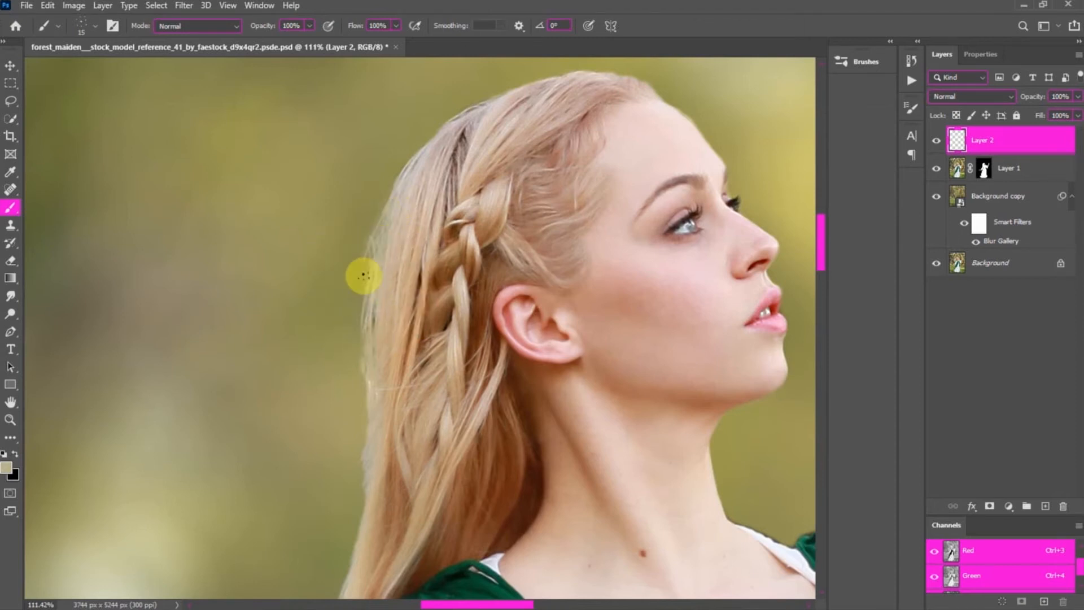
left_click_drag(346, 319, 376, 235)
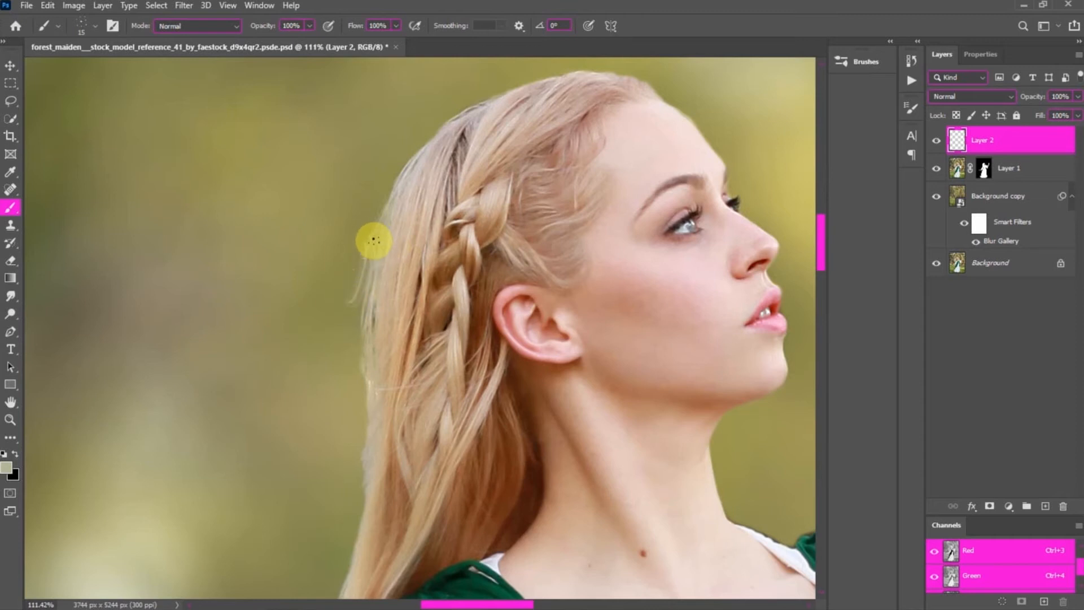
Step: Set the hair brush's Shape Dynamics size fade to 1420 and its Transfer fades to 500 for opacity and 200 for flow
left_click(911, 108)
left_click(670, 163)
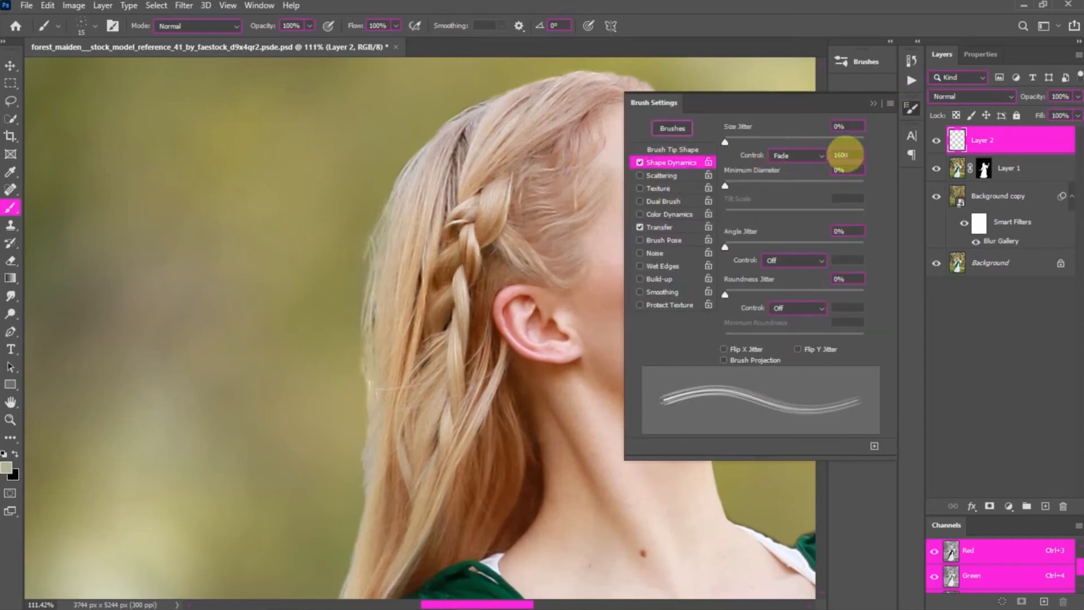
left_click(853, 157)
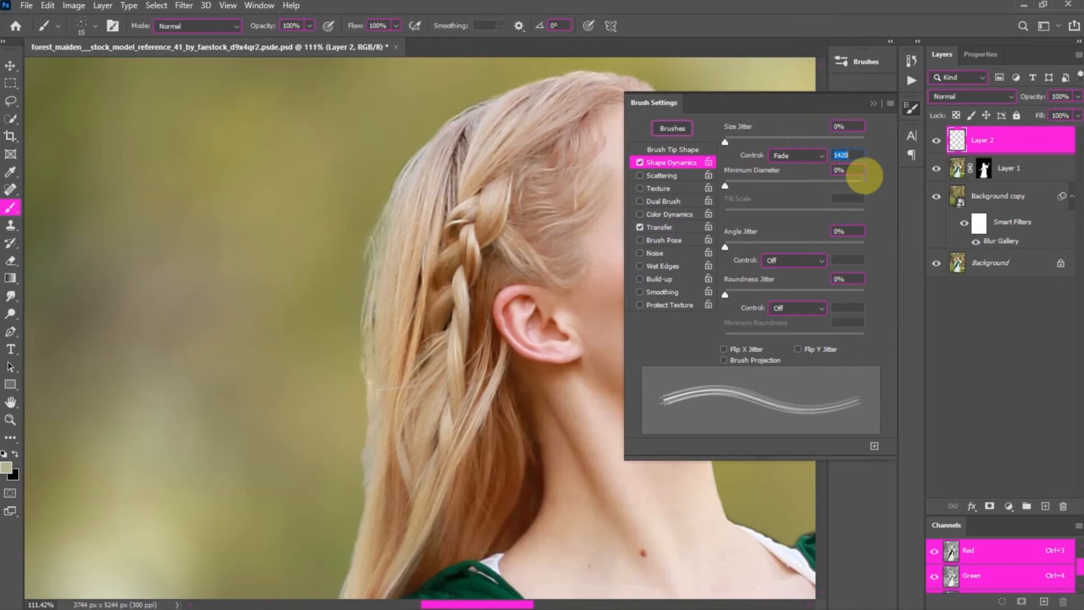
left_click(669, 228)
type("500")
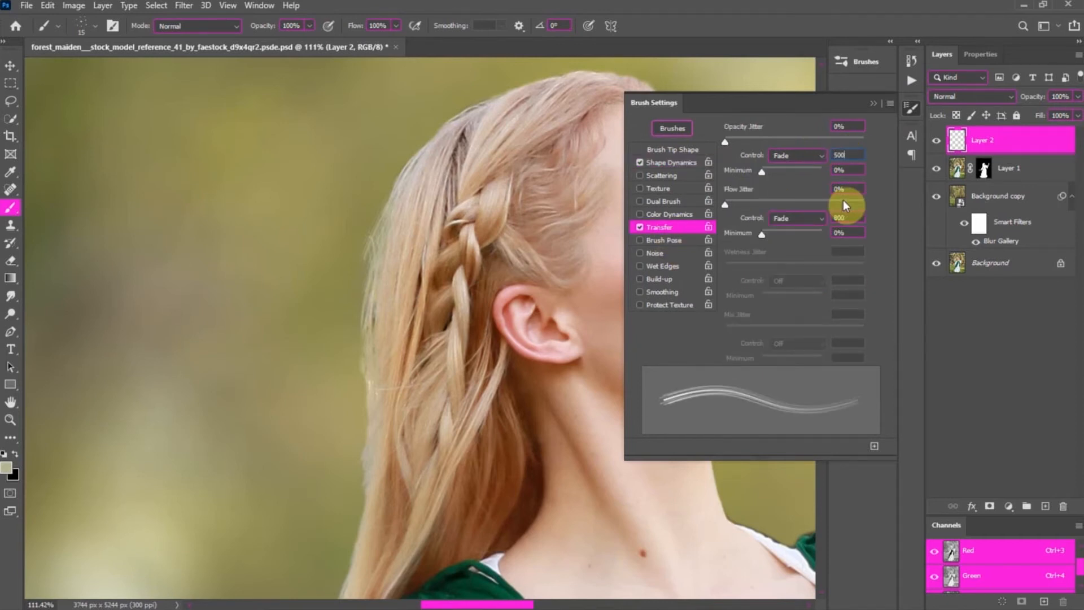
left_click(835, 219)
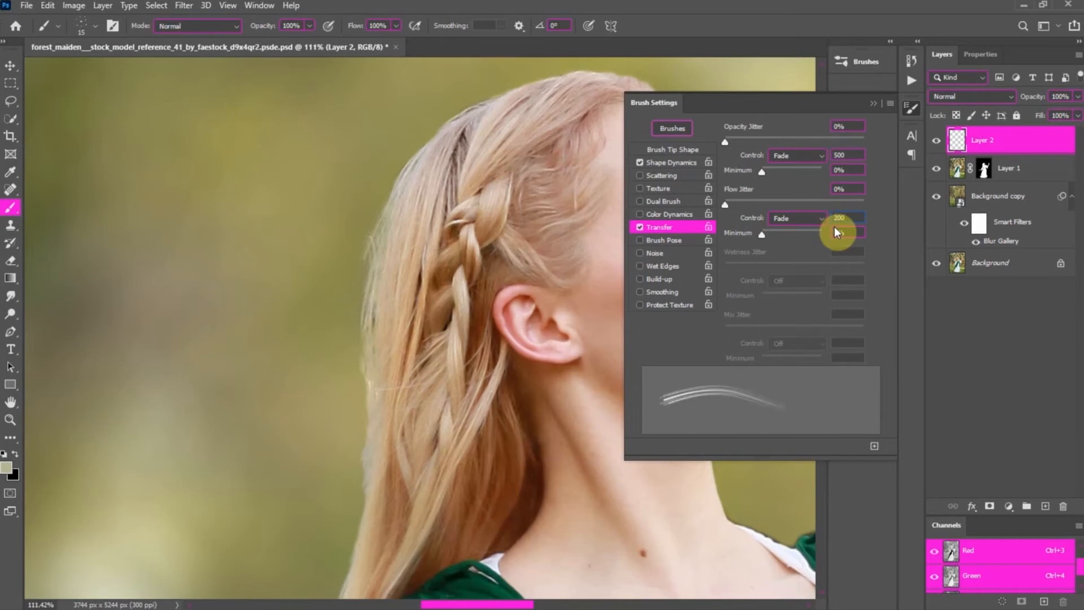
left_click(911, 108)
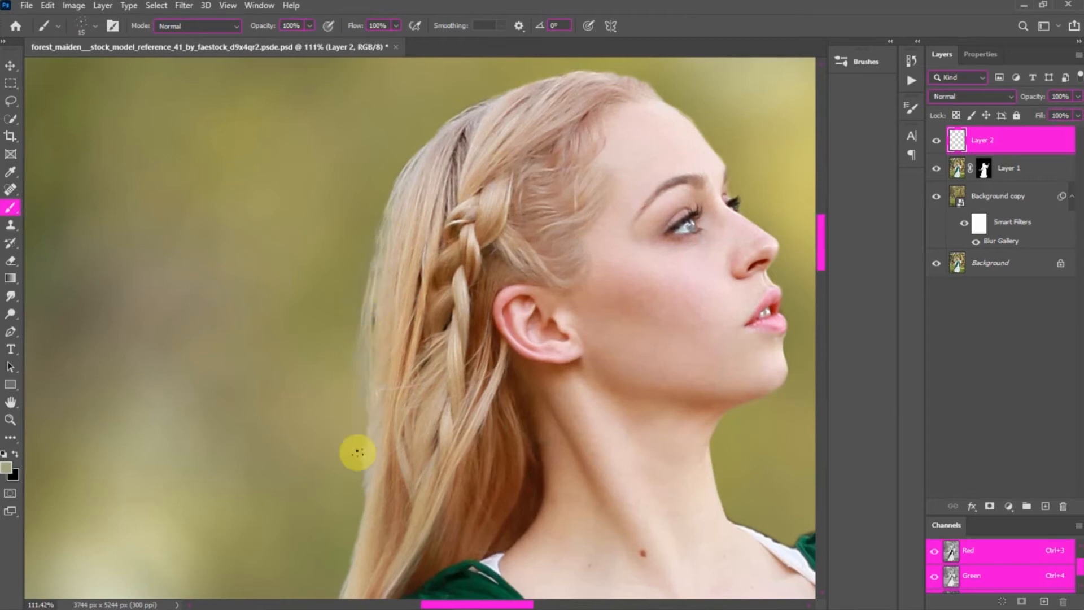
Step: Paint fine hair strands down the back edge of the hair on Layer 2, resampling nearby hair colours along the way
left_click_drag(370, 327, 361, 503)
left_click(378, 389, "alt")
left_click_drag(349, 444, 355, 550)
left_click(387, 445, "alt")
scroll(387, 445, "down", 3)
mouse_move(360, 384)
left_mouse_down()
mouse_move(337, 459)
mouse_move(341, 449)
left_mouse_up()
key("ctrl+z")
left_click_drag(365, 370, 355, 432)
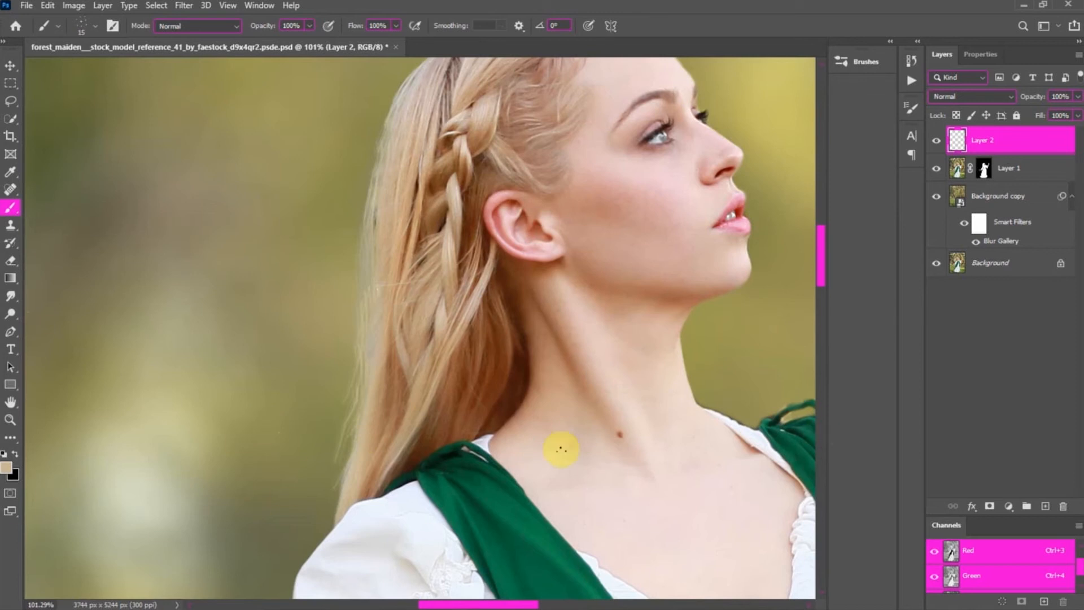
Step: Paint longer strands flaring outward from the hair tips above the white sleeve's shoulder
mouse_move(353, 395)
left_mouse_down()
mouse_move(337, 462)
mouse_move(349, 482)
mouse_move(317, 513)
left_mouse_up()
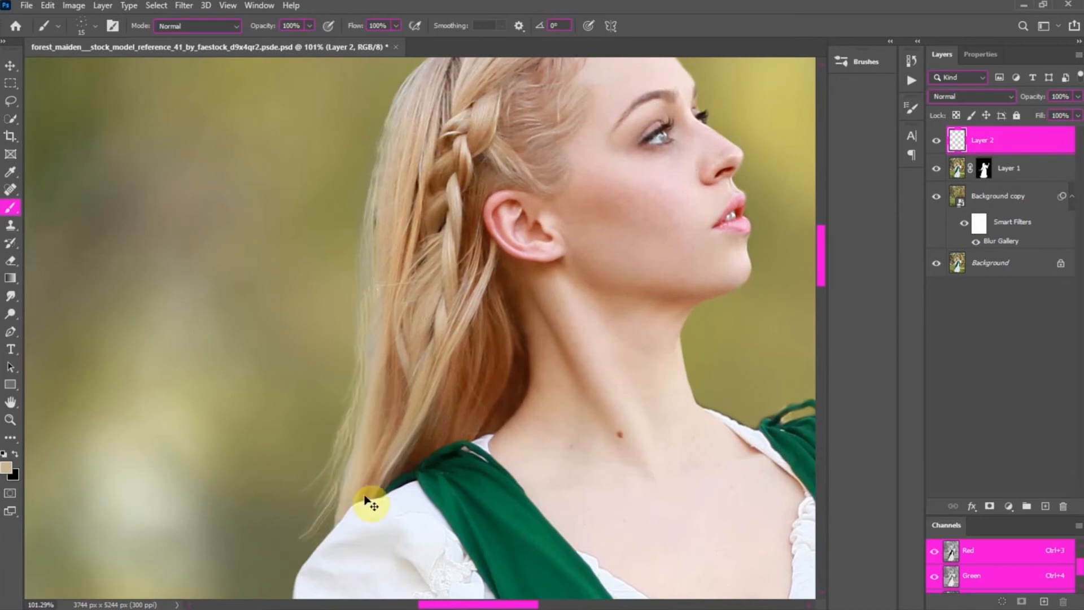
key("ctrl+z")
mouse_move(358, 414)
left_mouse_down()
mouse_move(317, 495)
mouse_move(269, 532)
left_mouse_up()
left_click_drag(341, 464, 282, 564)
left_click_drag(329, 517, 250, 537)
left_click_drag(332, 480, 254, 529)
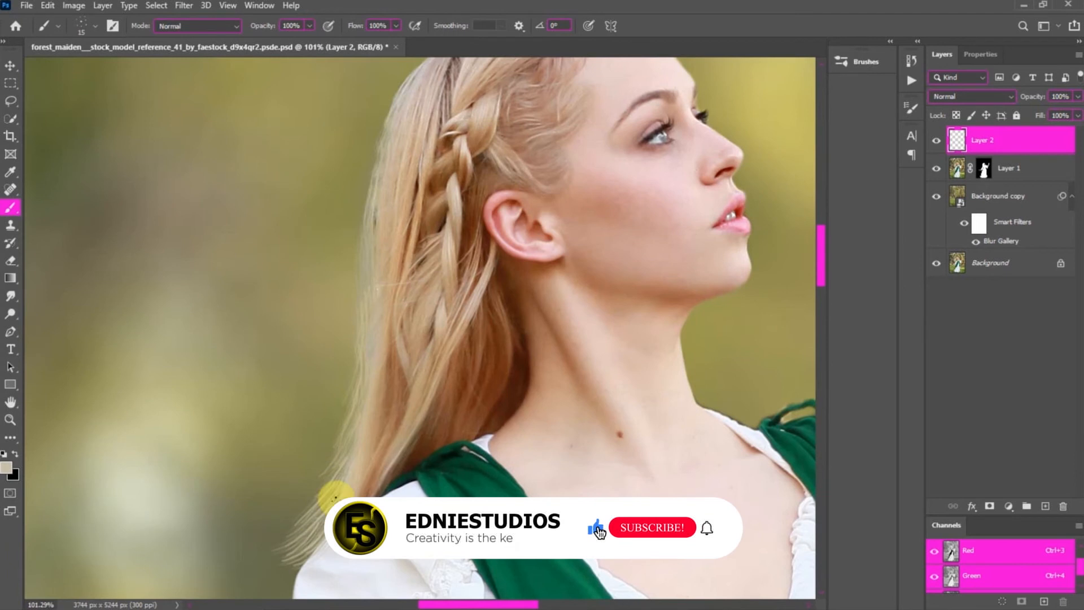
mouse_move(358, 428)
left_mouse_down()
mouse_move(303, 537)
mouse_move(227, 569)
left_mouse_up()
key("ctrl+z")
Step: Reduce the brush to 6 px and extend the hair tips with thin wispy strands beside the shoulder
key("bracketleft")
key("bracketleft")
key("bracketleft")
key("bracketleft")
key("bracketleft")
mouse_move(315, 536)
left_mouse_down()
mouse_move(260, 589)
mouse_move(299, 558)
mouse_move(279, 569)
mouse_move(250, 539)
mouse_move(220, 532)
left_mouse_up()
mouse_move(295, 539)
left_mouse_down()
mouse_move(224, 549)
mouse_move(254, 561)
mouse_move(237, 566)
left_mouse_up()
left_click_drag(299, 554, 272, 562)
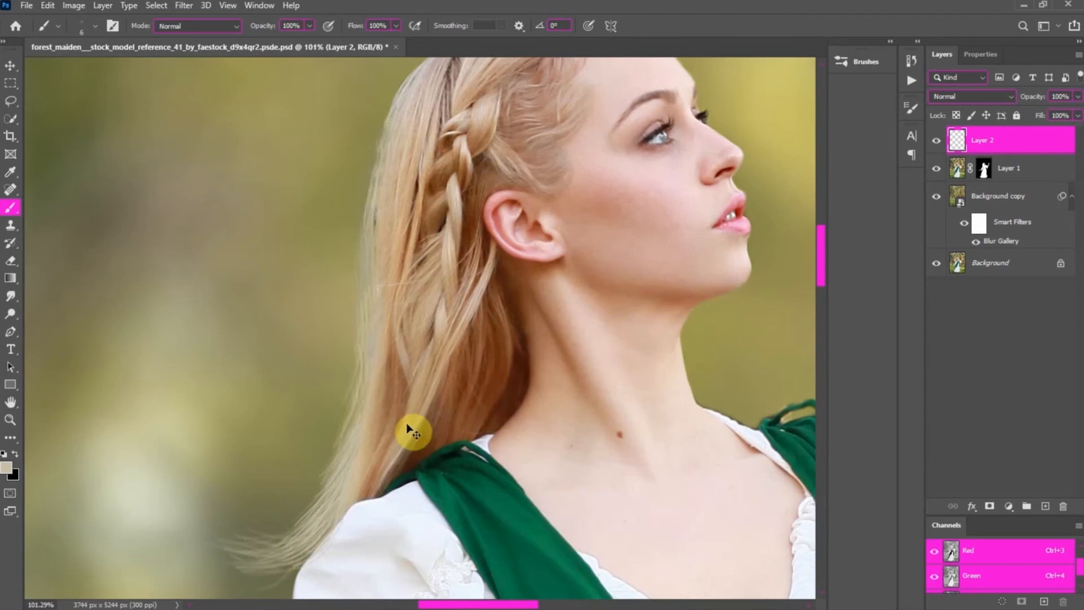
Step: Compare the image with and without the painted strands, and rename Layer 2 as hair and Layer 1 as subject
key("ctrl+0")
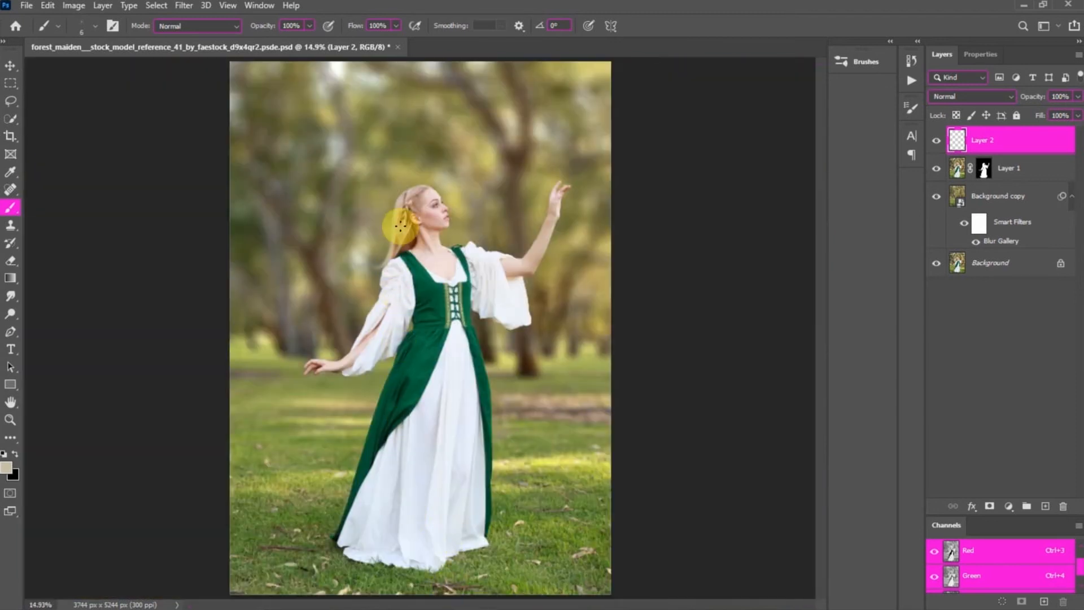
scroll(400, 225, "up", 3)
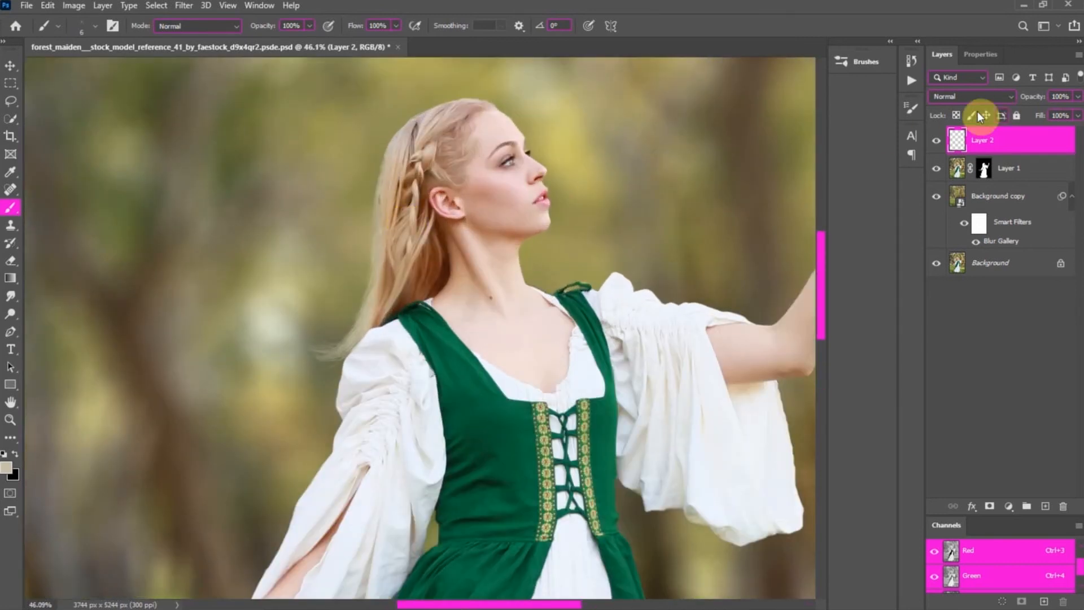
left_click(938, 142)
left_click(938, 143)
left_click(938, 142)
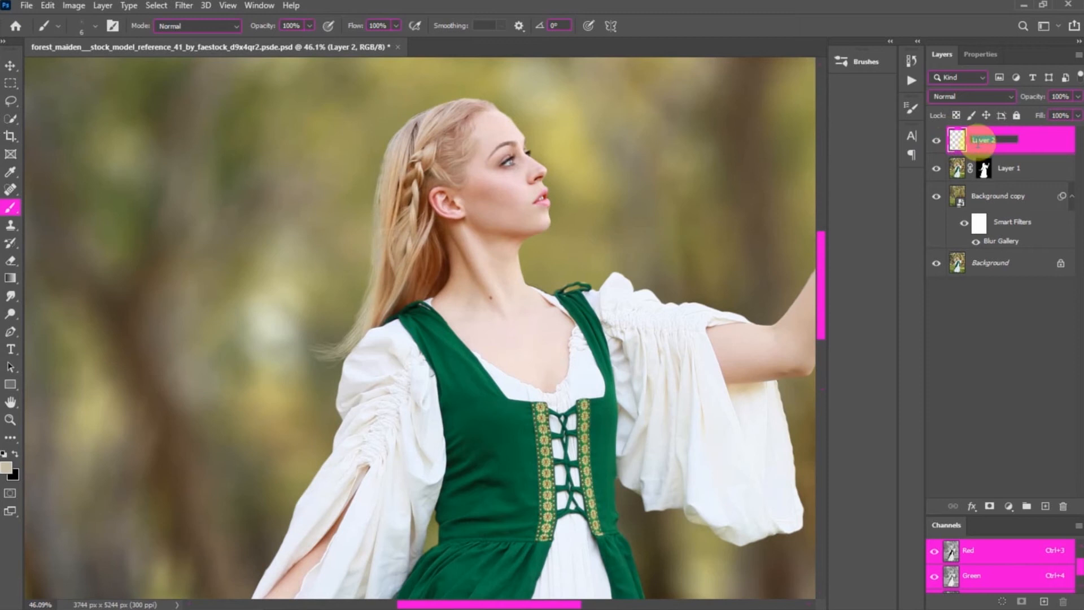
left_click(1019, 169)
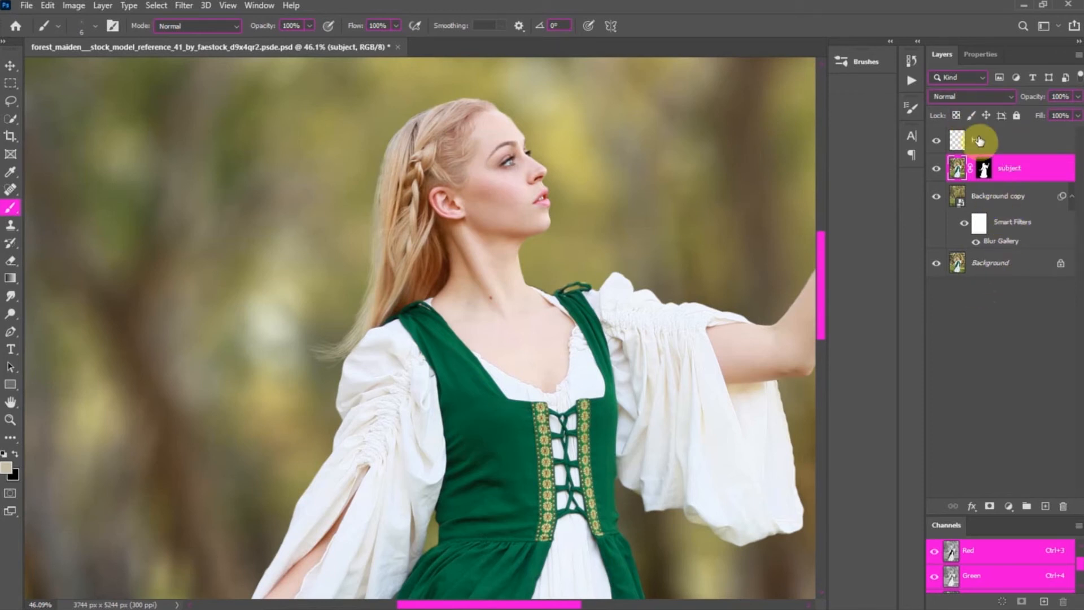
left_click(935, 141)
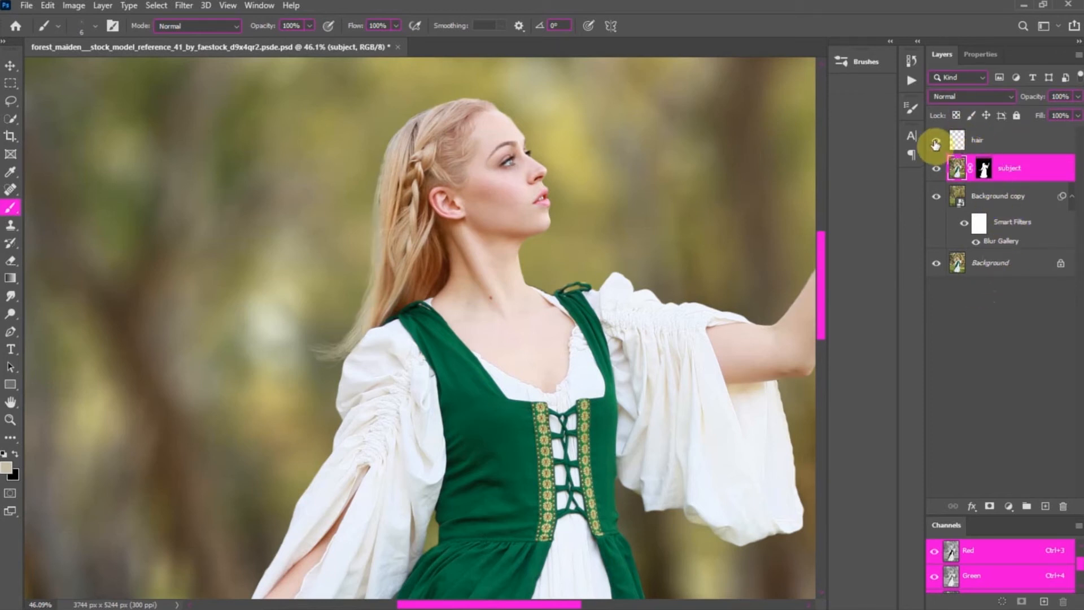
Step: Stamp all visible layers into a new layer above the hair layer and convert it for Smart Filters
left_click(980, 141)
key("ctrl+0")
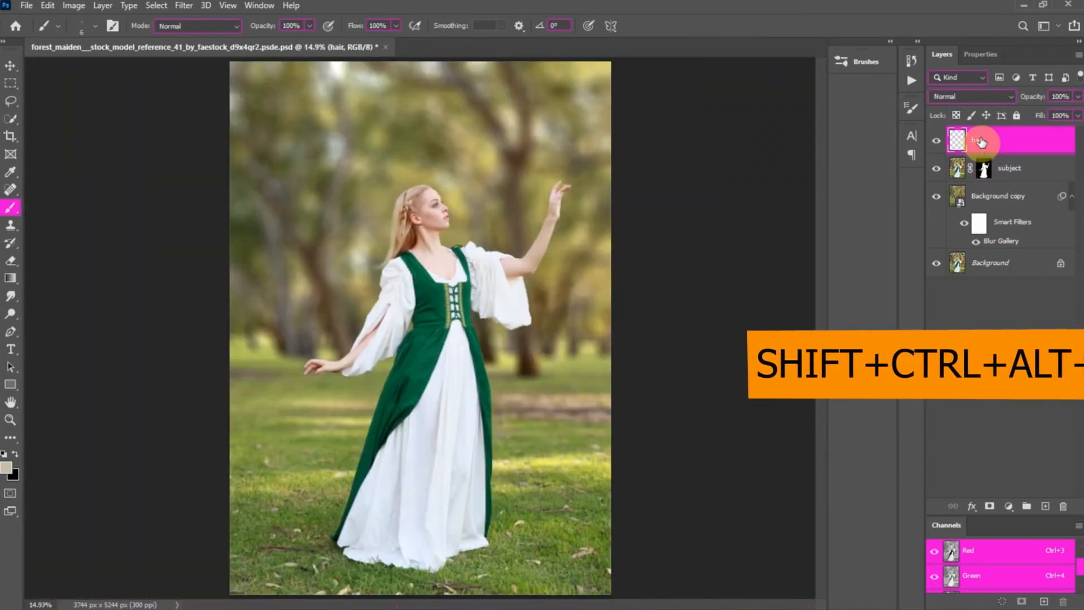
key("shift+ctrl+alt+e")
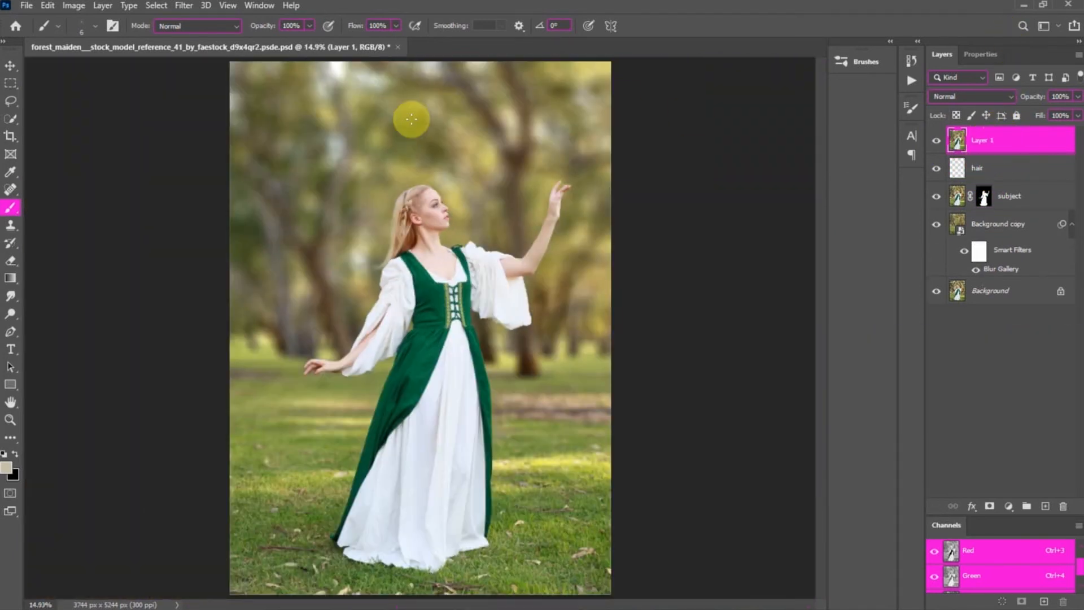
left_click(185, 6)
left_click(204, 40)
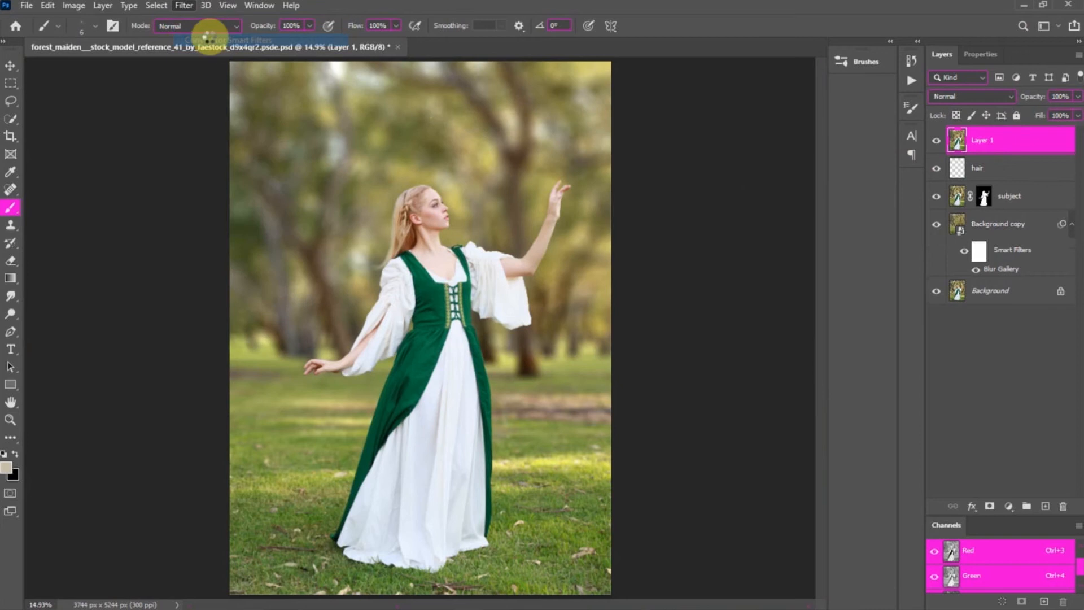
Step: Open the Camera Raw Filter on the stamped layer and set Highlights to -60, Whites to -62 and Clarity to +32
left_click(184, 6)
left_click(231, 107)
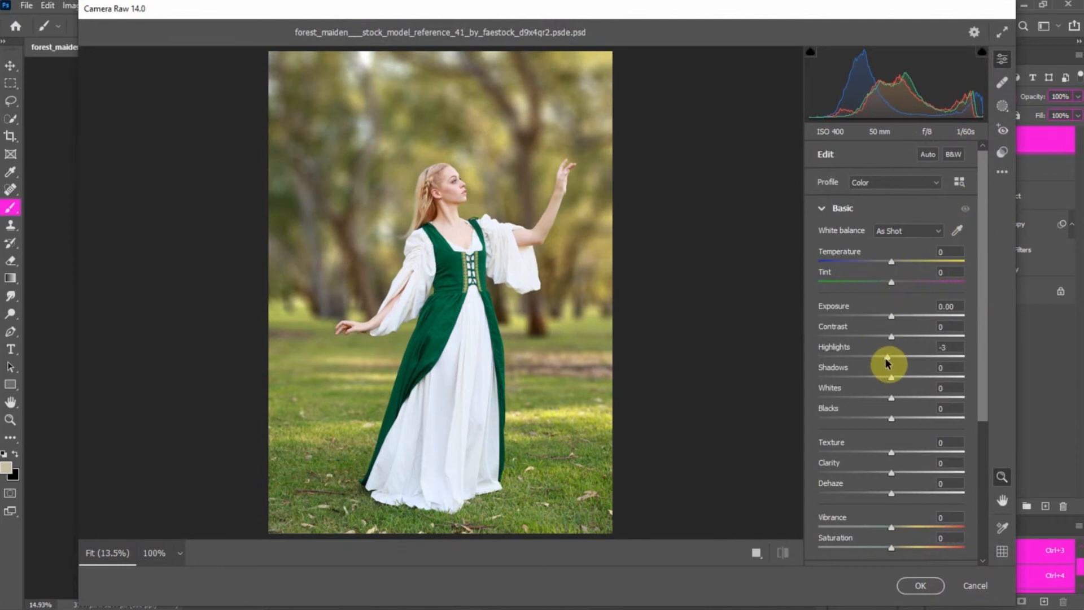
left_click_drag(875, 359, 853, 363)
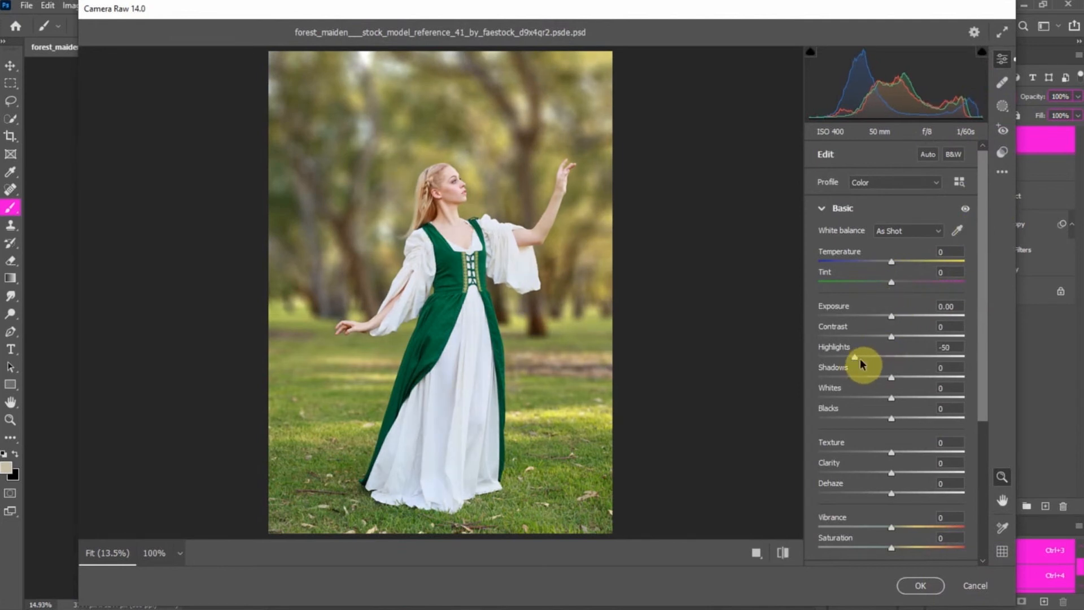
left_click_drag(891, 398, 844, 393)
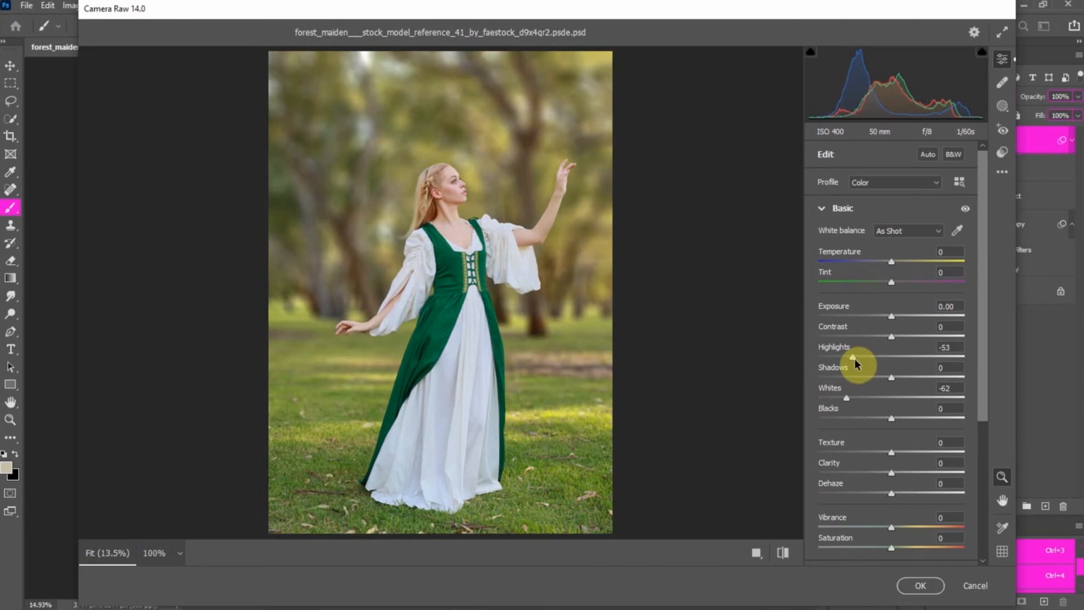
left_click_drag(855, 358, 850, 358)
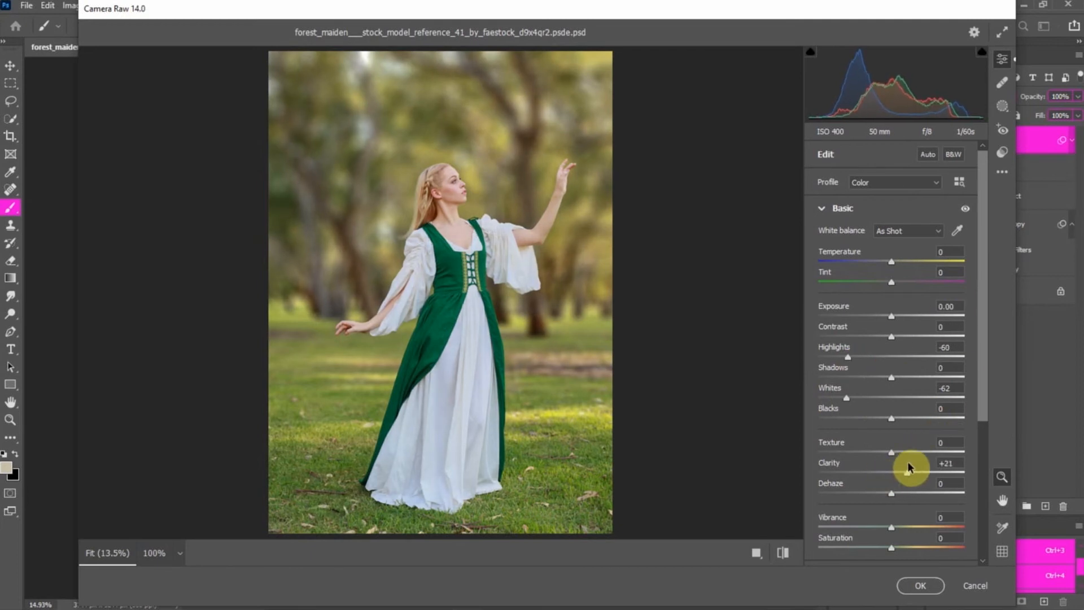
Step: Shift the Color Mixer hues, setting Yellows to -25, Greens to +35 and Aquas to -25
scroll(841, 453, "down", 3)
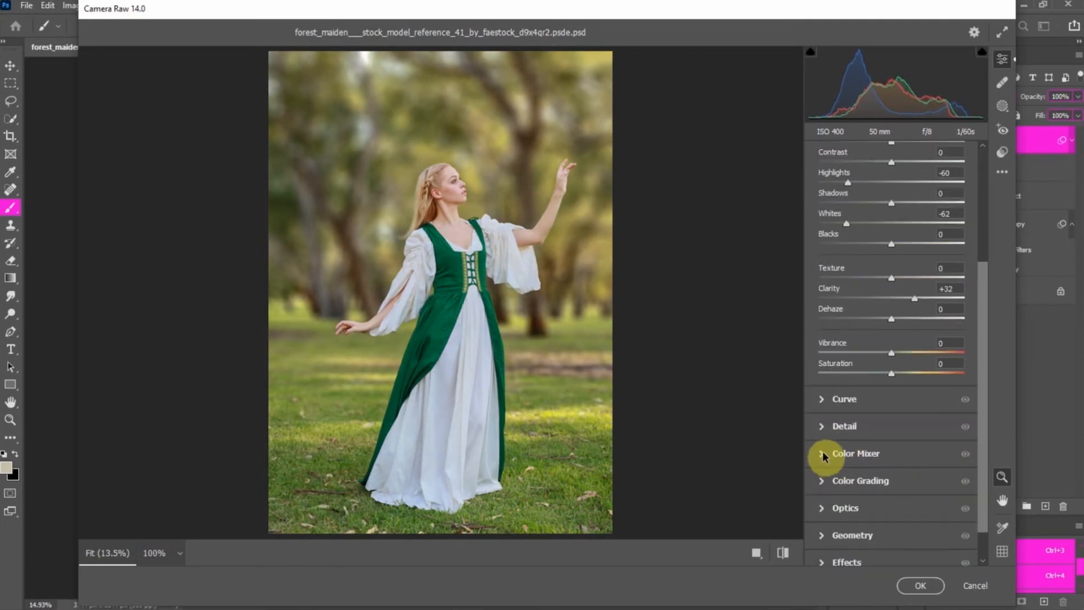
left_click(822, 452)
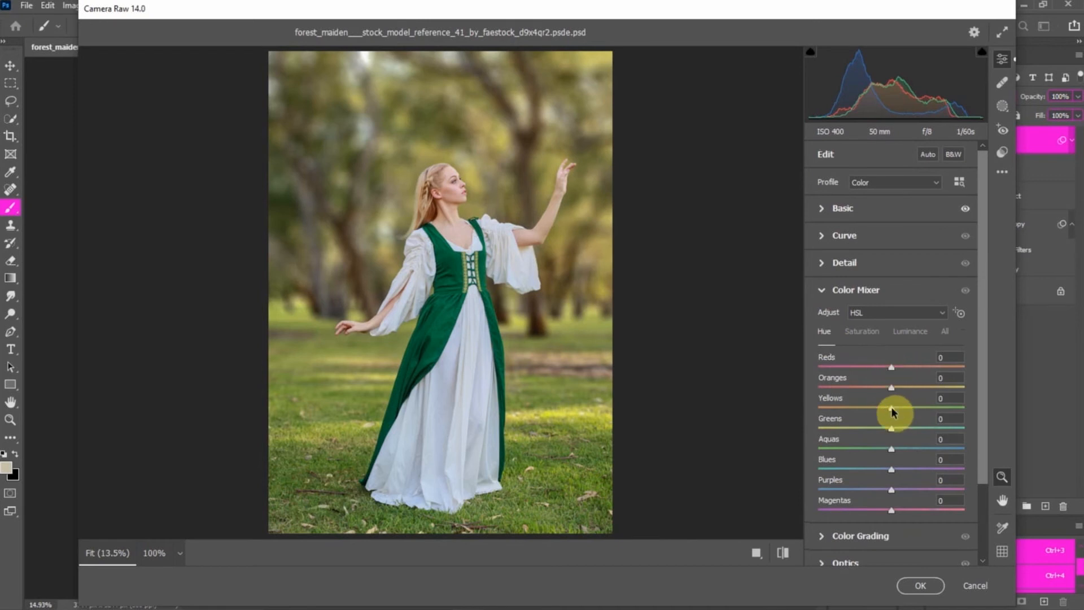
left_click_drag(897, 411, 874, 402)
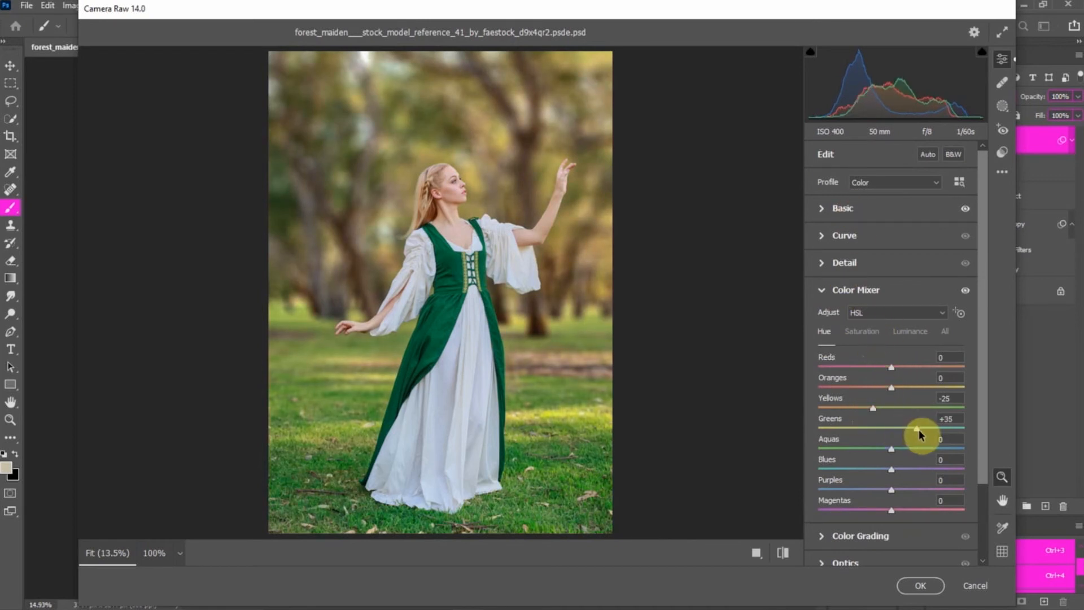
left_click_drag(893, 449, 879, 454)
Step: Set the Color Mixer saturation to +4 for Reds, +27 for Oranges and +23 for Greens
left_click(861, 331)
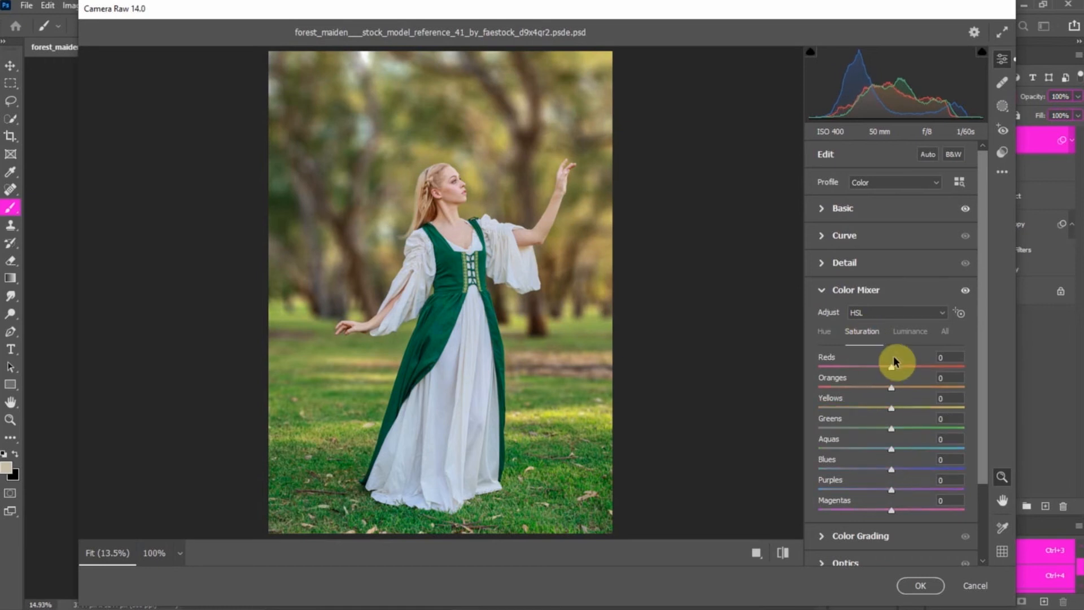
left_click_drag(906, 385, 898, 368)
left_click(913, 387)
left_click_drag(891, 428, 907, 429)
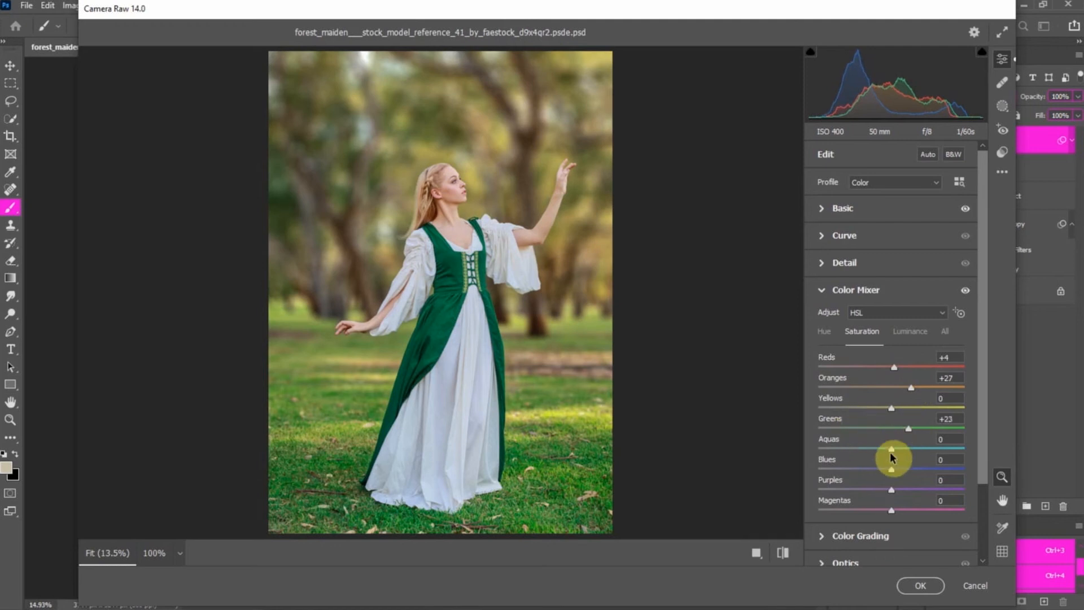
Step: Set the Greens luminance to +27 and compare the image with and without the Color Mixer changes
left_click(909, 331)
left_click_drag(896, 432, 915, 432)
left_click(967, 292)
left_click(967, 292)
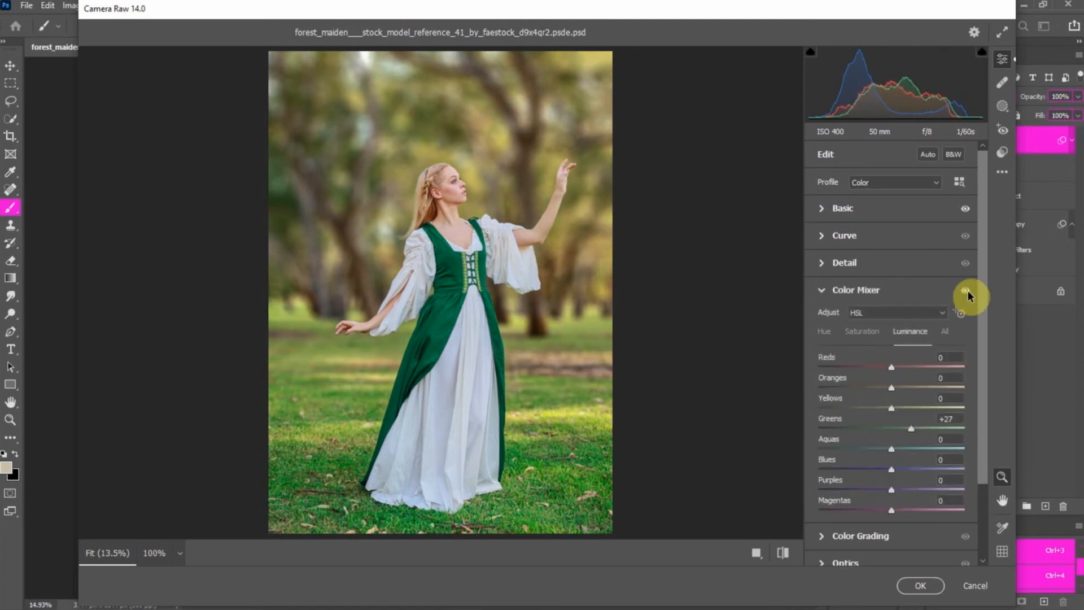
Step: Adjust the white balance with Temperature at +3 and Tint at +3
left_click(822, 211)
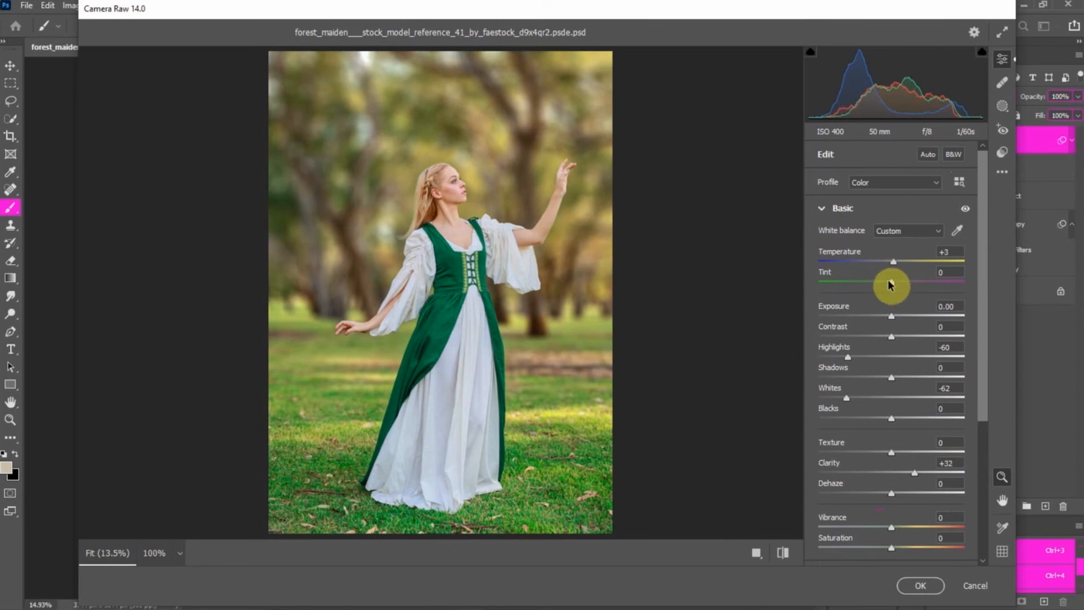
scroll(871, 476, "down", 5)
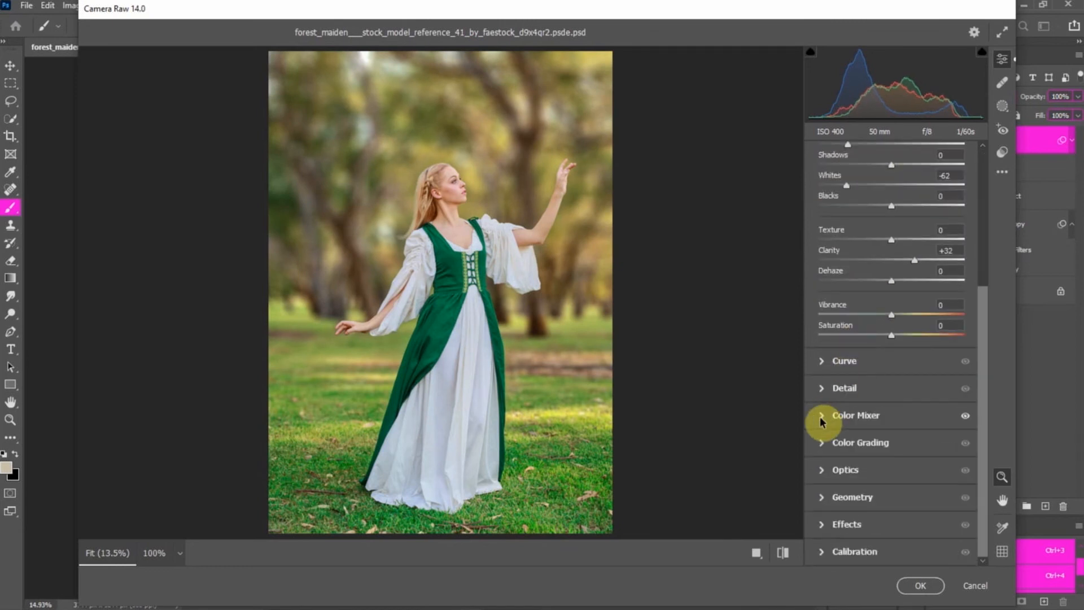
Step: Intensify the greens in the Color Mixer, setting their saturation to +49 and their hue to +43
left_click(828, 412)
left_click(862, 331)
left_click_drag(910, 431, 928, 432)
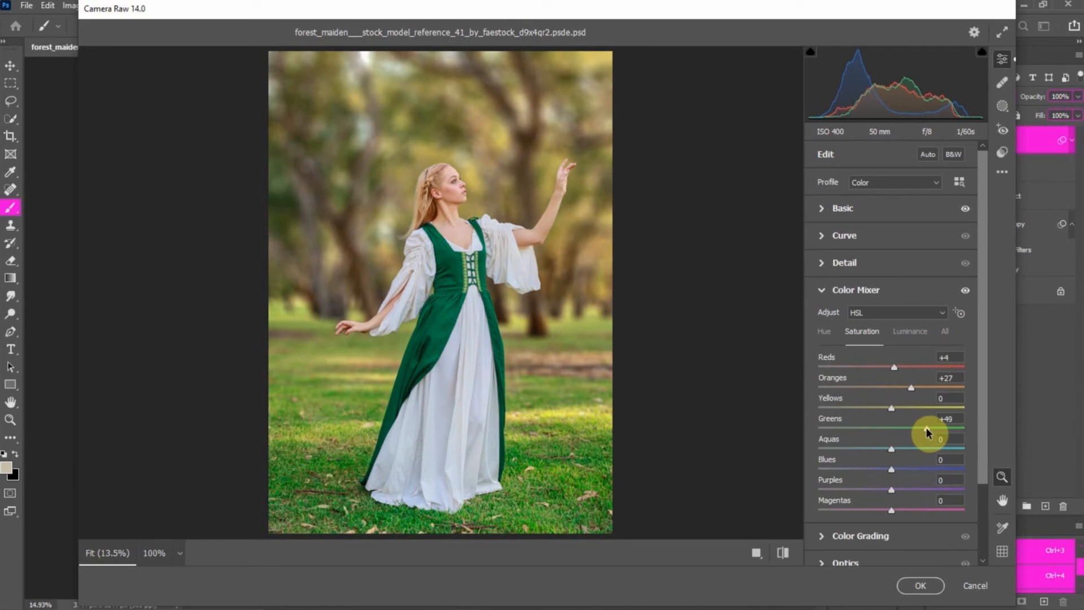
left_click(824, 331)
mouse_move(916, 428)
left_mouse_down()
mouse_move(947, 430)
mouse_move(923, 432)
left_mouse_up()
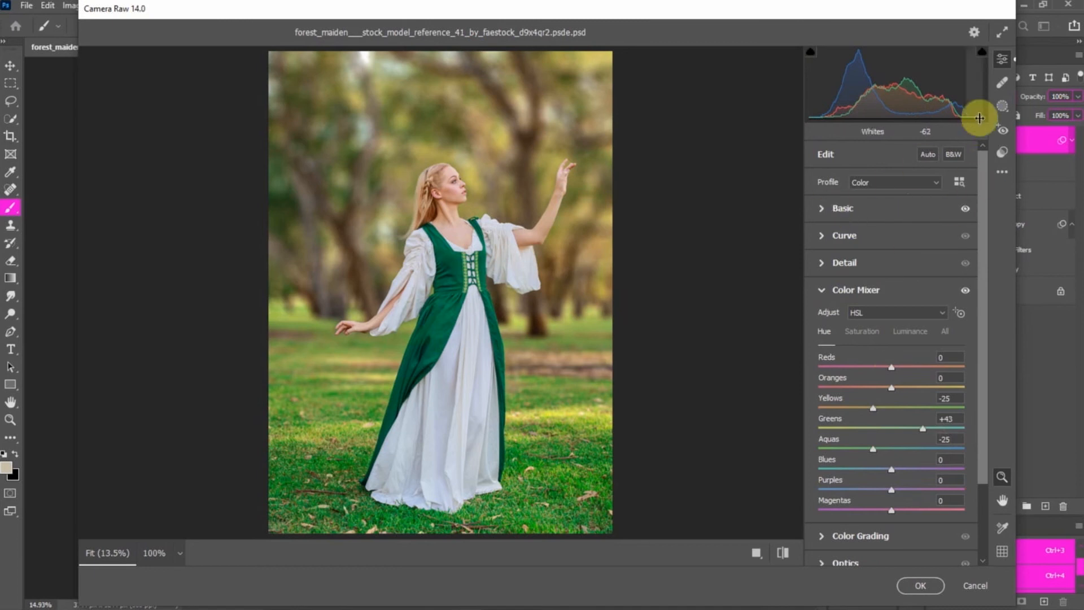
Step: Create a large radial gradient mask over the upper-right trees, reaching down to the woman's head and raised arm
left_click(1002, 105)
left_click(839, 289)
left_click_drag(599, 73, 530, 136)
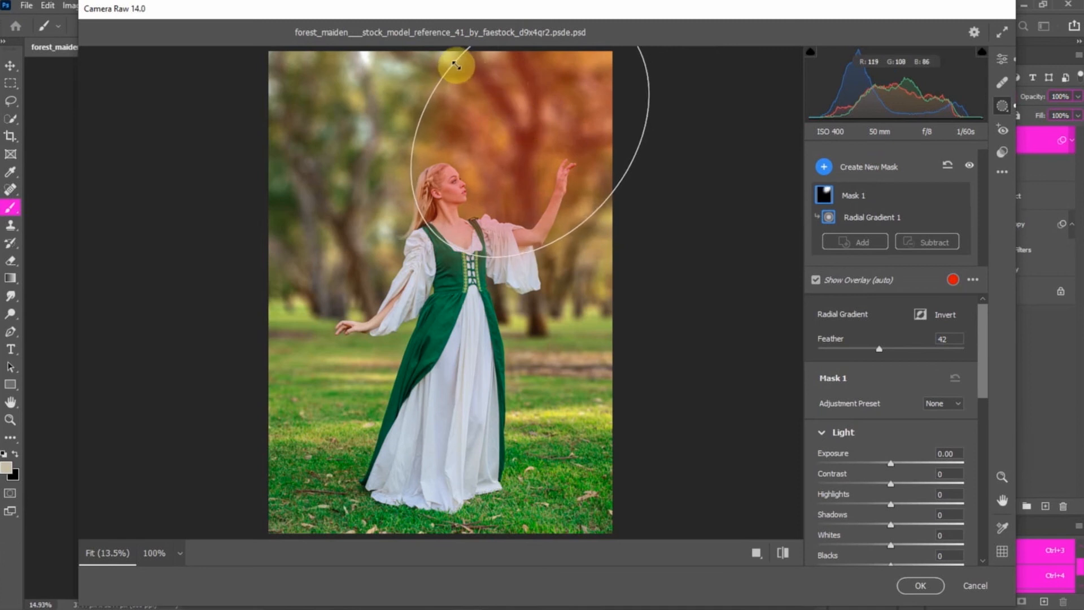
Step: Brighten the masked upper-right area with Shadows at +55 and Exposure at +0.25
scroll(888, 438, "down", 10)
scroll(893, 400, "up", 6)
left_click_drag(981, 417, 982, 358)
left_click_drag(897, 422, 917, 425)
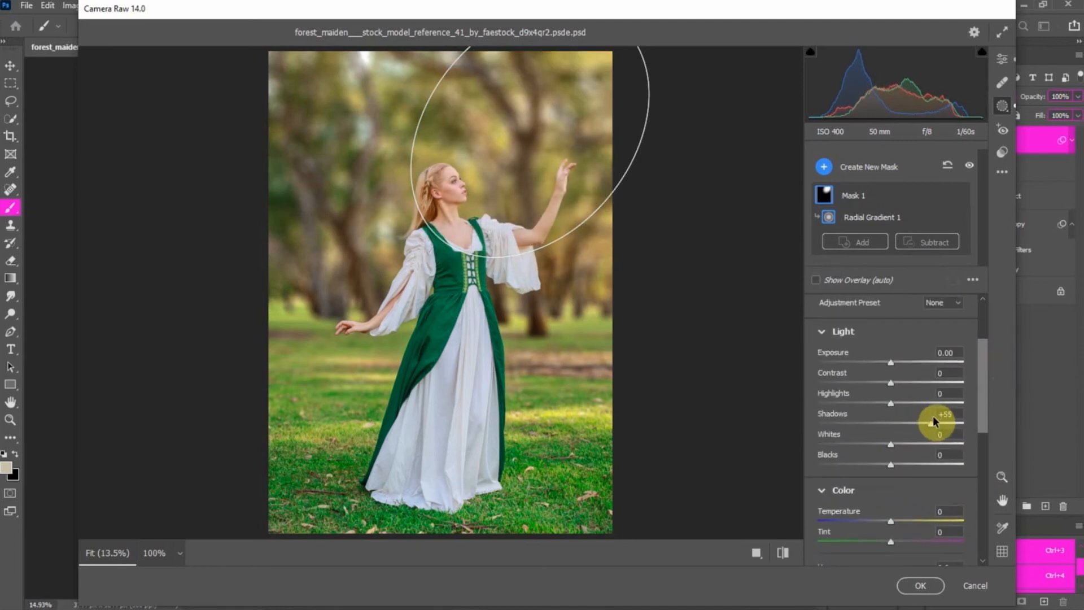
left_click(953, 353)
key("Up")
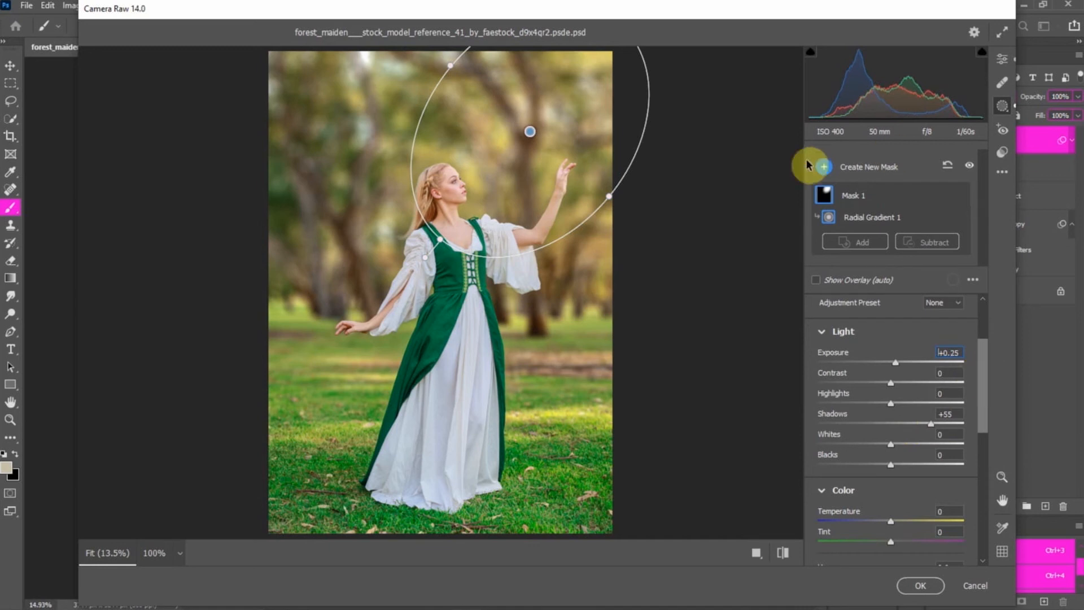
Step: Add a second radial gradient mask as a flat ellipse around the dress hem and set its Shadows to +46
left_click(854, 170)
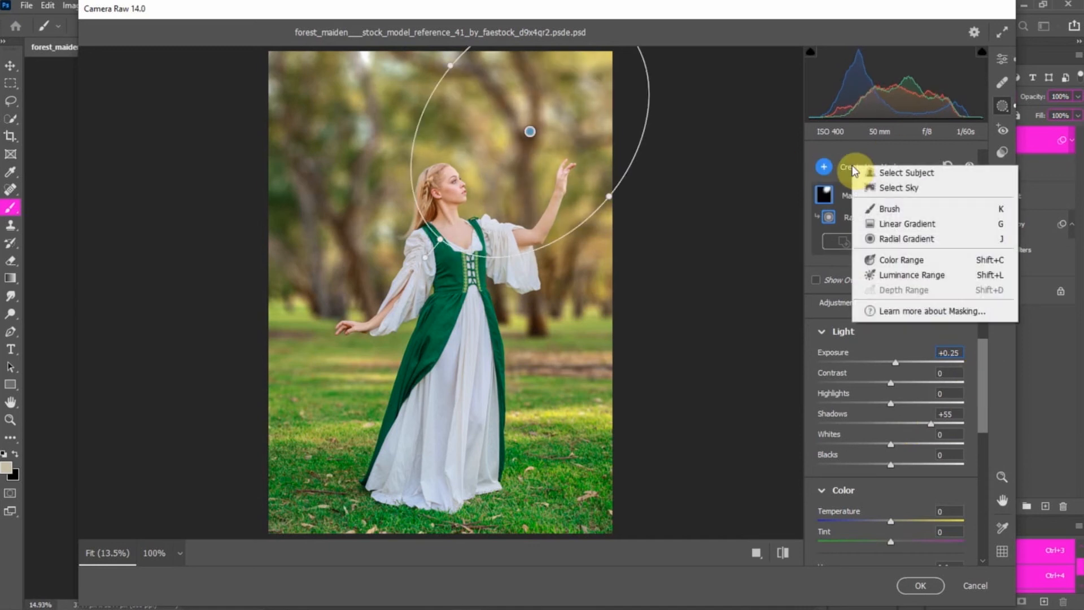
left_click(903, 238)
left_click_drag(379, 478, 442, 482)
left_click_drag(235, 477, 274, 479)
scroll(838, 476, "down", 2)
left_click_drag(891, 463, 925, 456)
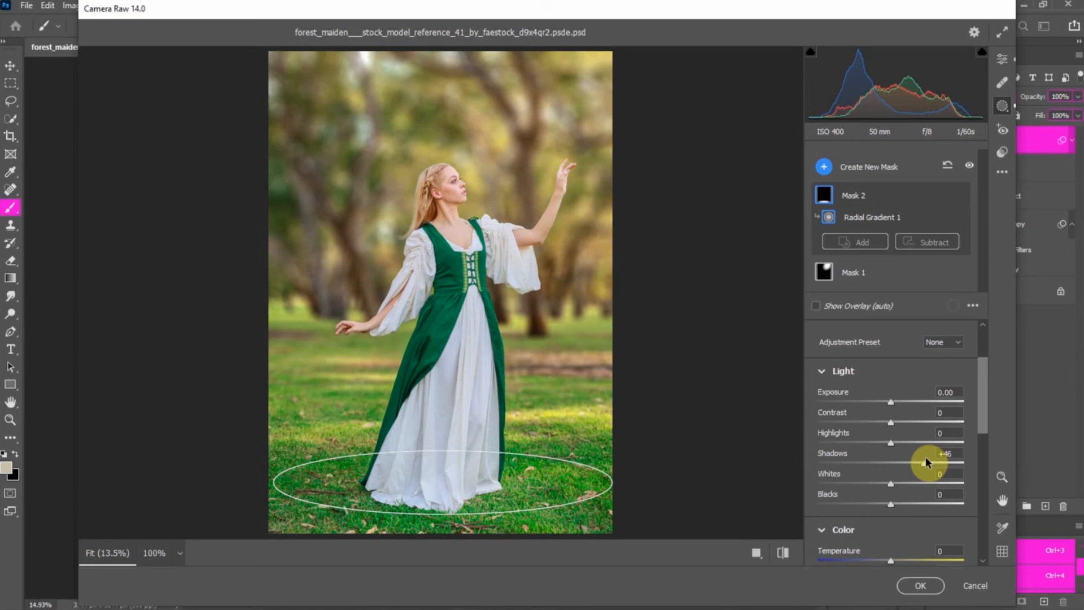
Step: Subtract the lower part of the white dress from the hem mask with a size 14 brush
left_click(863, 237)
left_click(917, 287)
key("bracketleft")
key("bracketleft")
key("bracketleft")
key("bracketleft")
key("bracketleft")
left_click_drag(450, 484, 430, 491)
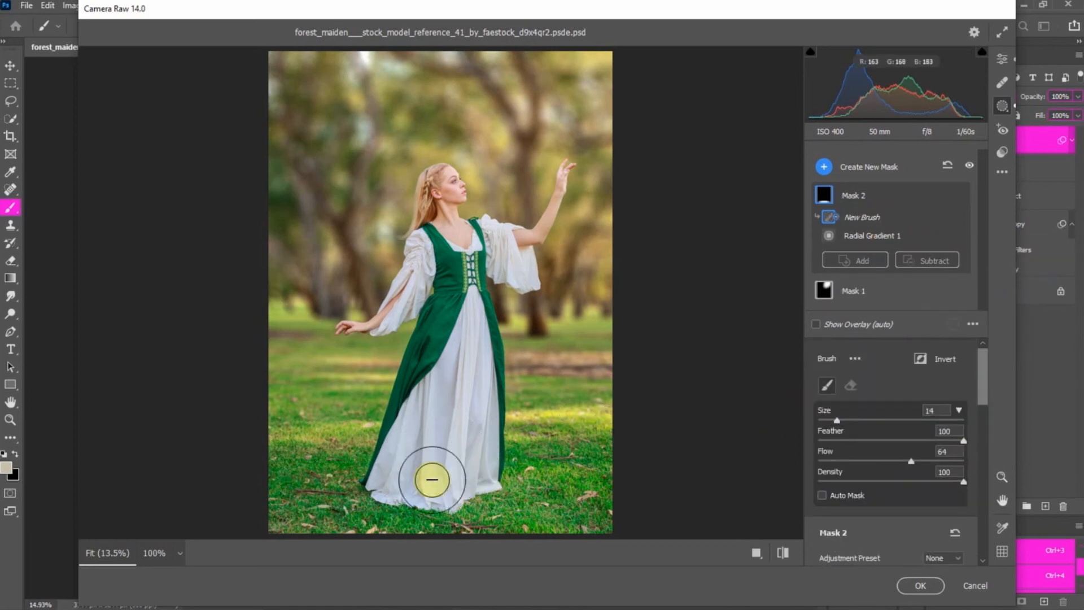
Step: Add a third radial gradient mask as a large oval around the woman and invert it to cover the image edges
left_click(824, 167)
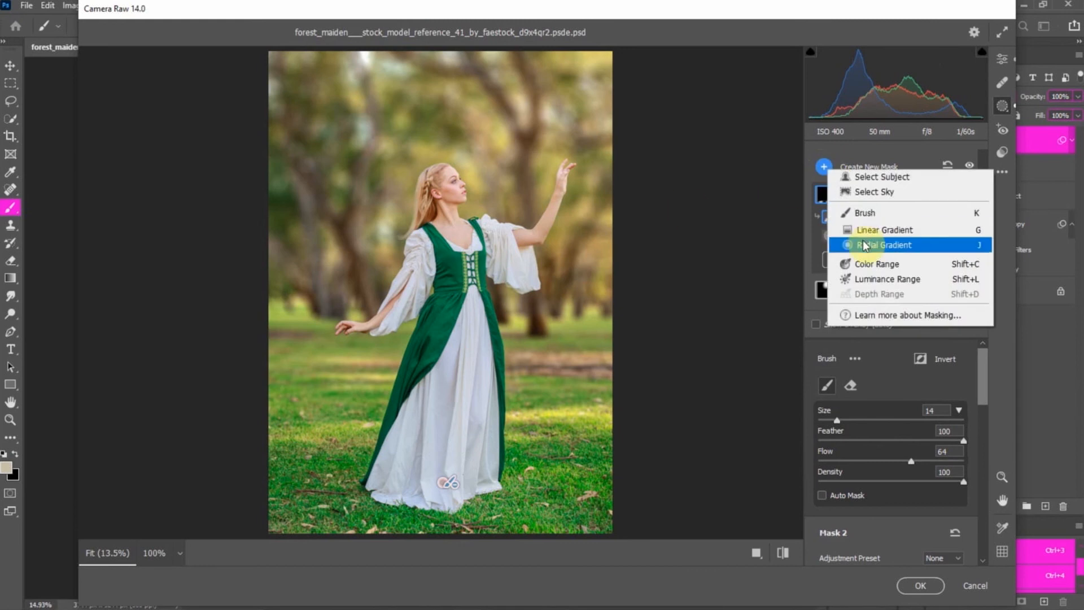
left_click(881, 243)
left_click_drag(446, 178, 568, 377)
left_click_drag(438, 202, 440, 289)
left_click_drag(626, 289, 647, 290)
mouse_move(434, 536)
left_mouse_down()
mouse_move(432, 516)
mouse_move(427, 532)
left_mouse_up()
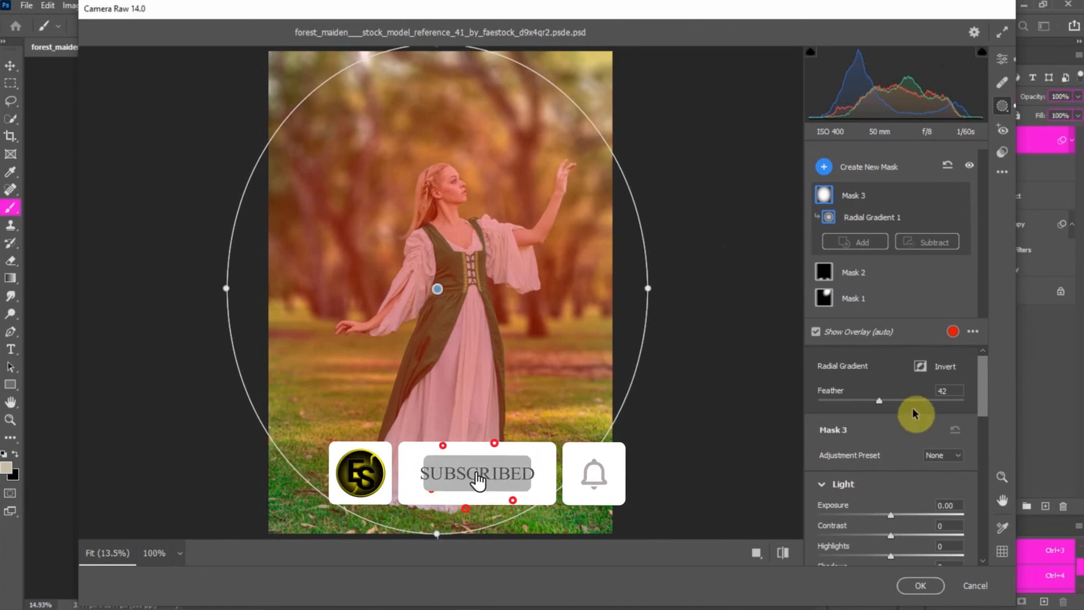
left_click(920, 366)
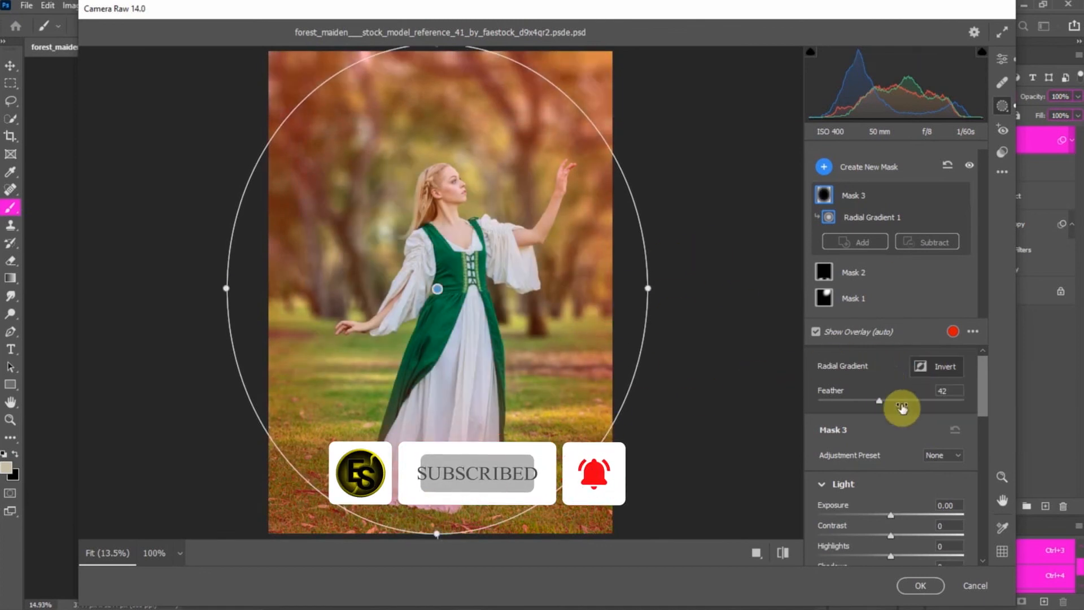
Step: Darken the outer edges of the image by setting the third mask's Exposure to -1.20
scroll(890, 389, "down", 3)
key("y")
left_click_drag(890, 427, 867, 429)
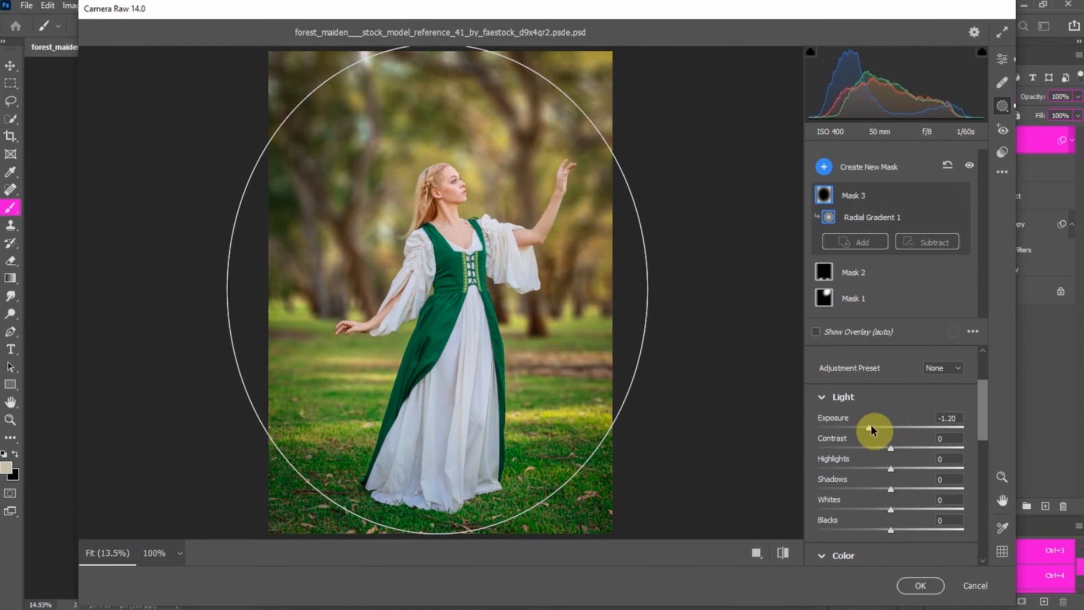
Step: Subtract the image's right edge from the darkening mask with a size 20 brush, painting from the treetops down to the grass
left_click(926, 242)
left_click(959, 285)
mouse_move(576, 60)
left_mouse_down()
mouse_move(575, 168)
mouse_move(600, 184)
left_mouse_up()
key("bracketright")
key("bracketright")
key("bracketright")
mouse_move(578, 78)
left_mouse_down()
mouse_move(527, 174)
mouse_move(549, 174)
mouse_move(509, 85)
mouse_move(604, 175)
mouse_move(565, 450)
mouse_move(423, 463)
mouse_move(447, 475)
mouse_move(443, 457)
mouse_move(656, 415)
left_mouse_up()
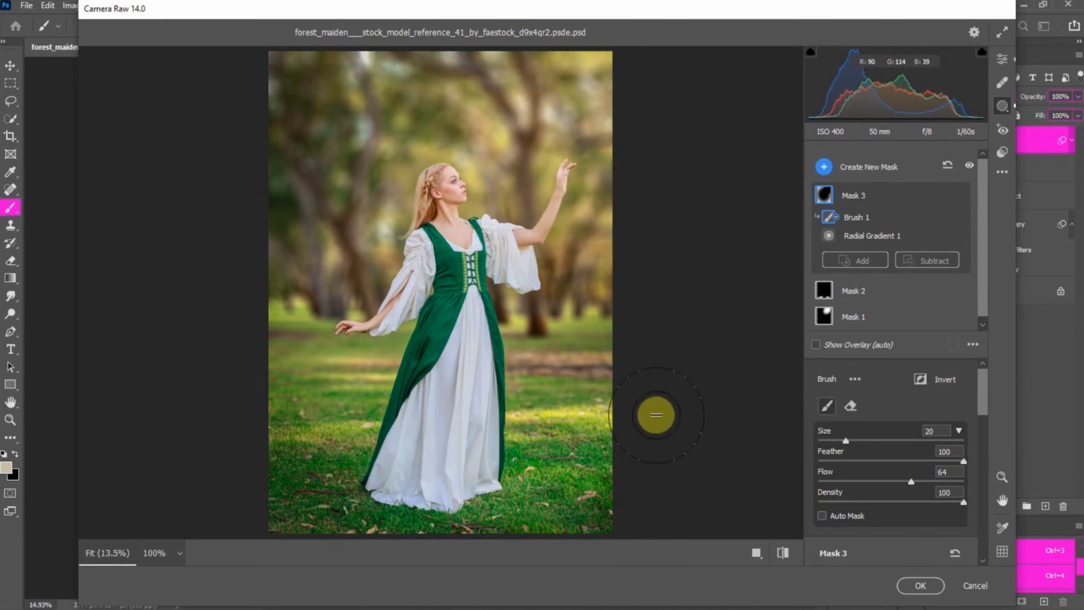
Step: Add the grass around the dress hem to the darkening mask with a brush
left_click(855, 260)
left_click(910, 307)
mouse_move(532, 494)
left_mouse_down()
mouse_move(654, 445)
mouse_move(465, 495)
left_mouse_up()
Step: Subtract the area around the woman's upper body and raised arm from the darkening mask with a brush
left_click(895, 280)
left_click(906, 321)
mouse_move(372, 188)
left_mouse_down()
mouse_move(322, 201)
mouse_move(557, 228)
left_mouse_up()
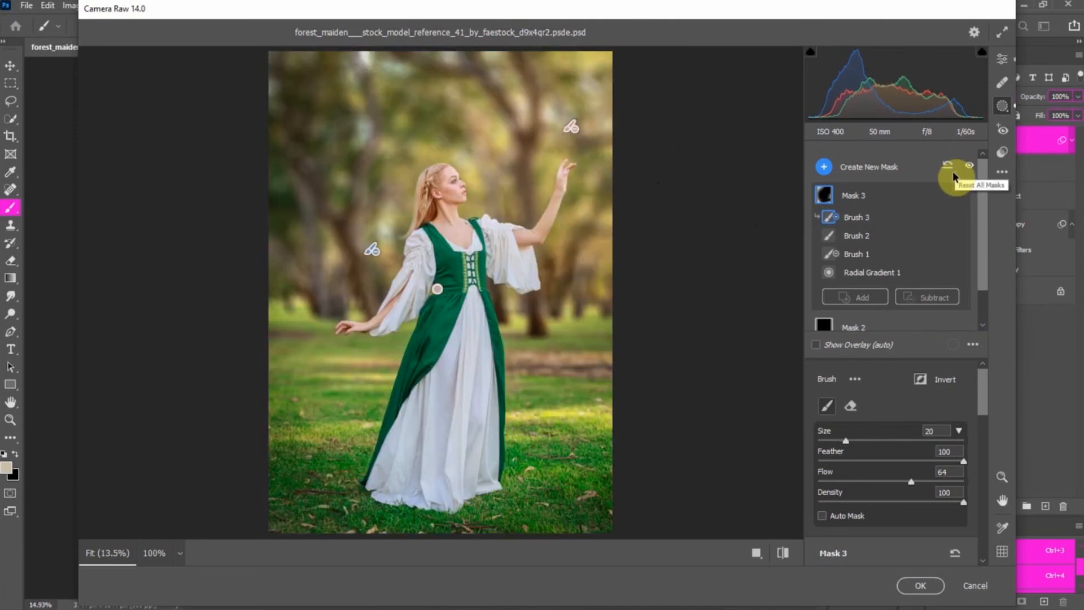
Step: Return to the Basic adjustments and set Contrast to +19 and Vibrance to +18
left_click(1002, 58)
left_click(823, 207)
left_click_drag(897, 341, 905, 342)
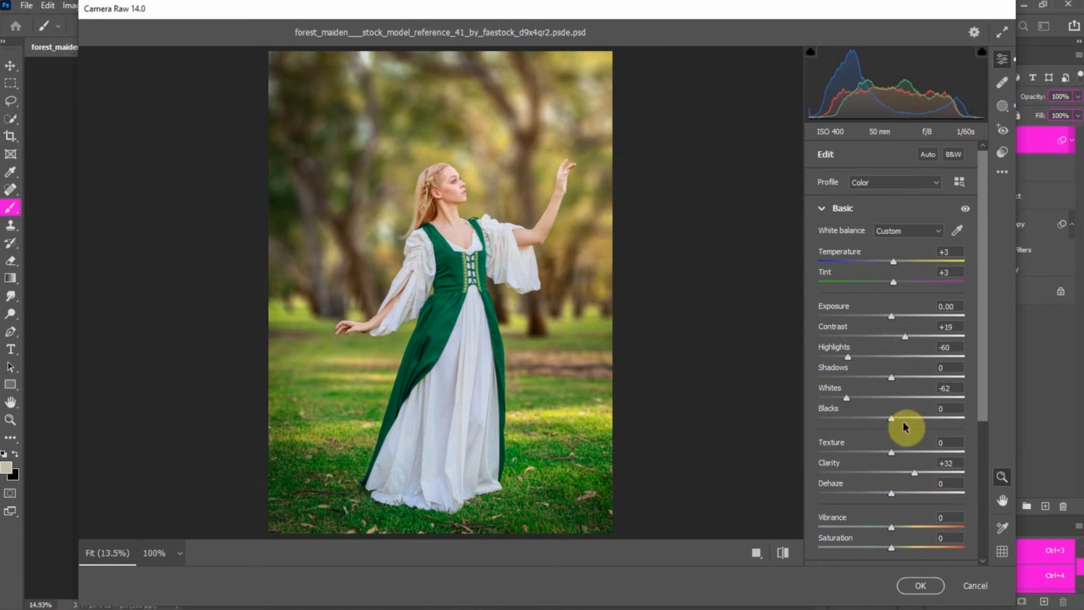
scroll(894, 480, "down", 2)
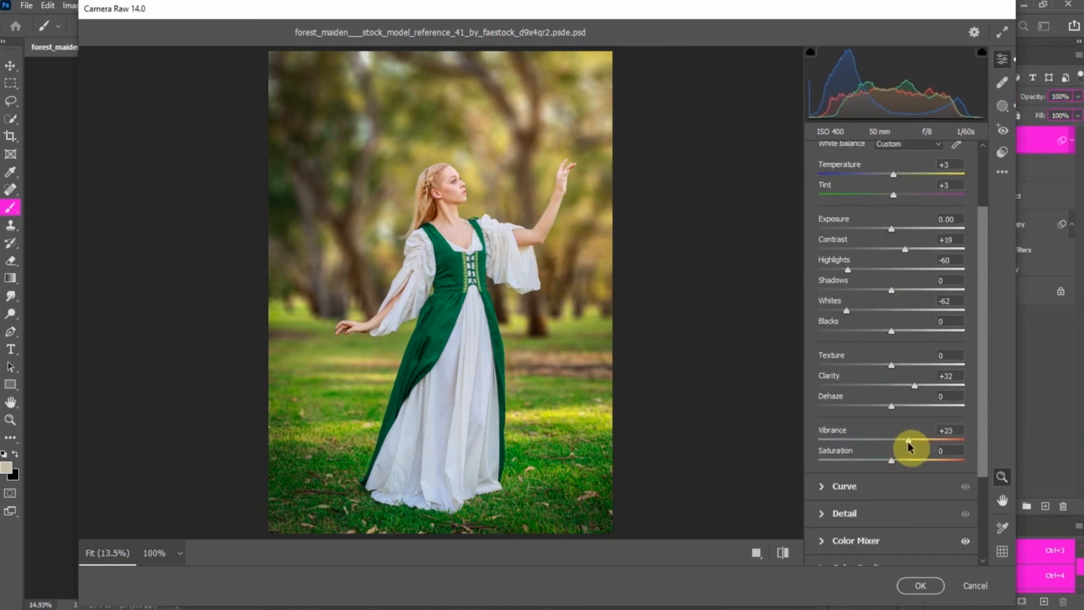
left_click_drag(902, 445, 904, 444)
Step: Compare the graded image with its default settings and apply the Camera Raw adjustments
left_click(783, 552)
left_click(783, 552)
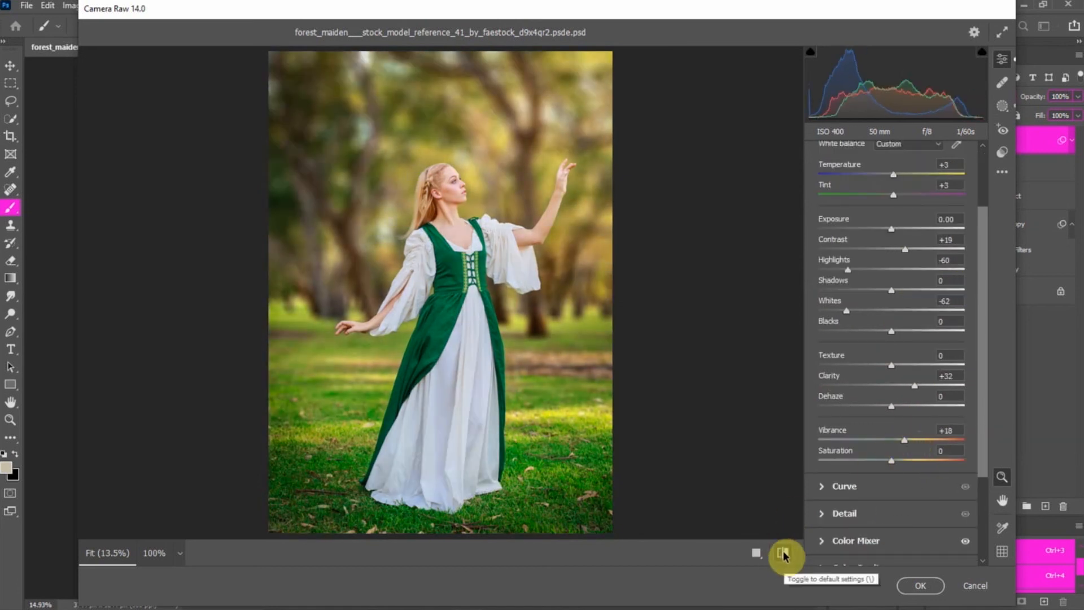
left_click(788, 553)
left_click(788, 554)
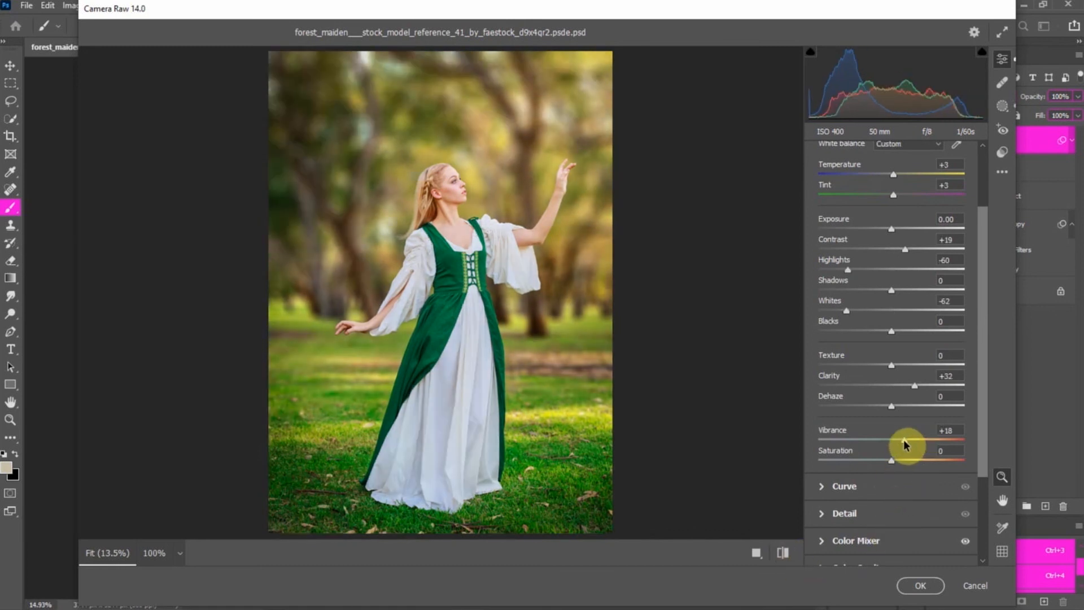
left_click(919, 587)
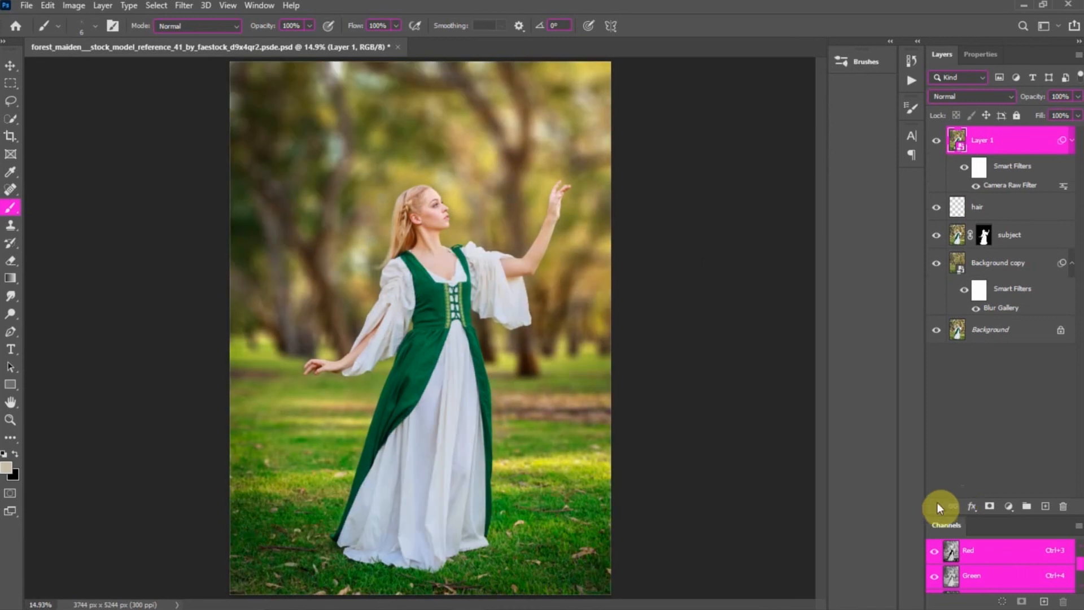
Step: Compare the finished composite repeatedly with the original Background layer shown on its own
scroll(554, 340, "up", 1)
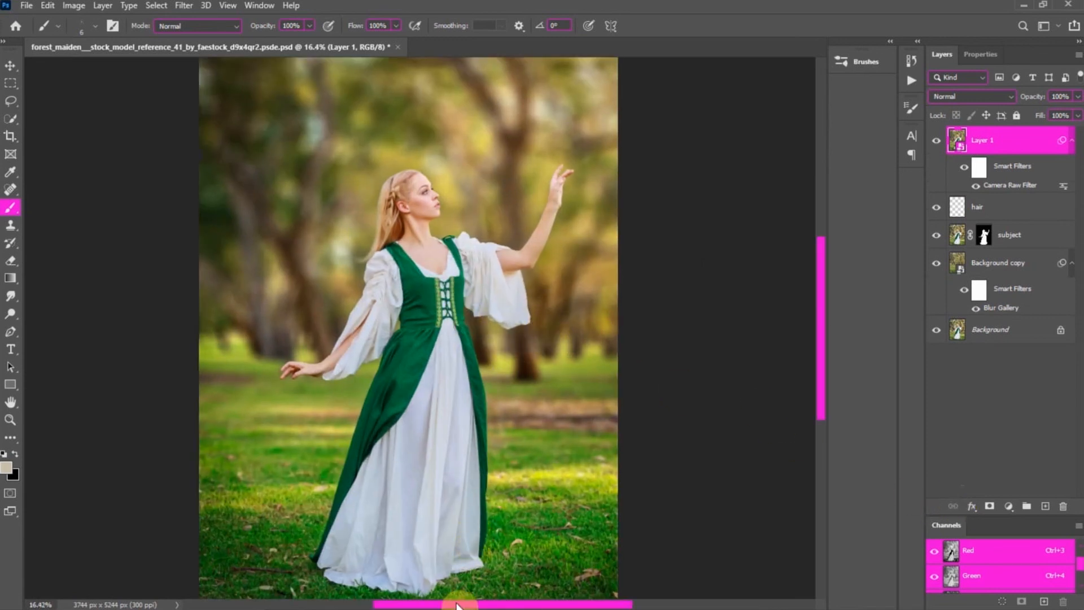
left_click_drag(460, 602, 446, 605)
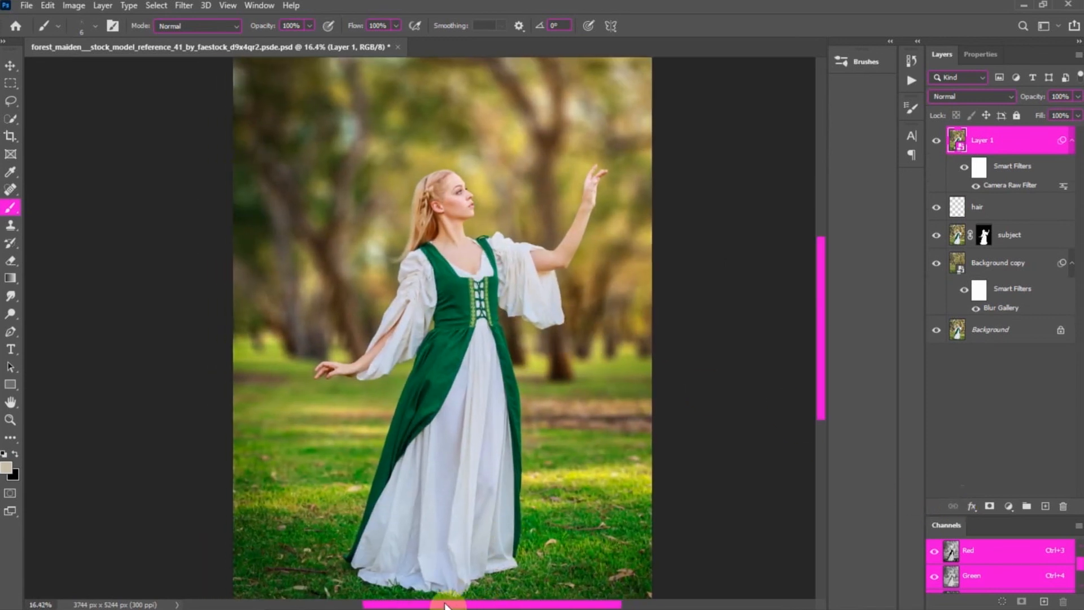
left_click(937, 329, "alt")
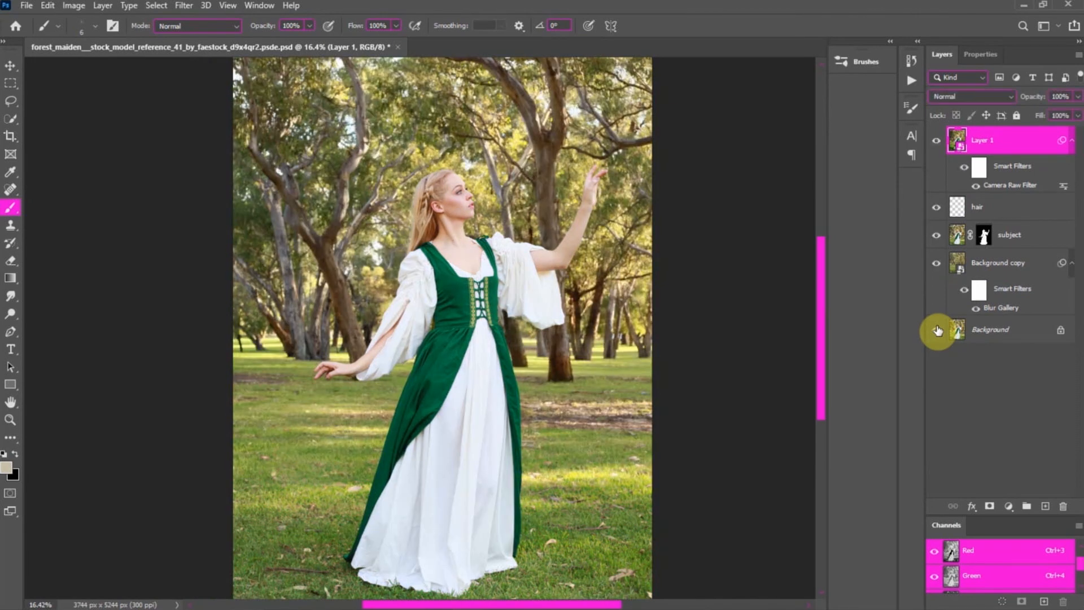
left_click(937, 330, "alt")
left_click(937, 330, "alt")
left_click(937, 330, "alt")
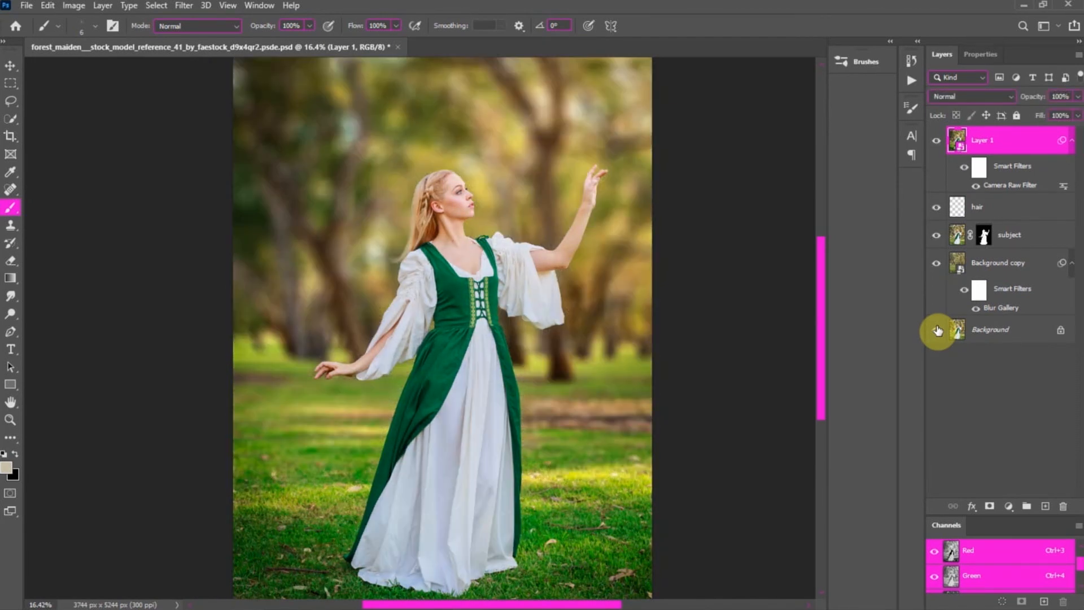
left_click(937, 330, "alt")
left_click(937, 330, "alt")
left_click(938, 329, "alt")
left_click(937, 330, "alt")
left_click(937, 330, "alt")
left_click(937, 329, "alt")
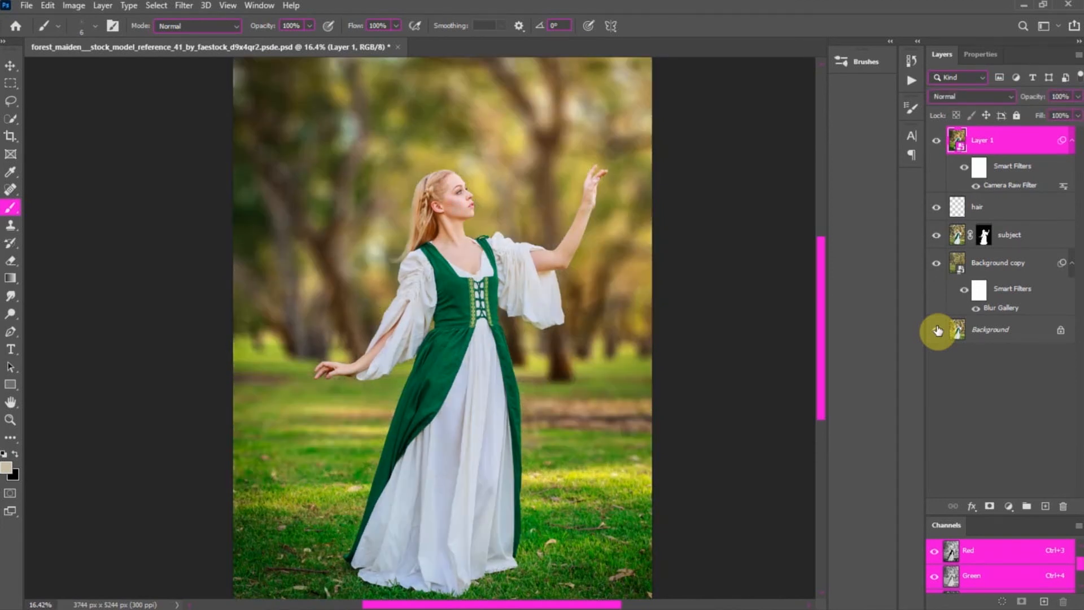